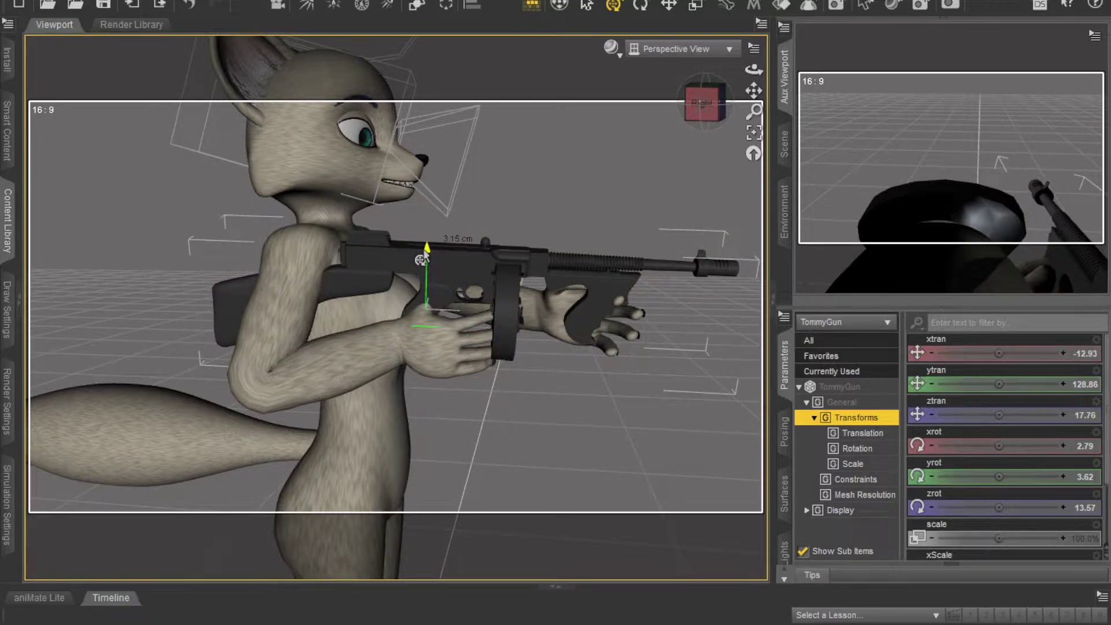
Rotate the Tommy gun into a more upright aim, with about 2.05 X, 6.32 Y and 2.57 Z rotation
mouse_move(705, 117)
left_mouse_down()
mouse_move(690, 101)
mouse_move(701, 103)
left_mouse_up()
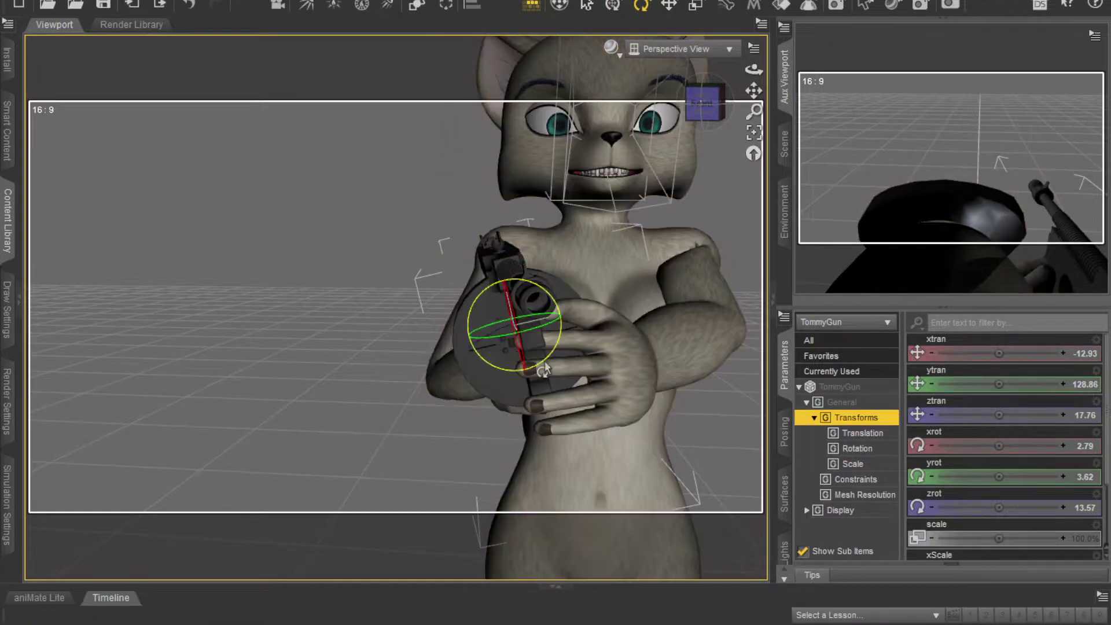
left_click_drag(542, 371, 542, 365)
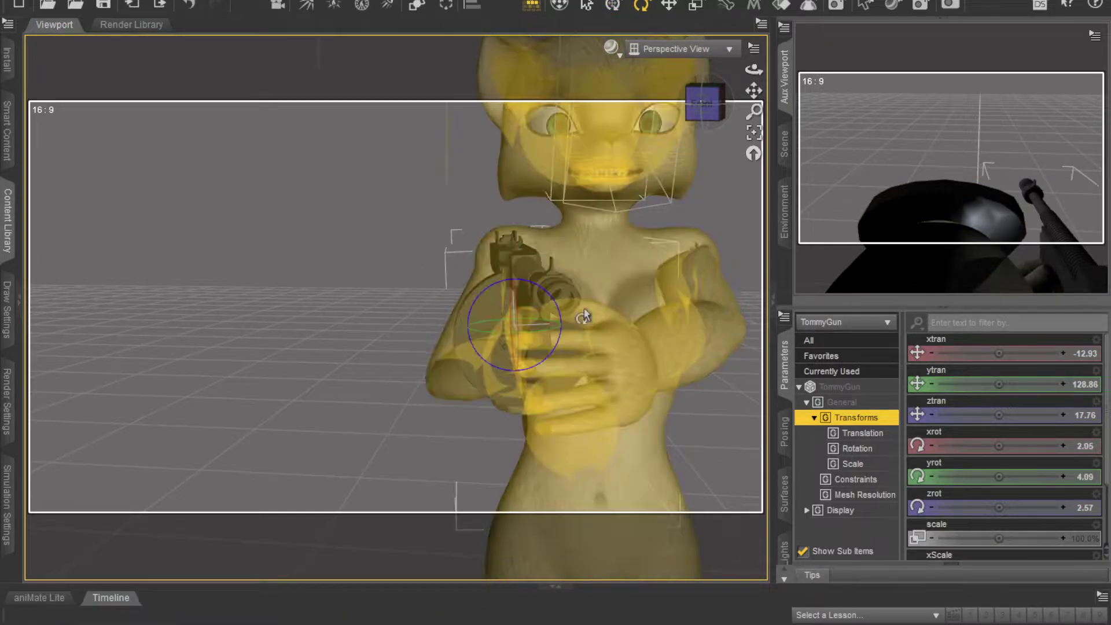
mouse_move(703, 118)
left_mouse_down()
mouse_move(723, 123)
mouse_move(747, 168)
mouse_move(699, 102)
mouse_move(652, 110)
mouse_move(701, 102)
left_mouse_up()
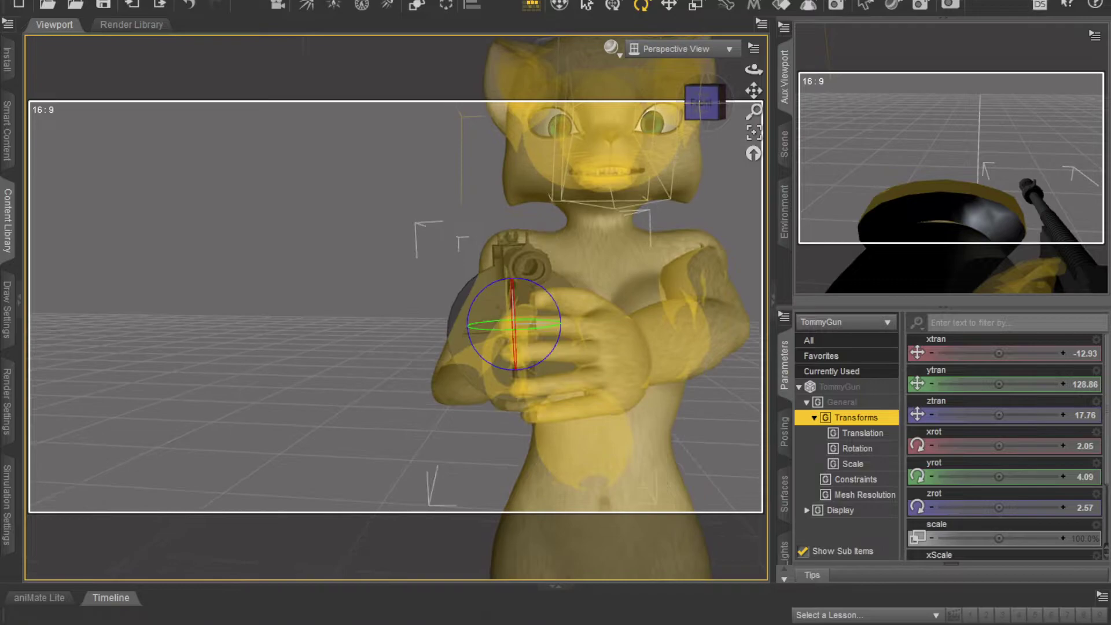
left_click_drag(525, 341, 527, 338)
scroll(615, 316, "up", 3)
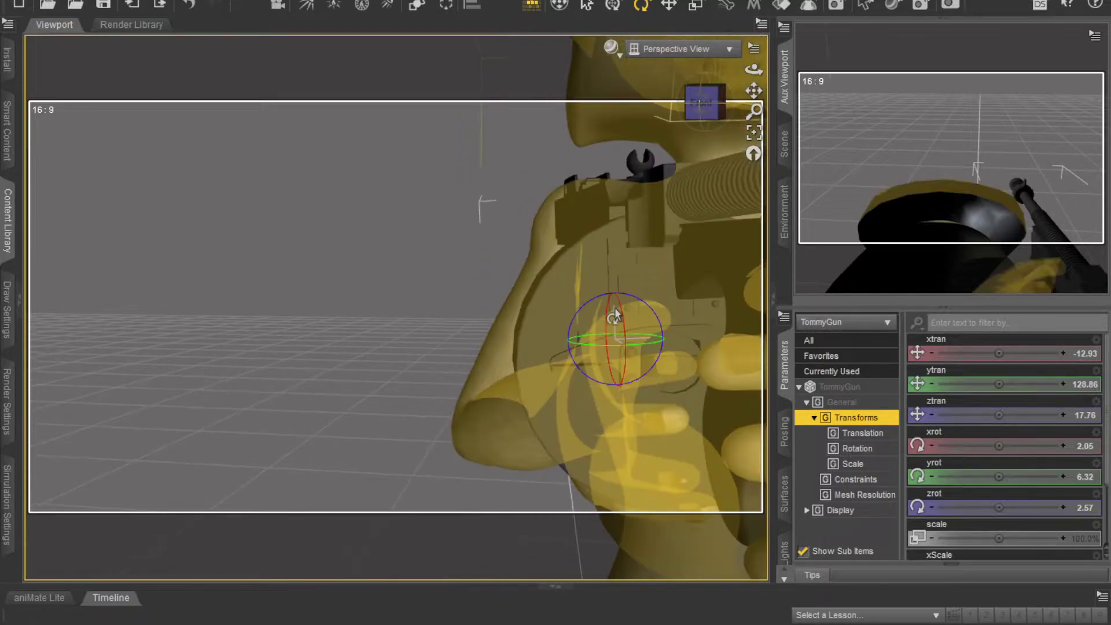
scroll(615, 315, "down", 4)
left_click_drag(713, 114, 577, 292)
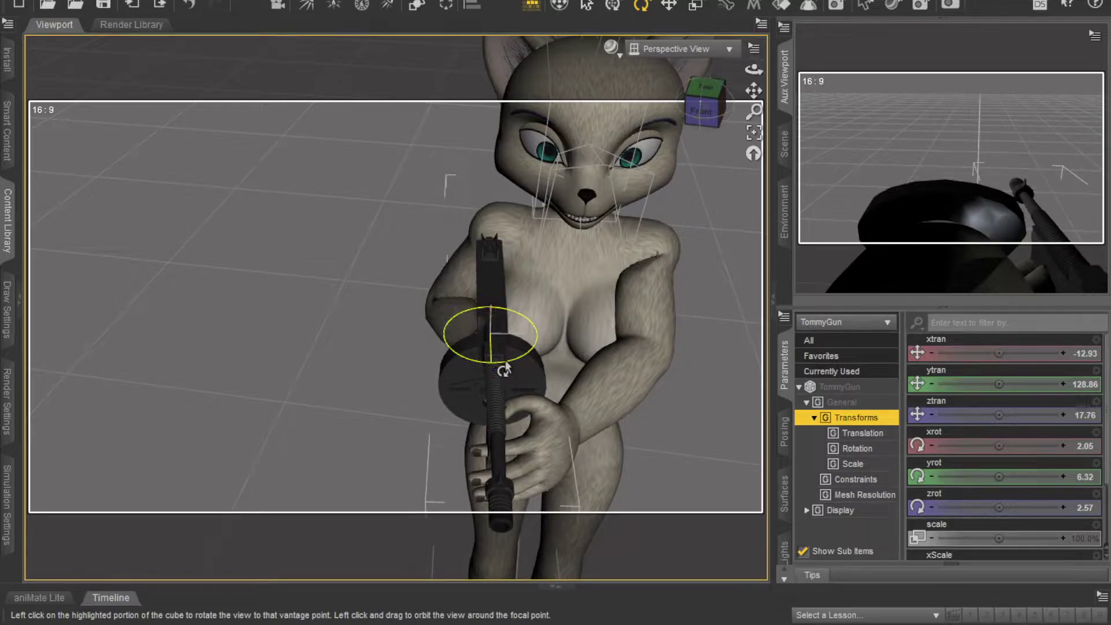
Pull the character's left hand inward toward the gun's front grip
left_click_drag(717, 98, 608, 49)
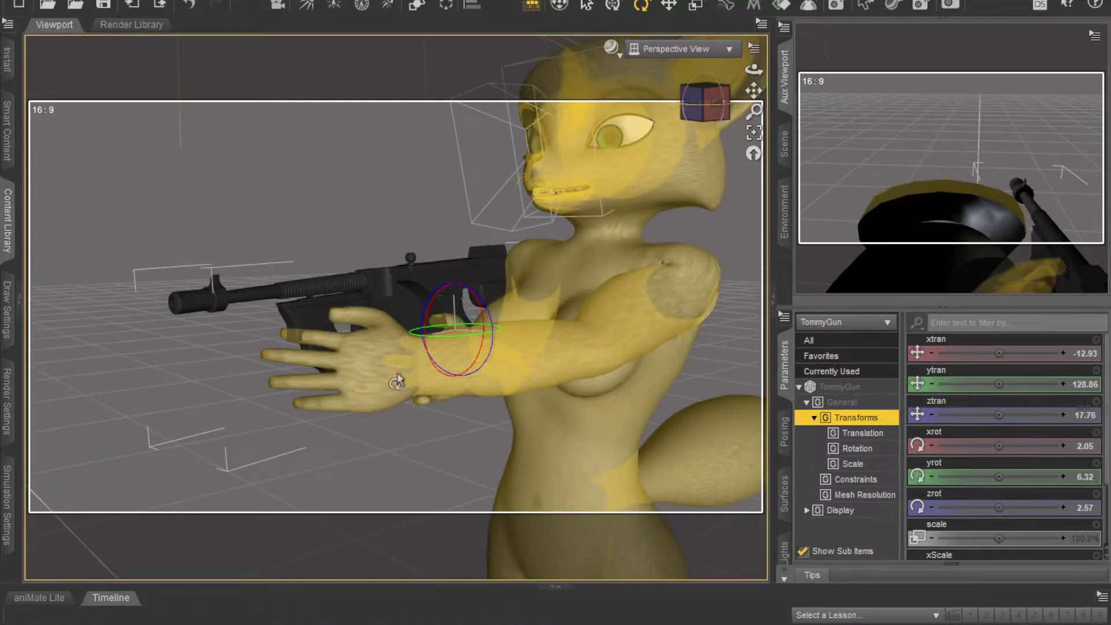
left_click(397, 382)
left_click(384, 381)
mouse_move(356, 370)
left_mouse_down()
mouse_move(336, 364)
mouse_move(347, 378)
mouse_move(345, 362)
left_mouse_up()
mouse_move(715, 104)
left_mouse_down()
mouse_move(755, 130)
mouse_move(712, 114)
left_mouse_up()
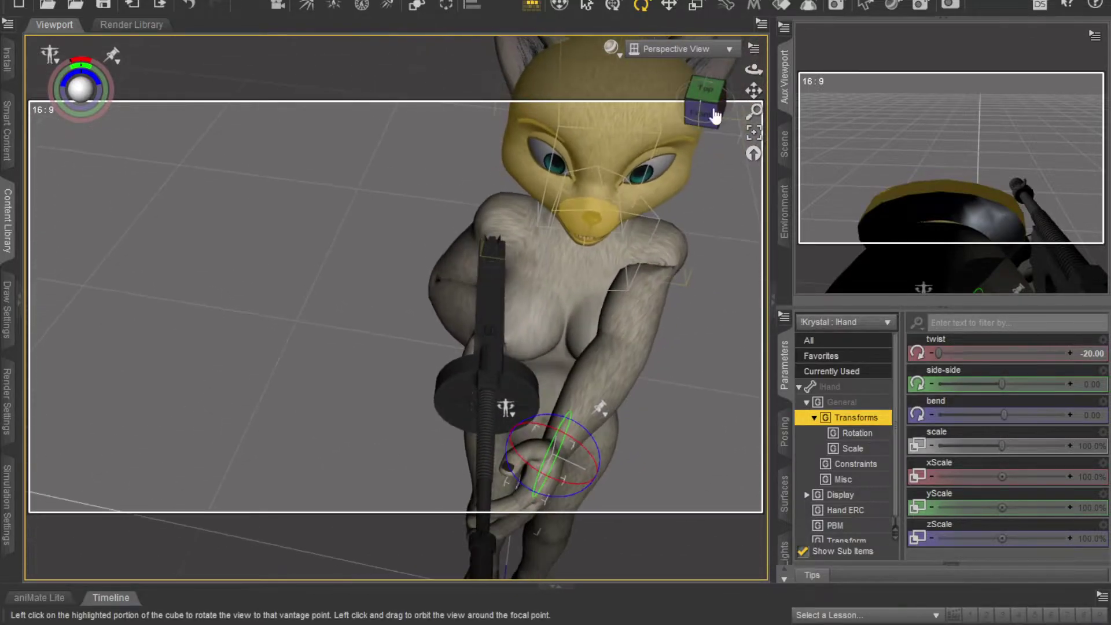
left_click(616, 504)
left_click(540, 488)
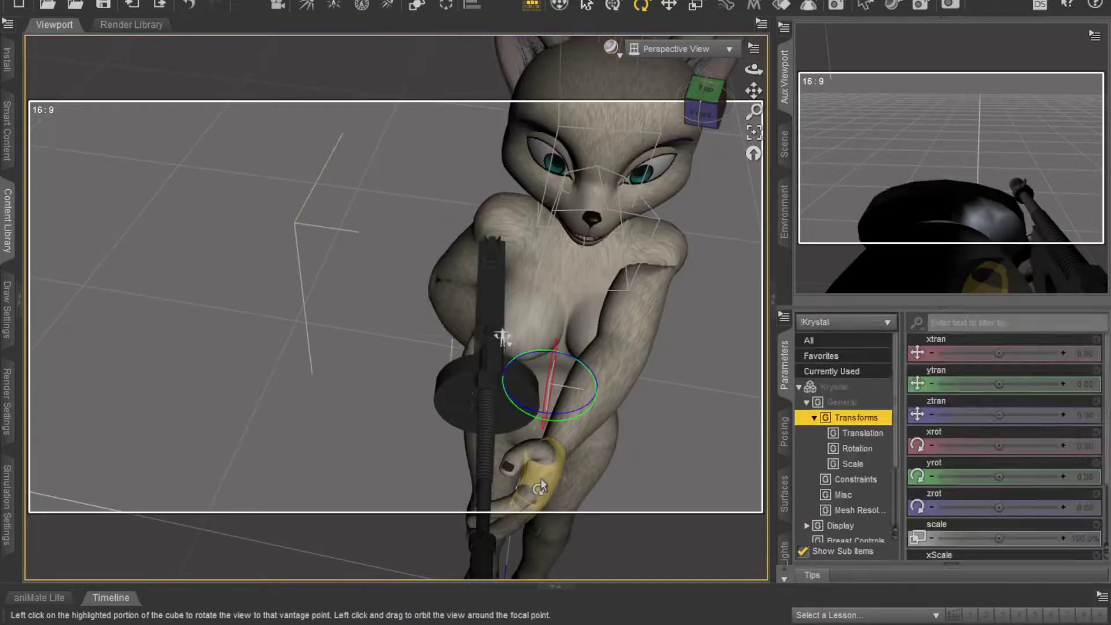
left_click(541, 488)
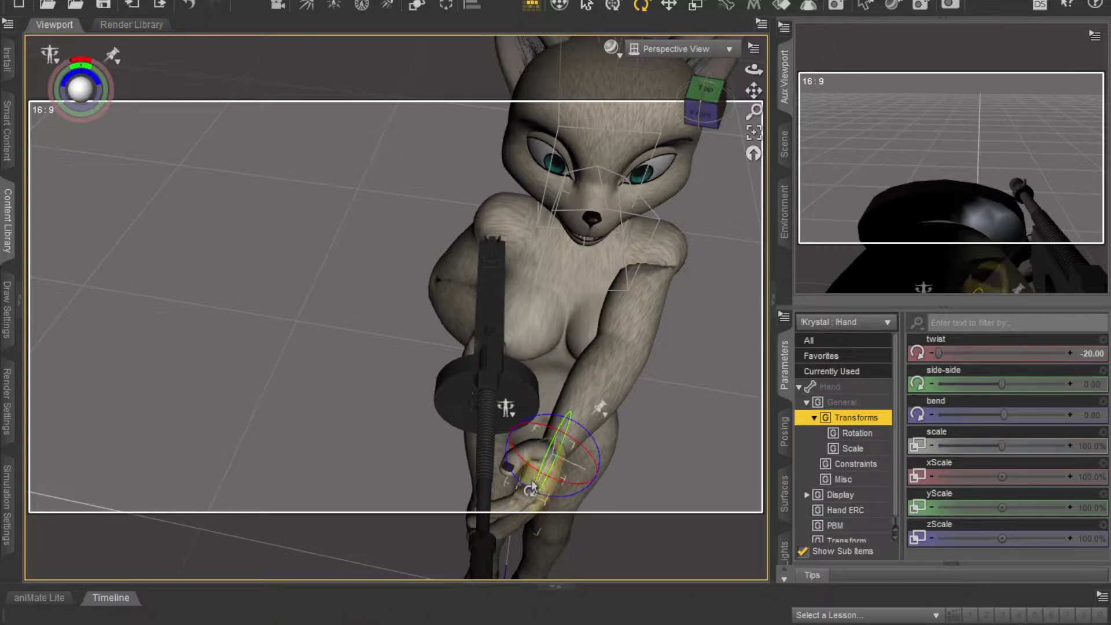
left_click_drag(524, 488, 513, 474)
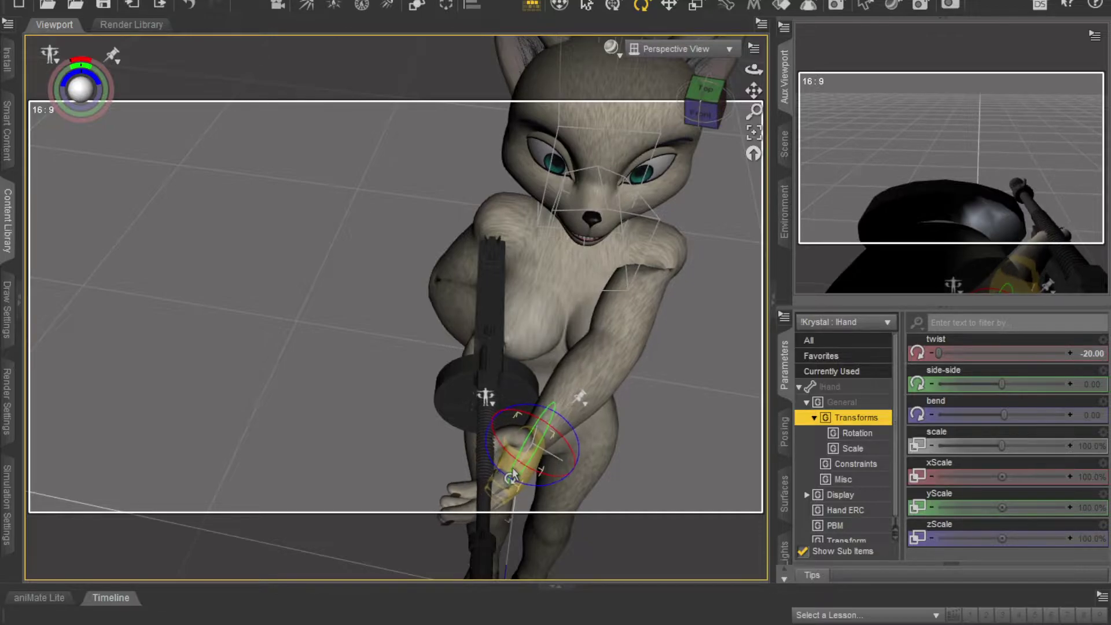
Adjust the right hand's rotation slightly and pull the hand up toward the gun's trigger grip
left_click_drag(697, 95, 517, 241)
left_click_drag(415, 322, 401, 318)
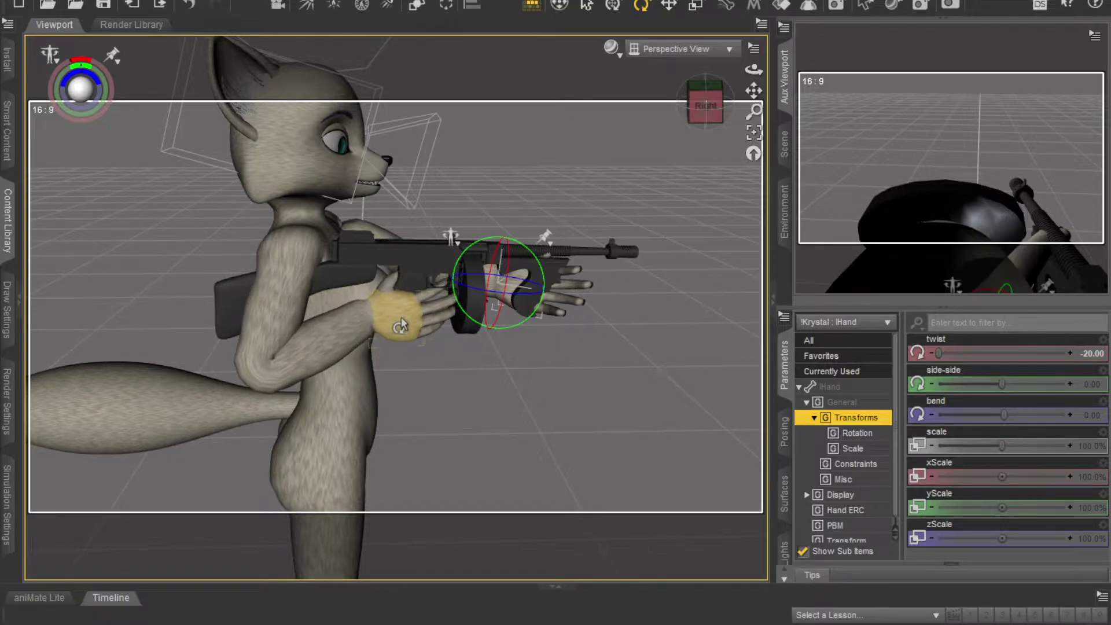
left_click(400, 322)
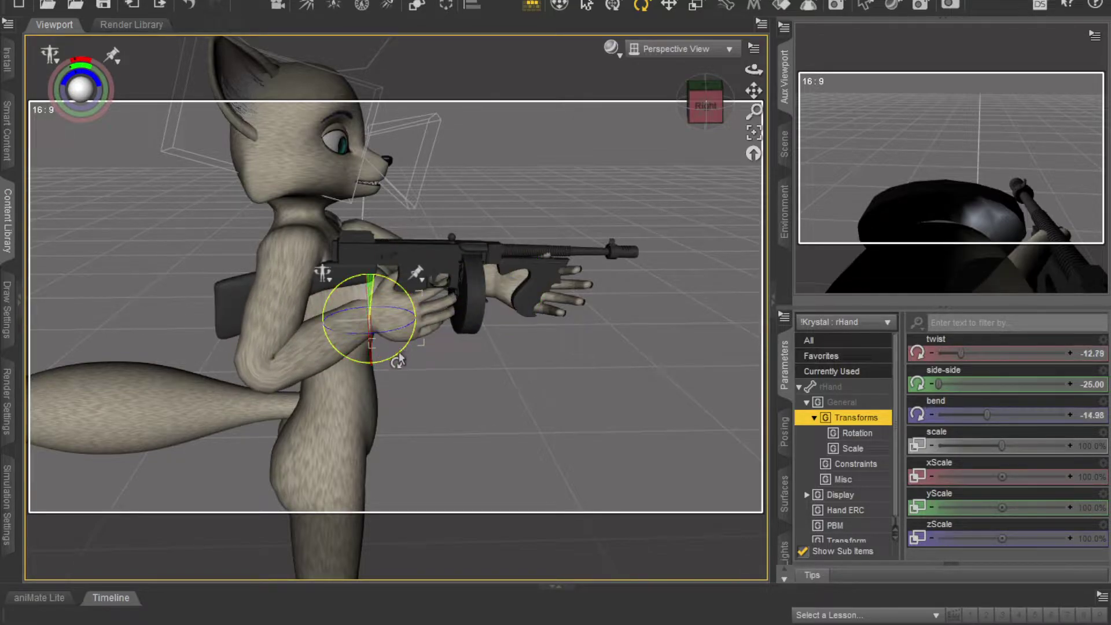
left_click_drag(398, 346, 404, 364)
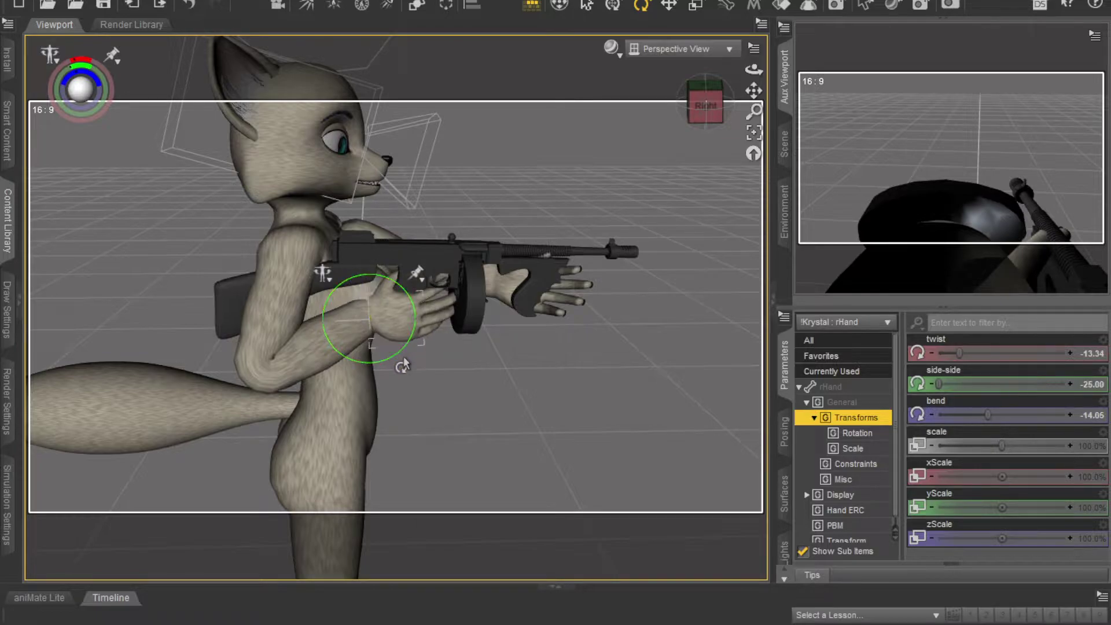
left_click(415, 399)
left_click(395, 328)
left_click_drag(394, 330, 405, 313)
Rotate the right hand to about -3.38 twist and -36.16 bend, and shift it slightly at the trigger grip
left_click_drag(711, 115, 700, 117)
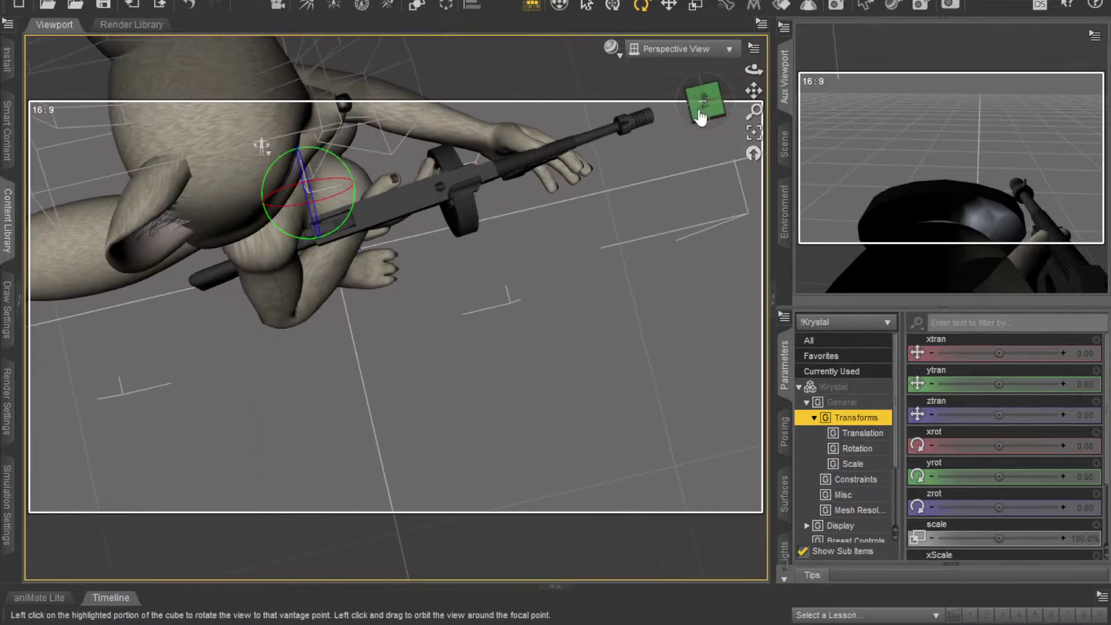
left_click(392, 228)
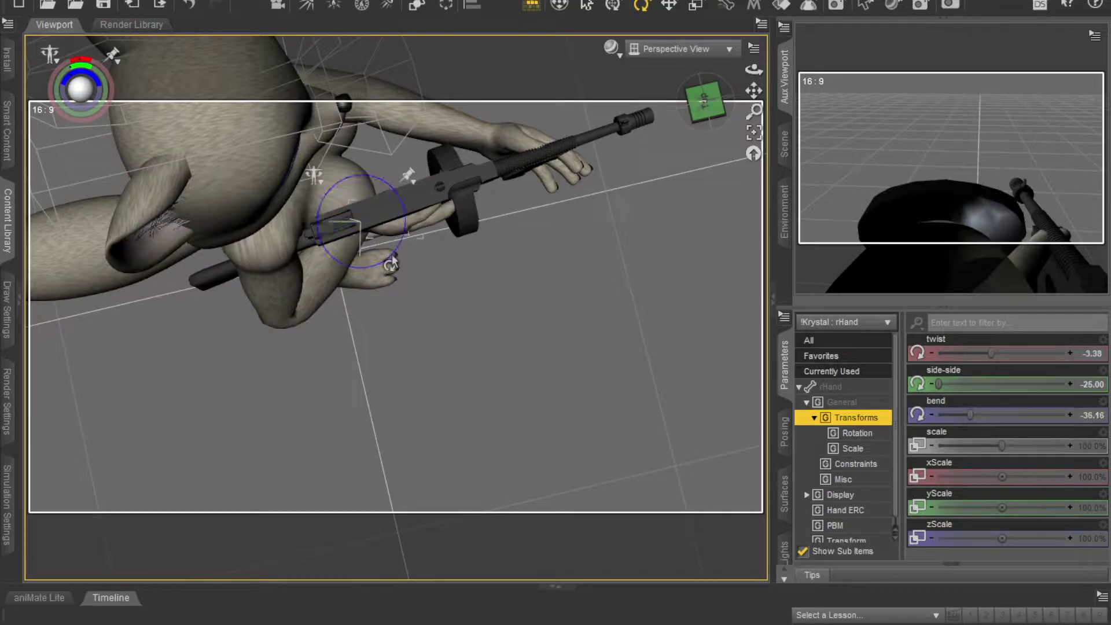
mouse_move(728, 109)
left_mouse_down()
mouse_move(676, 120)
mouse_move(713, 112)
left_mouse_up()
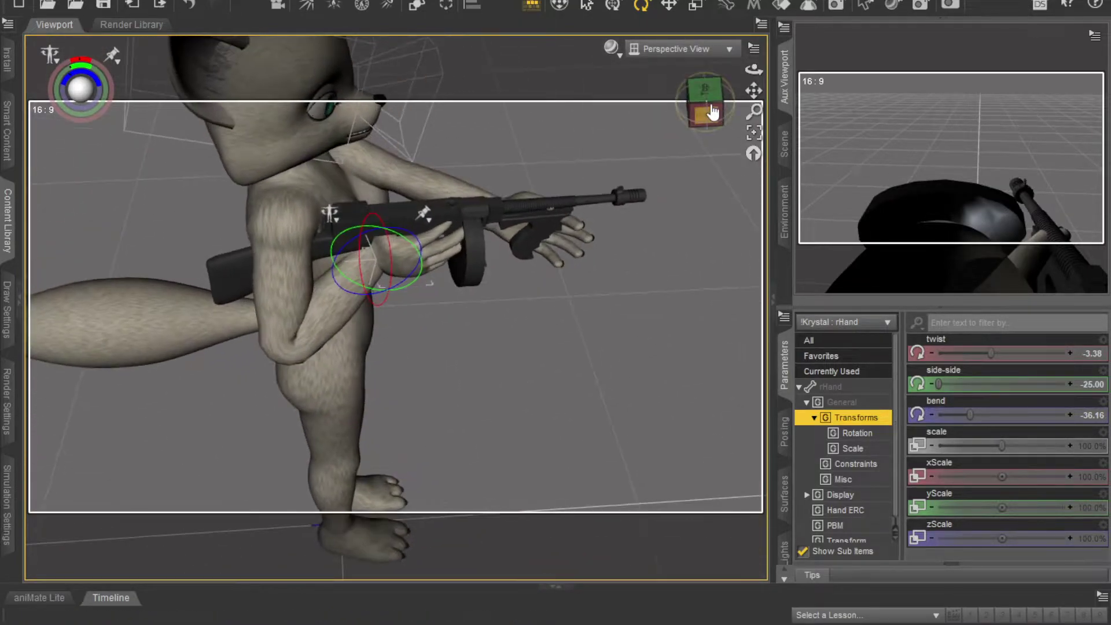
left_click_drag(401, 274, 396, 280)
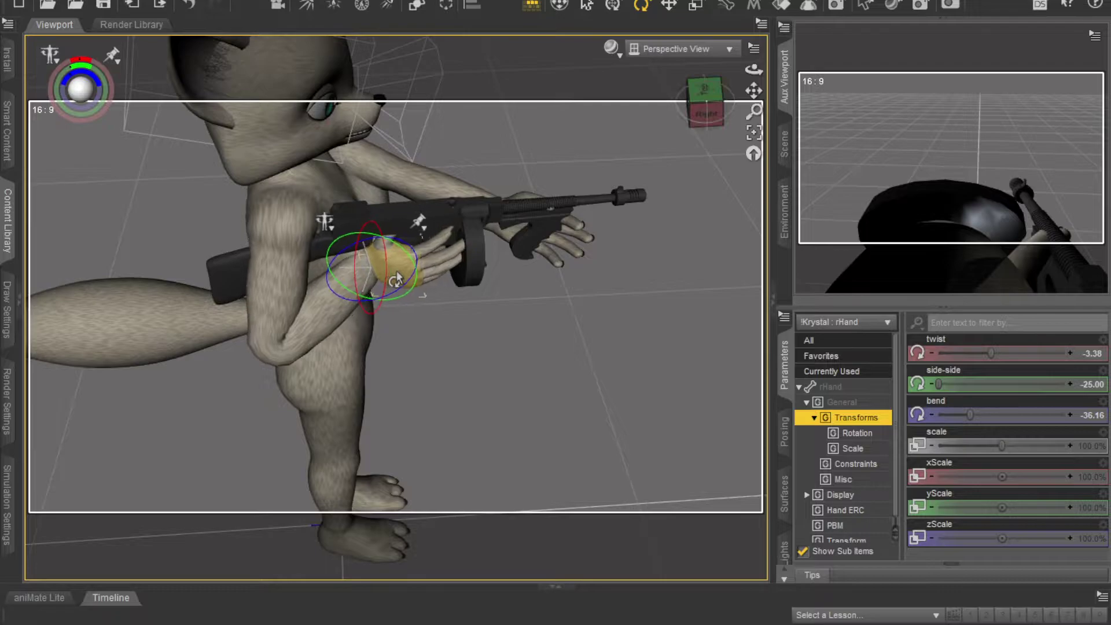
Move the left hand in to the front grip and rotate it to about -8.32 twist, 11.53 side-side and 34.10 bend
left_click(705, 114)
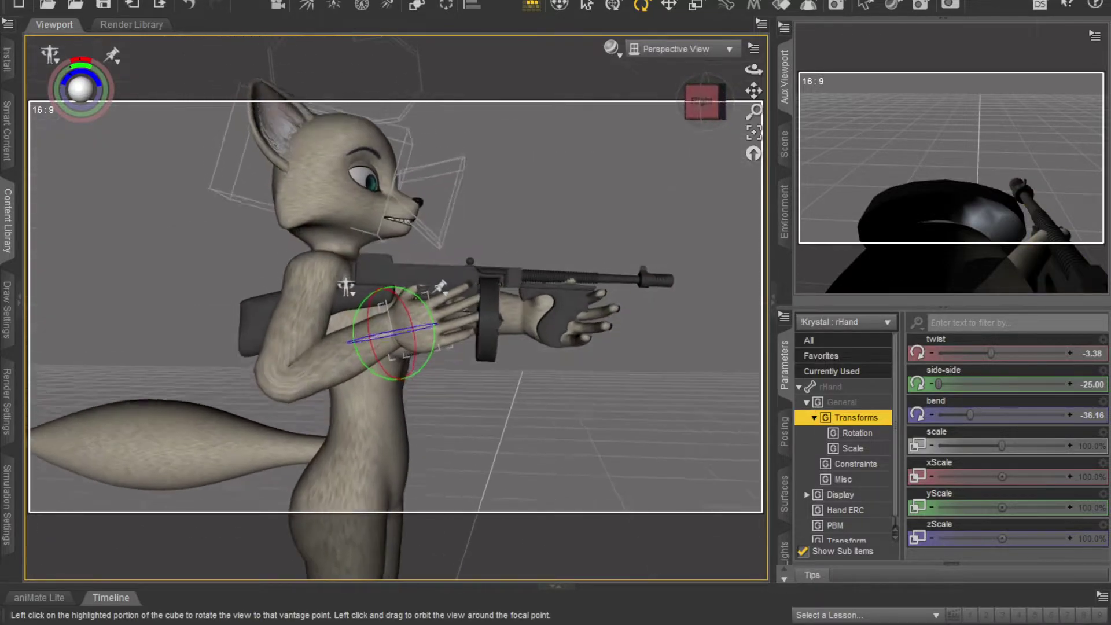
left_click_drag(703, 105, 648, 162)
left_click_drag(745, 114, 746, 118)
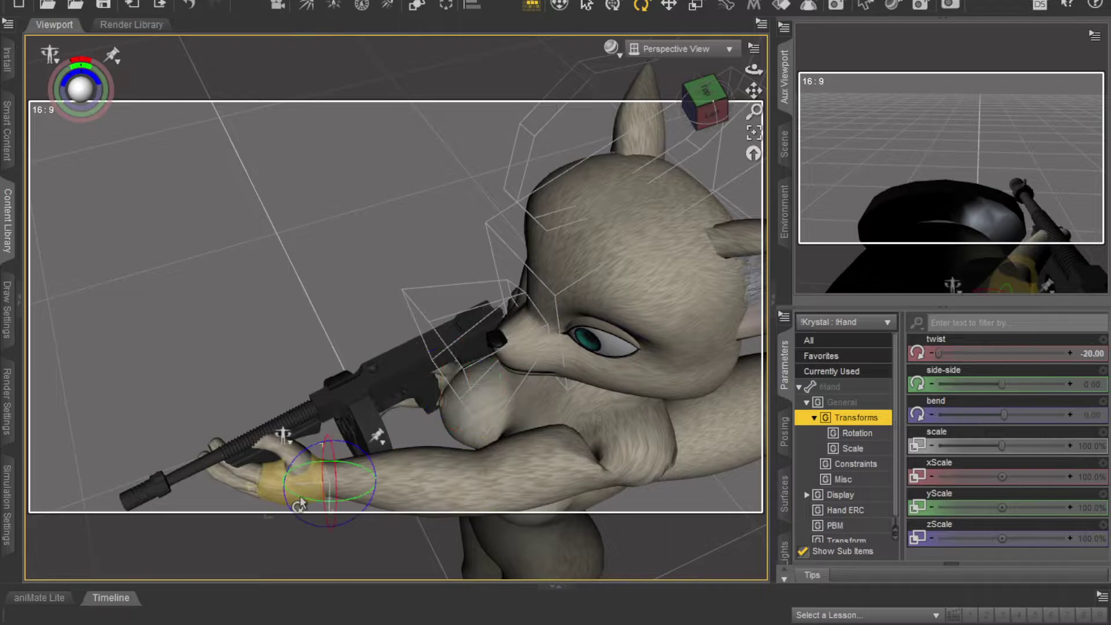
left_click_drag(312, 507, 272, 446)
left_click_drag(713, 103, 744, 78)
left_click_drag(519, 376, 514, 336)
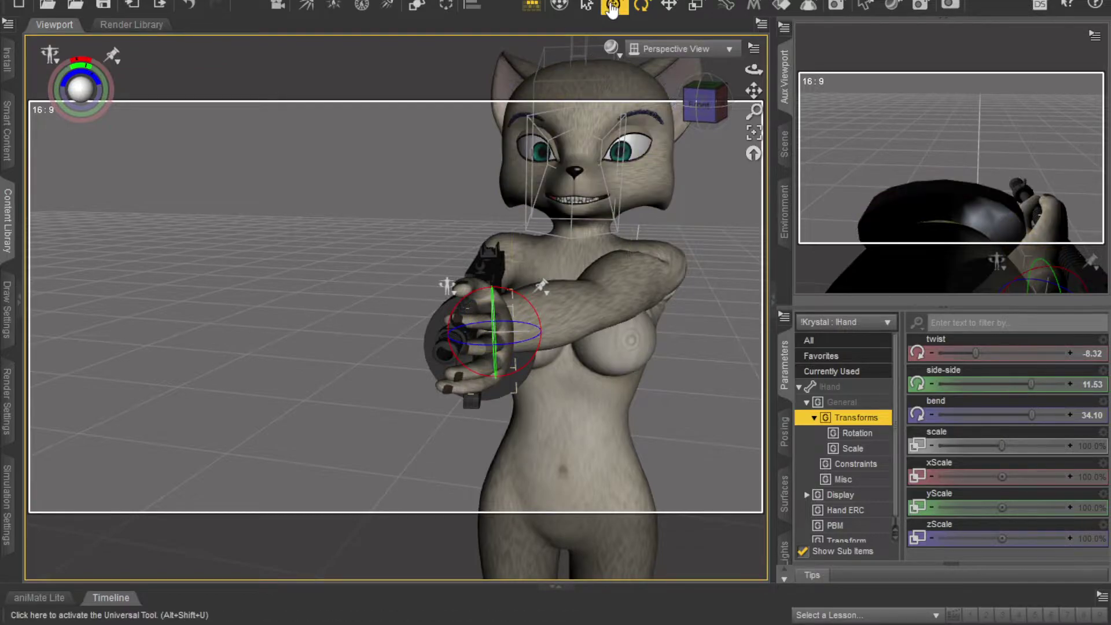
Lower the left hand by about 3.2 cm along its vertical axis with the Universal tool
mouse_move(488, 281)
left_mouse_down()
mouse_move(489, 304)
mouse_move(488, 294)
left_mouse_up()
left_click_drag(714, 104, 745, 111)
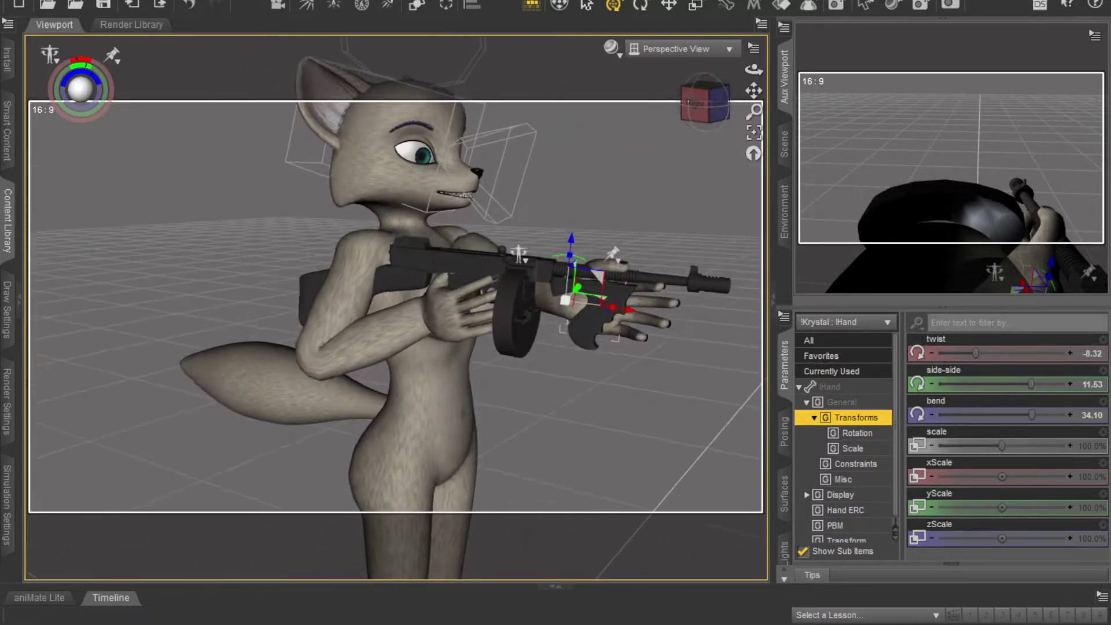
left_click_drag(569, 258, 567, 267)
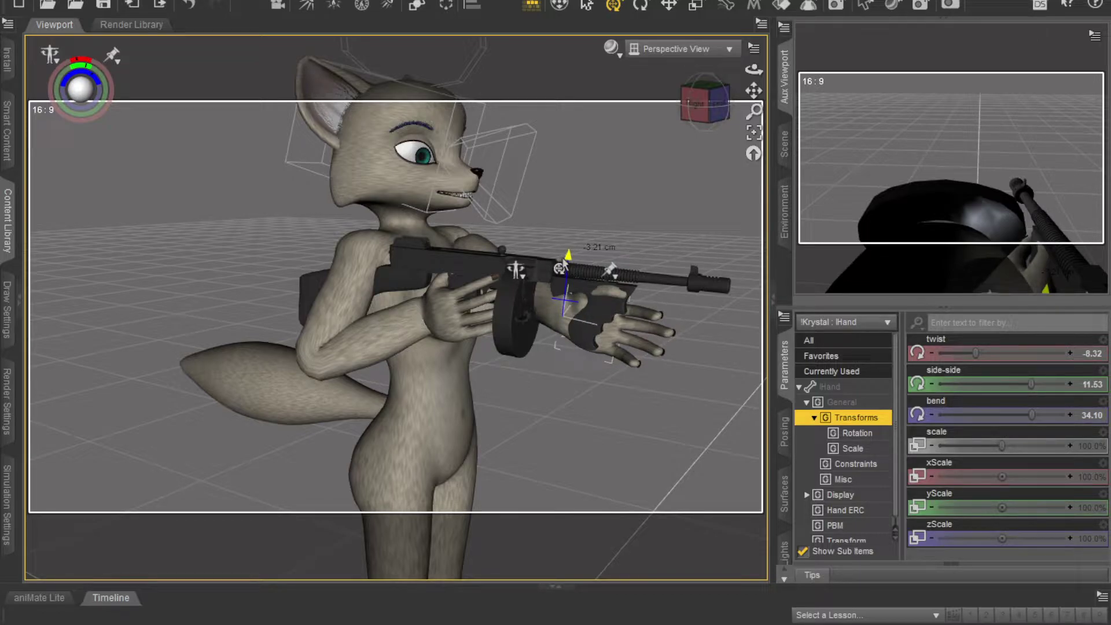
Twist the left hand at the wrist to about -19.53 with the Rotate tool
left_click(703, 104)
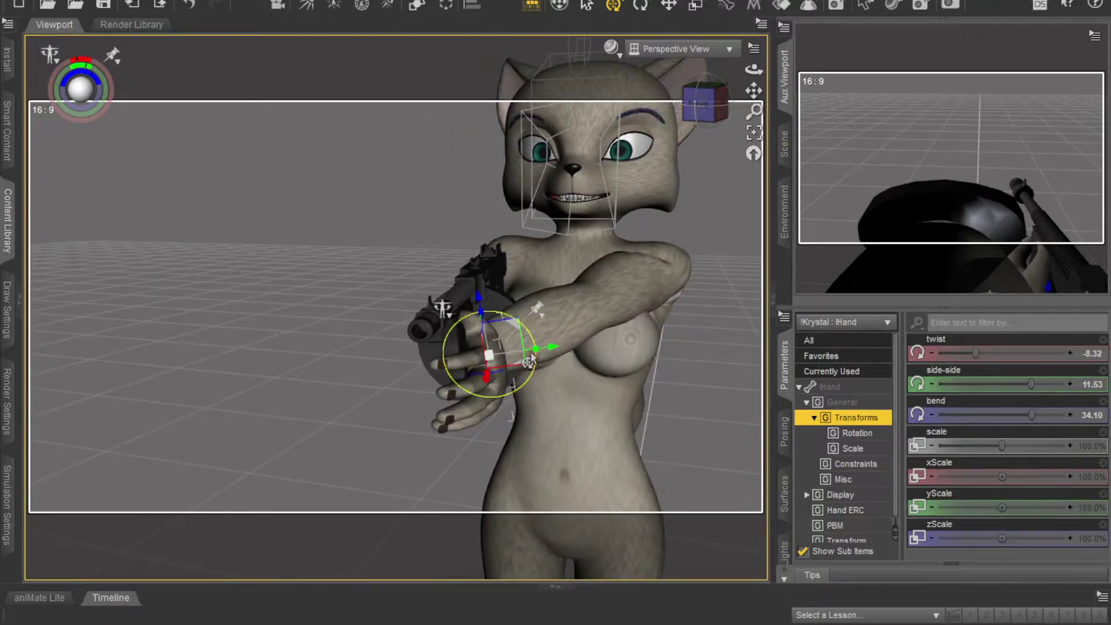
left_click(641, 5)
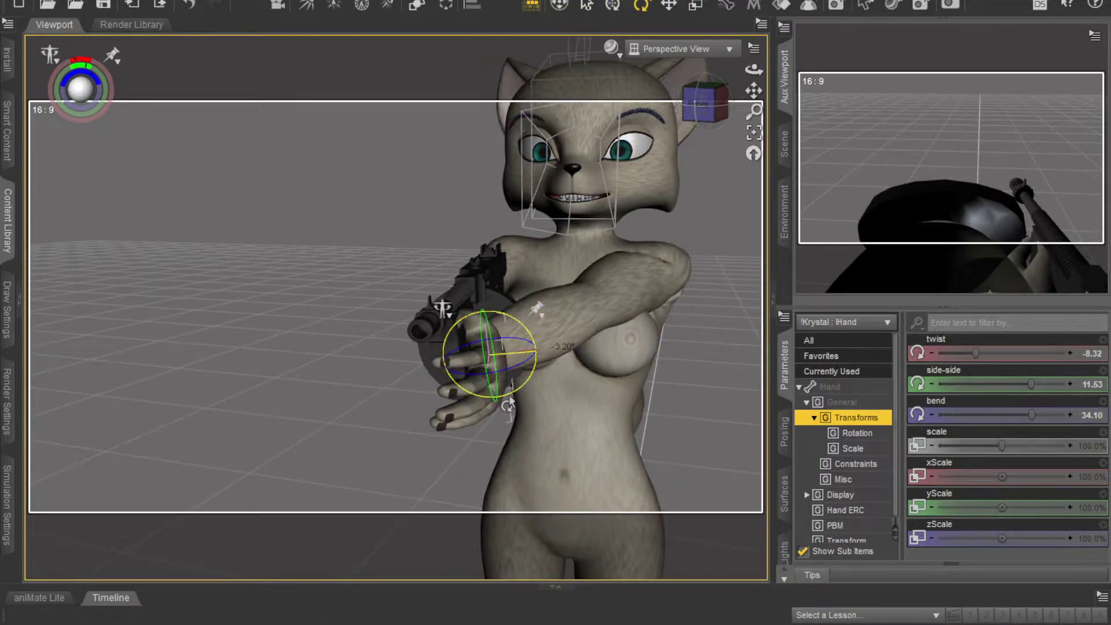
left_click_drag(509, 399, 518, 396)
mouse_move(712, 100)
left_mouse_down()
mouse_move(759, 102)
mouse_move(698, 103)
left_mouse_up()
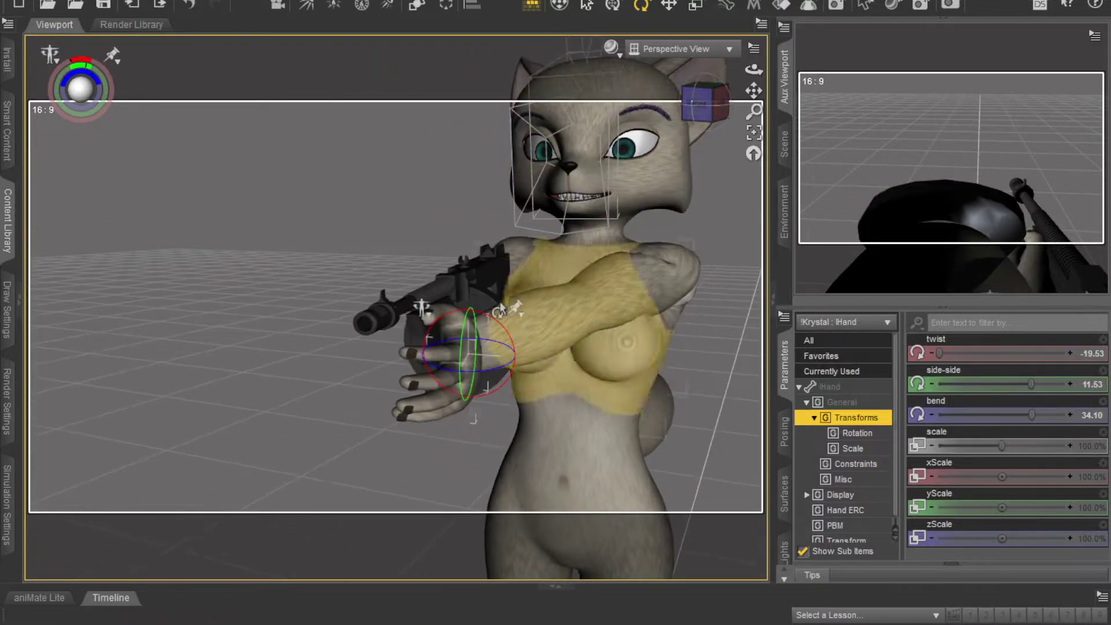
left_click(456, 328)
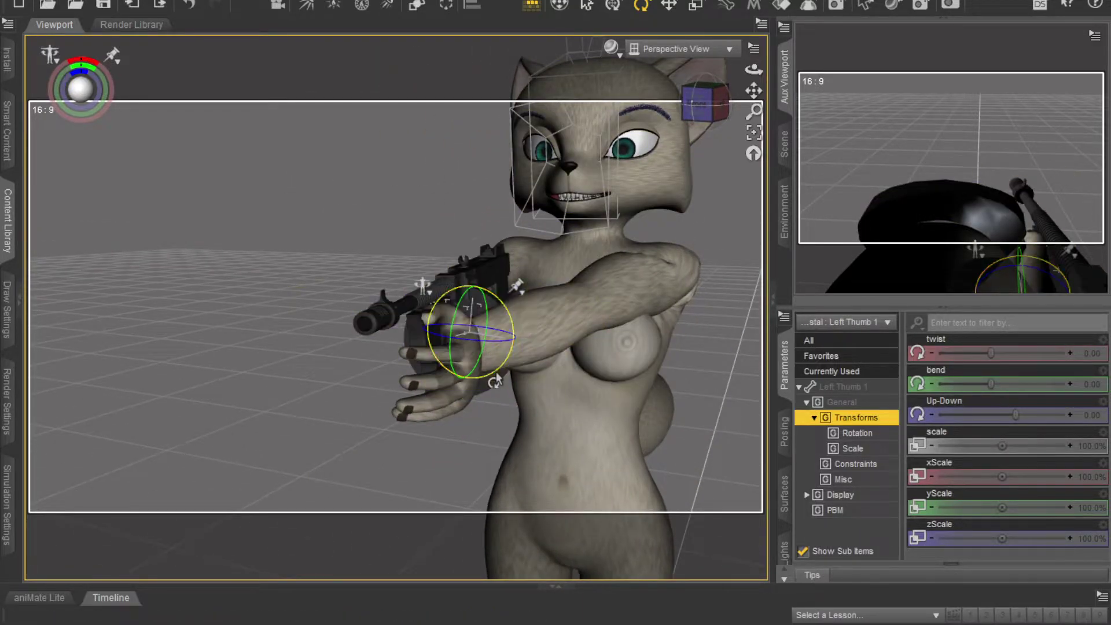
Reselect the left hand and nudge its position beside the front grip with the Universal tool
left_click(472, 362)
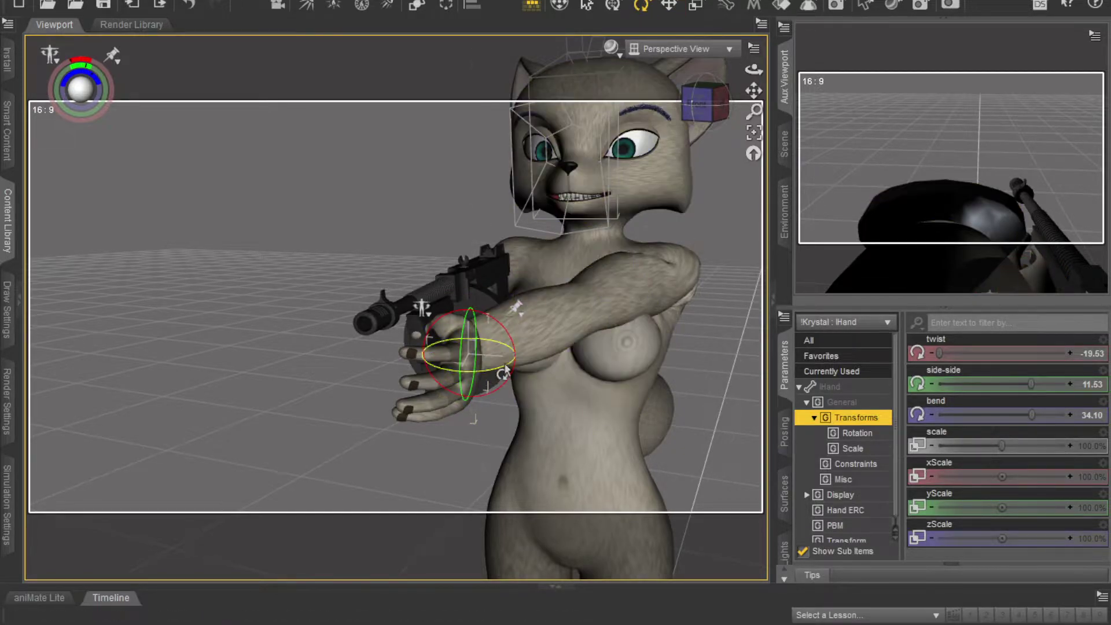
left_click(614, 11)
left_click_drag(531, 360, 514, 351)
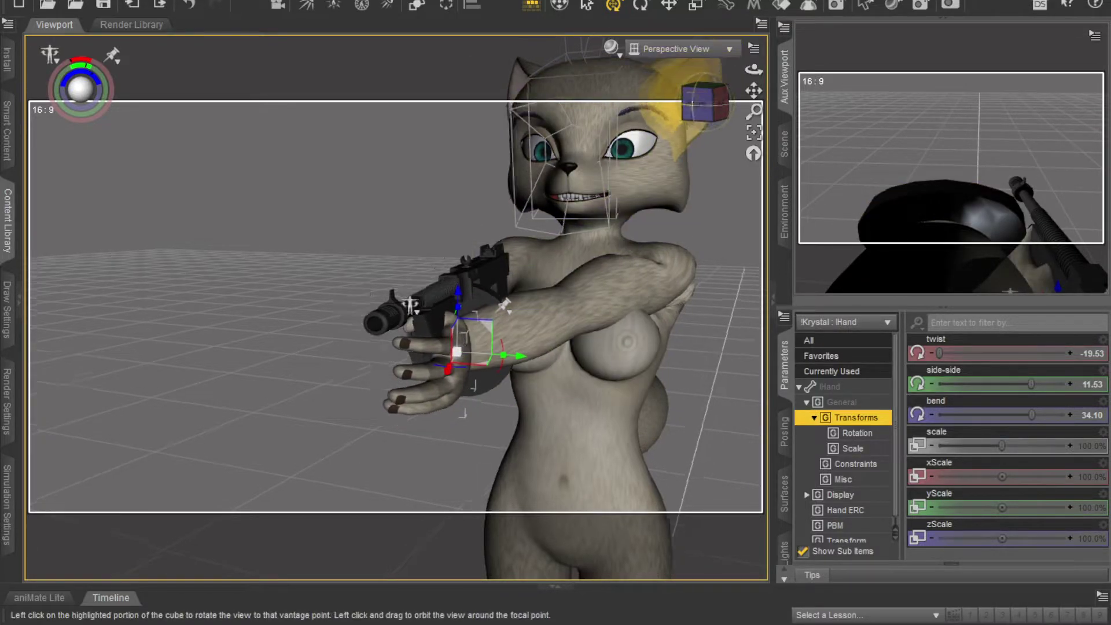
Rotate the left hand around the grip to about -16.60 twist, 8.90 side-side and 24.64 bend
left_click(704, 97)
left_click_drag(705, 102, 682, 149)
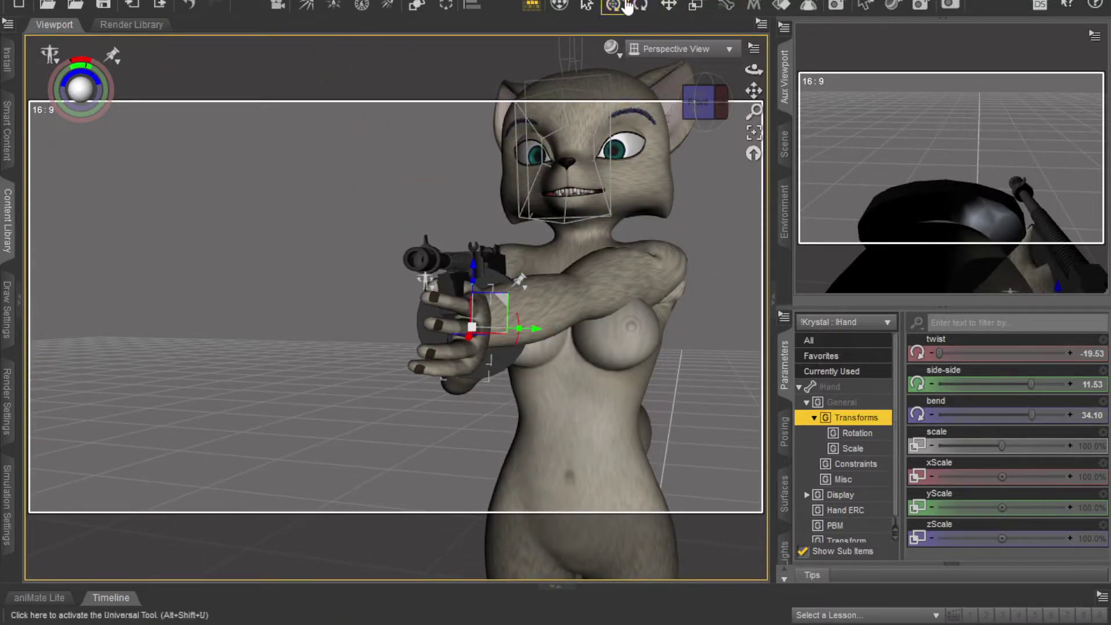
left_click_drag(501, 371, 497, 369)
left_click_drag(704, 101, 708, 102)
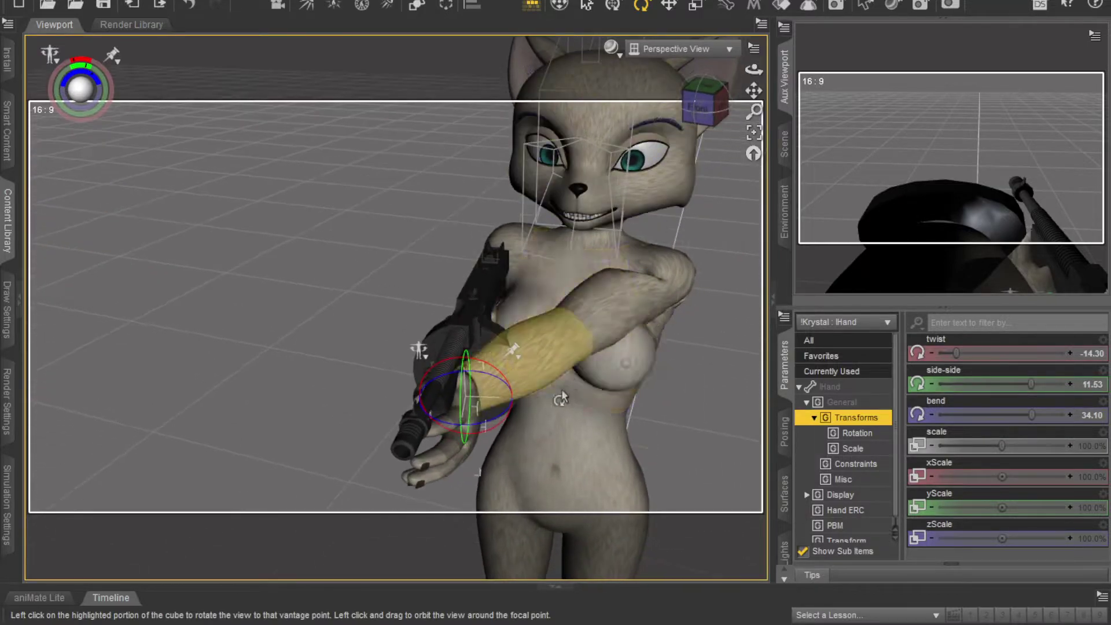
left_click_drag(482, 440, 486, 443)
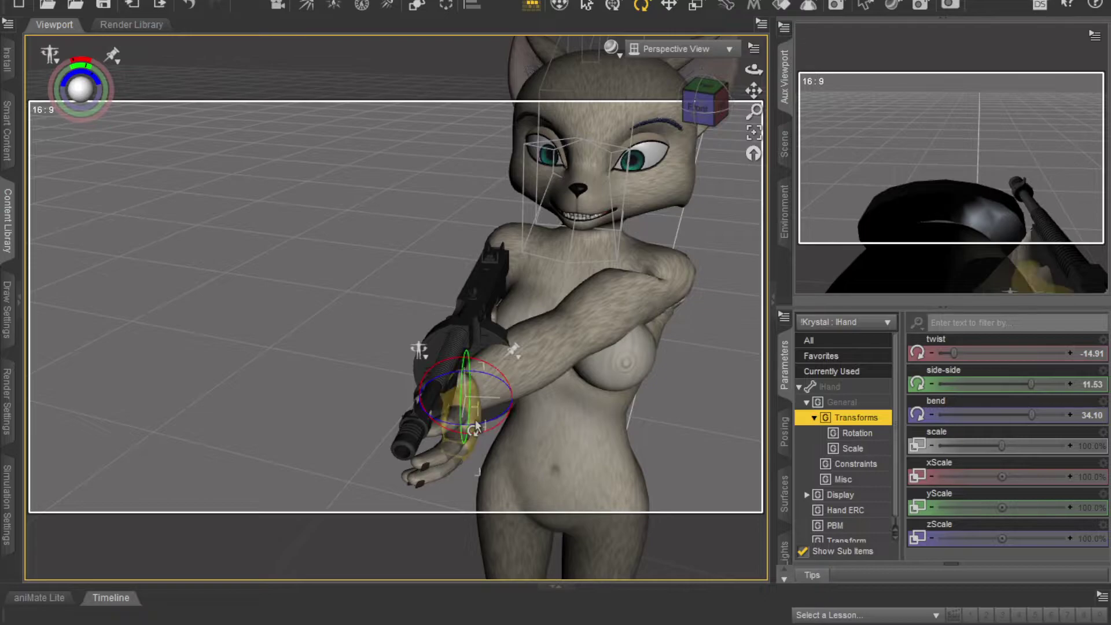
left_click(479, 429)
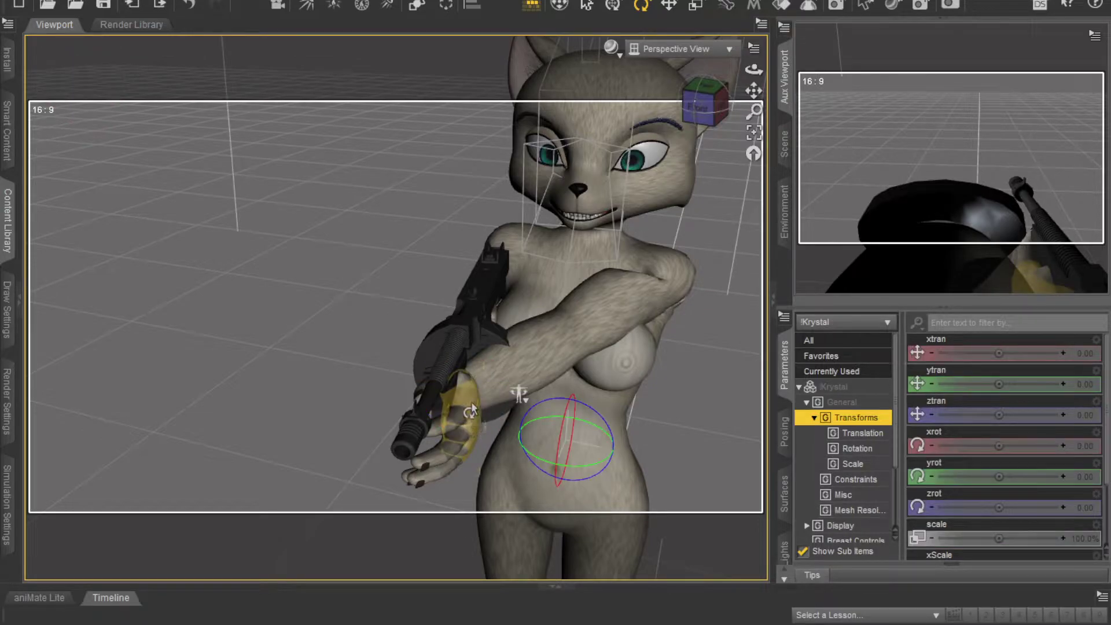
left_click(474, 420)
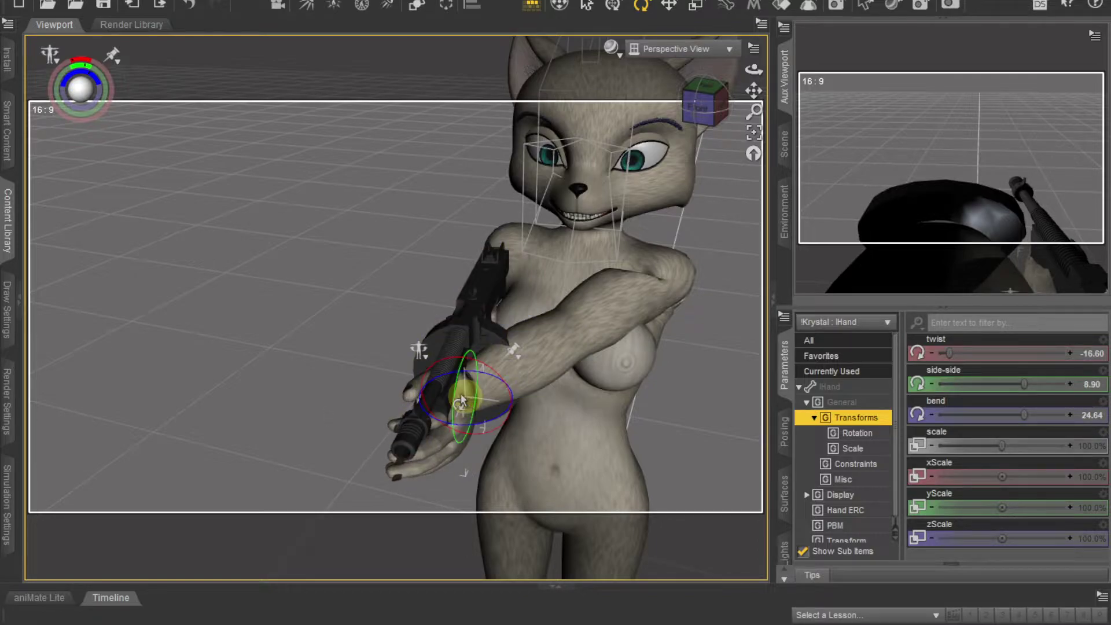
Try to shift the left hand sideways with the Universal tool, and undo the move
left_click(626, 6)
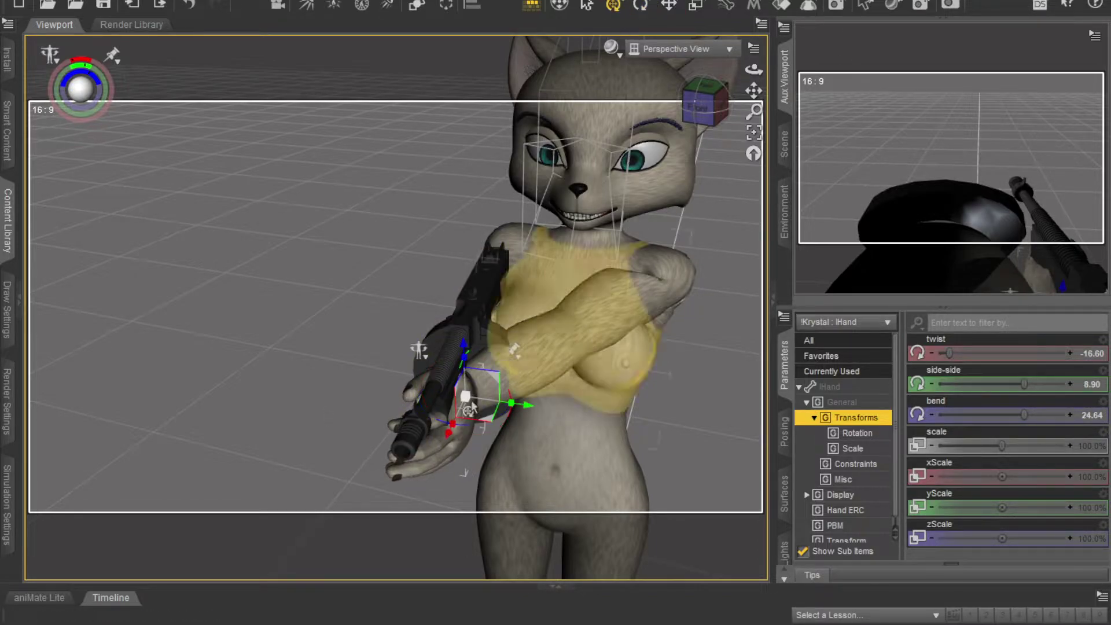
left_click_drag(528, 411, 536, 415)
left_click(189, 7)
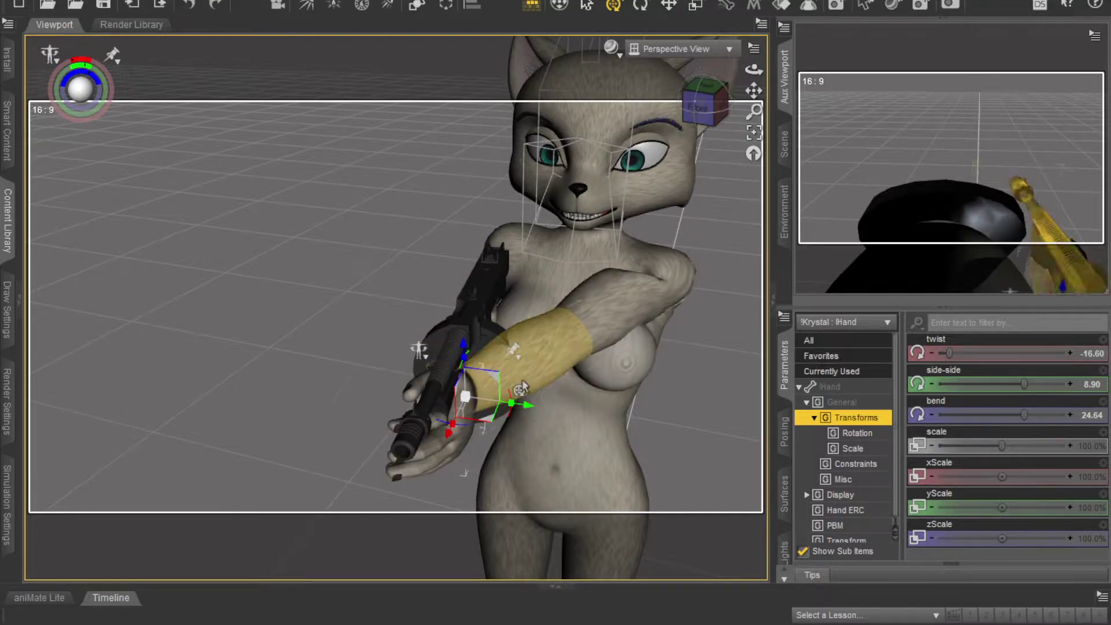
Try moving the left hand against the front grip with the Universal tool from front and raised views, undoing each move
mouse_move(705, 106)
left_mouse_down()
mouse_move(738, 100)
mouse_move(686, 106)
left_mouse_up()
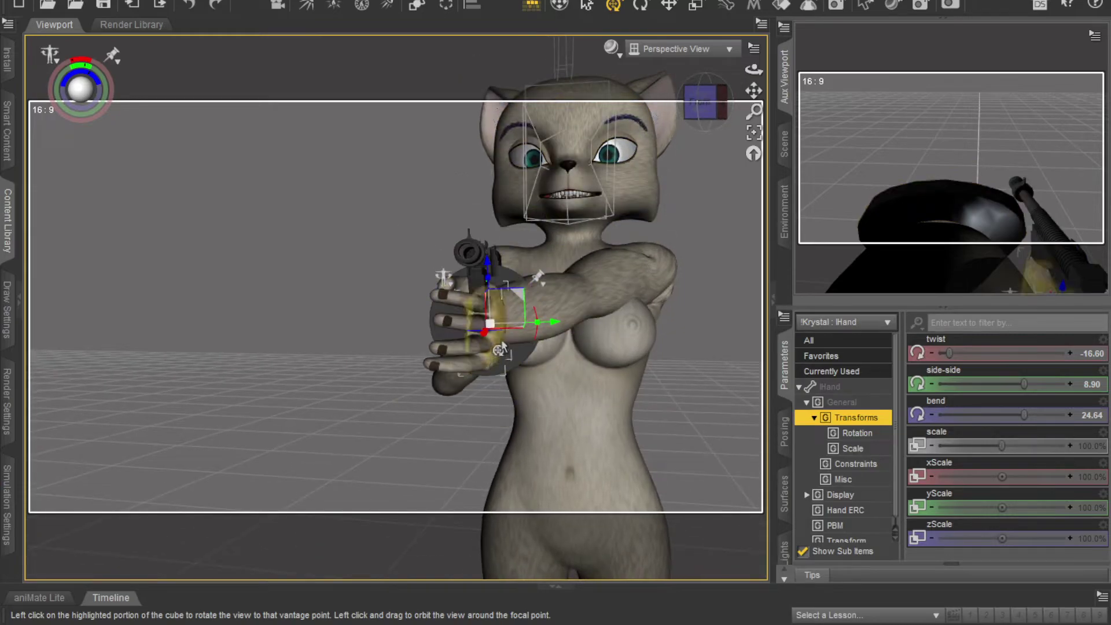
left_click_drag(560, 325, 572, 327)
left_click(193, 7)
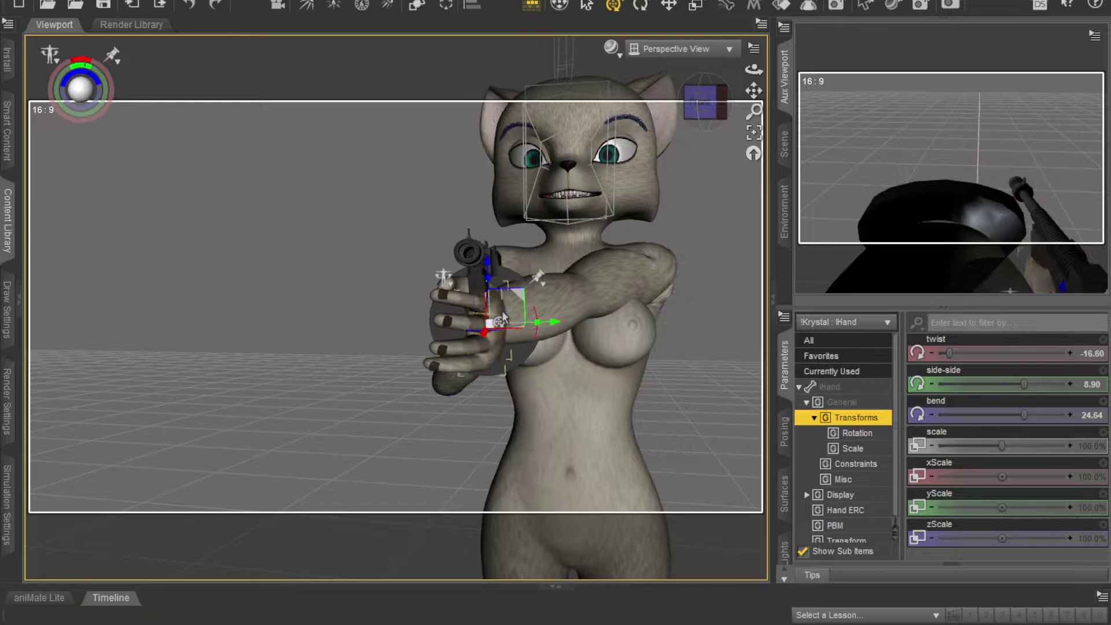
left_click_drag(503, 315, 508, 316)
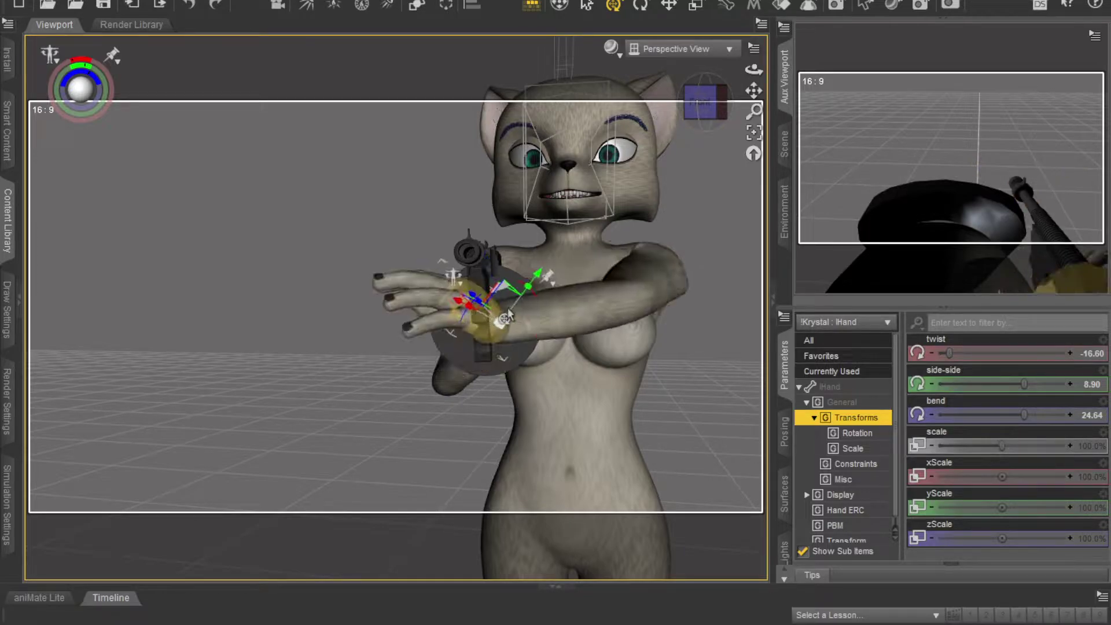
left_click(187, 6)
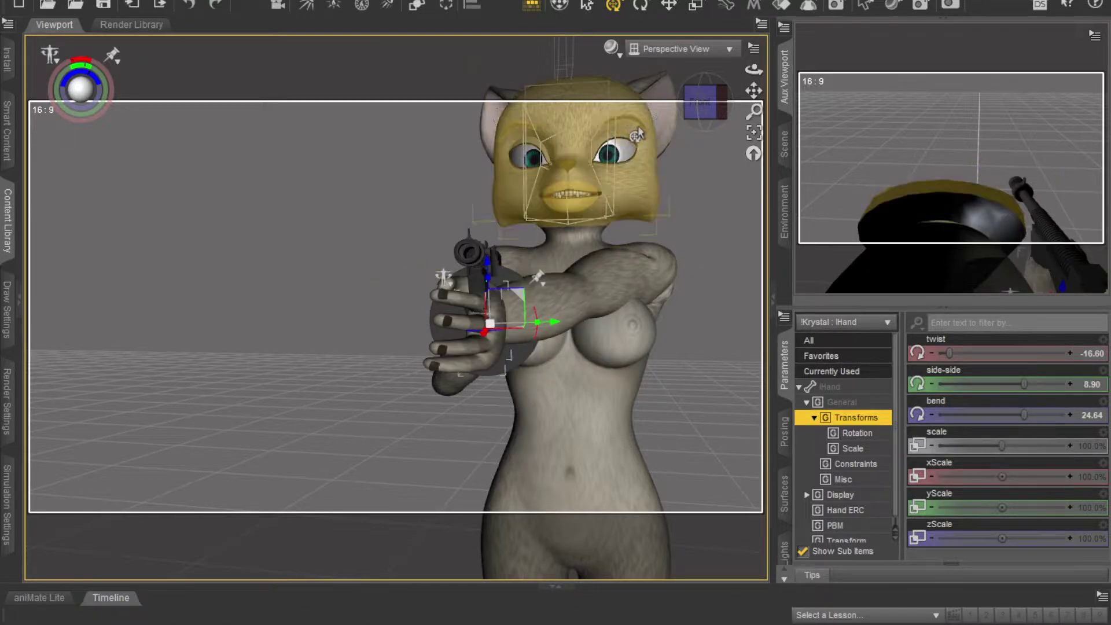
mouse_move(701, 102)
left_mouse_down()
mouse_move(660, 104)
mouse_move(669, 116)
mouse_move(703, 116)
left_mouse_up()
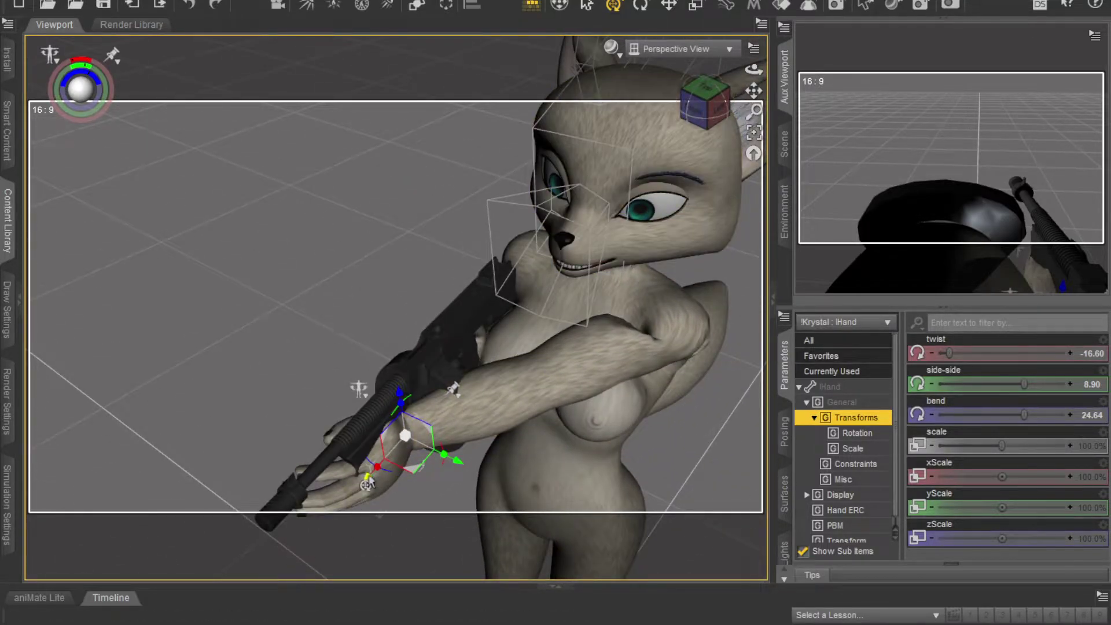
left_click_drag(373, 479, 255, 376)
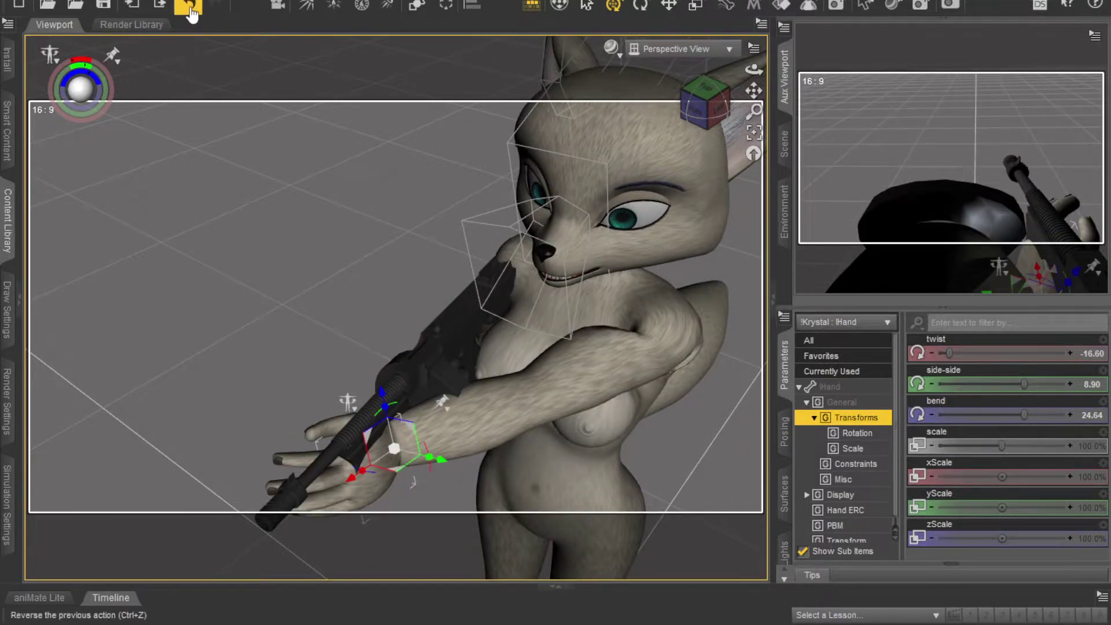
left_click(189, 9)
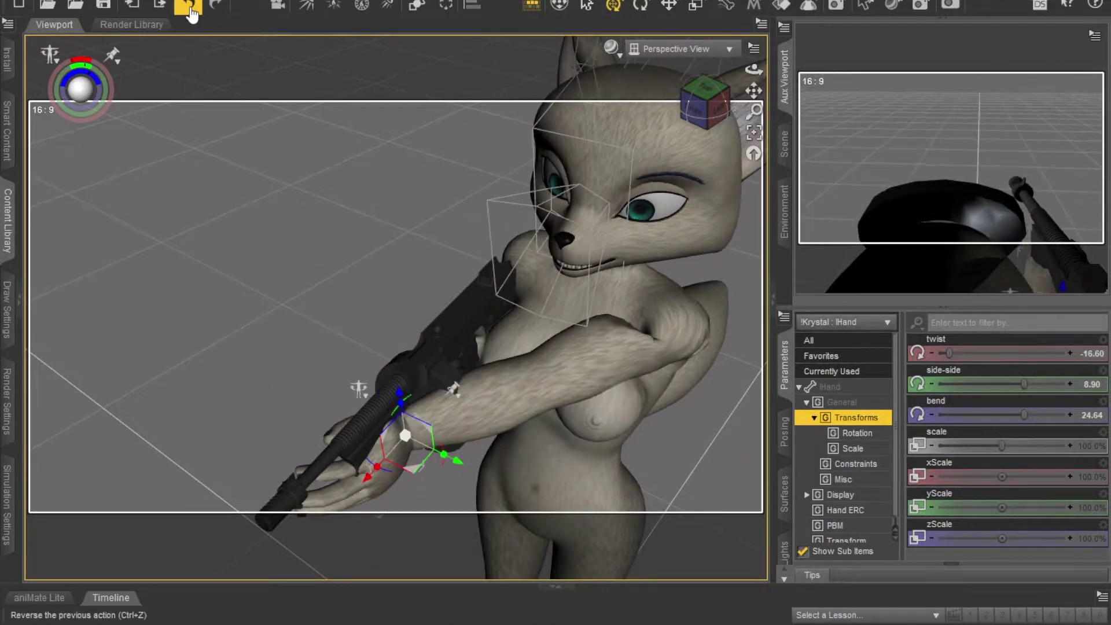
Rotate the left hand with the Rotate tool to about -14.25 twist, 12.35 side-side and 37.33 bend
left_click(638, 11)
mouse_move(412, 478)
left_mouse_down()
mouse_move(405, 472)
mouse_move(418, 480)
left_mouse_up()
left_click(699, 118)
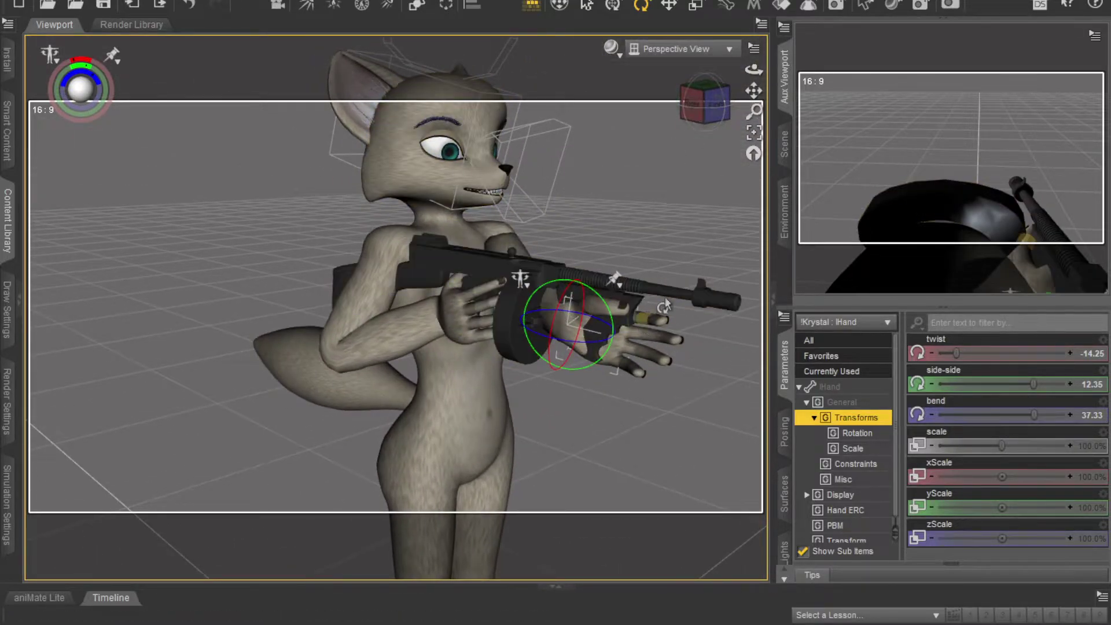
Show all parameters of the left hand and set its ERC_Grasp to about 83.3% to curl the fingers
left_click(701, 120)
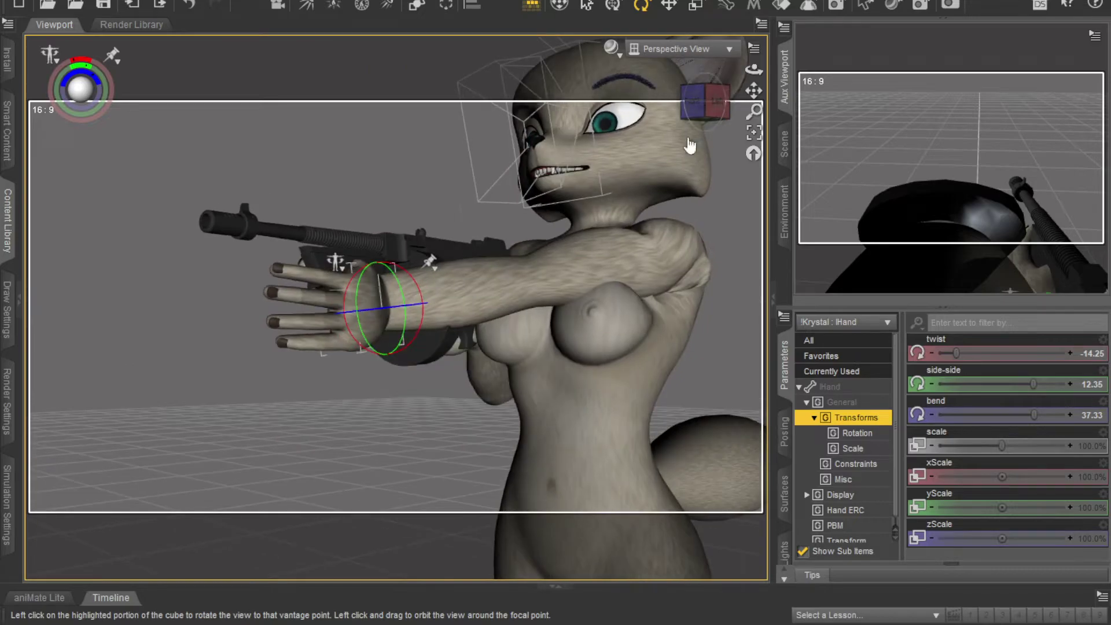
left_click(362, 300)
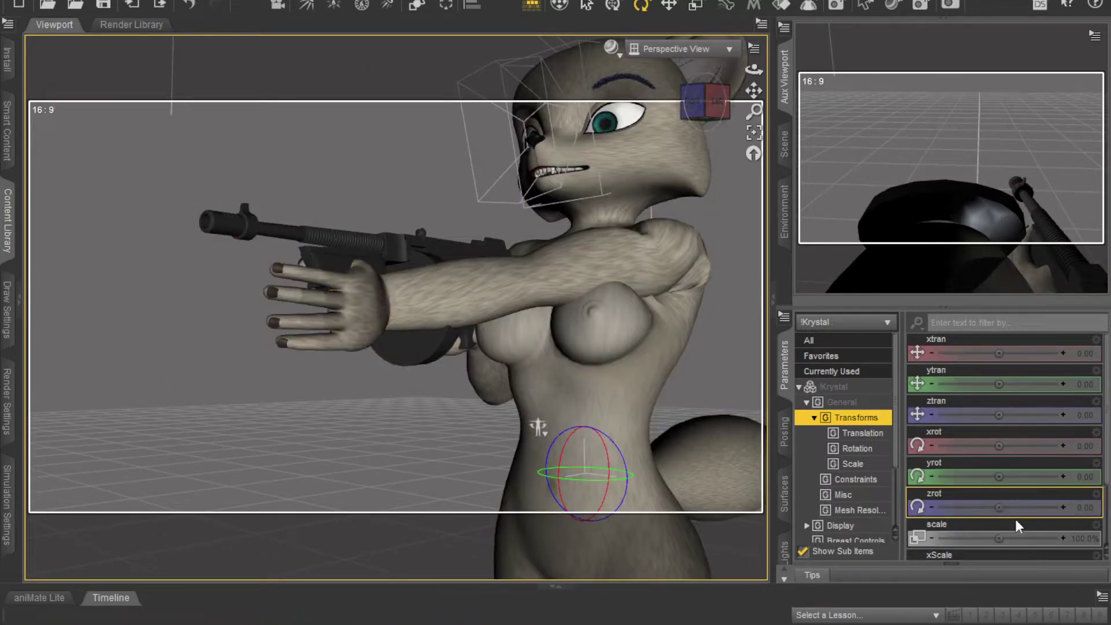
left_click(857, 387)
left_click(845, 341)
scroll(999, 426, "down", 10)
scroll(999, 423, "up", 5)
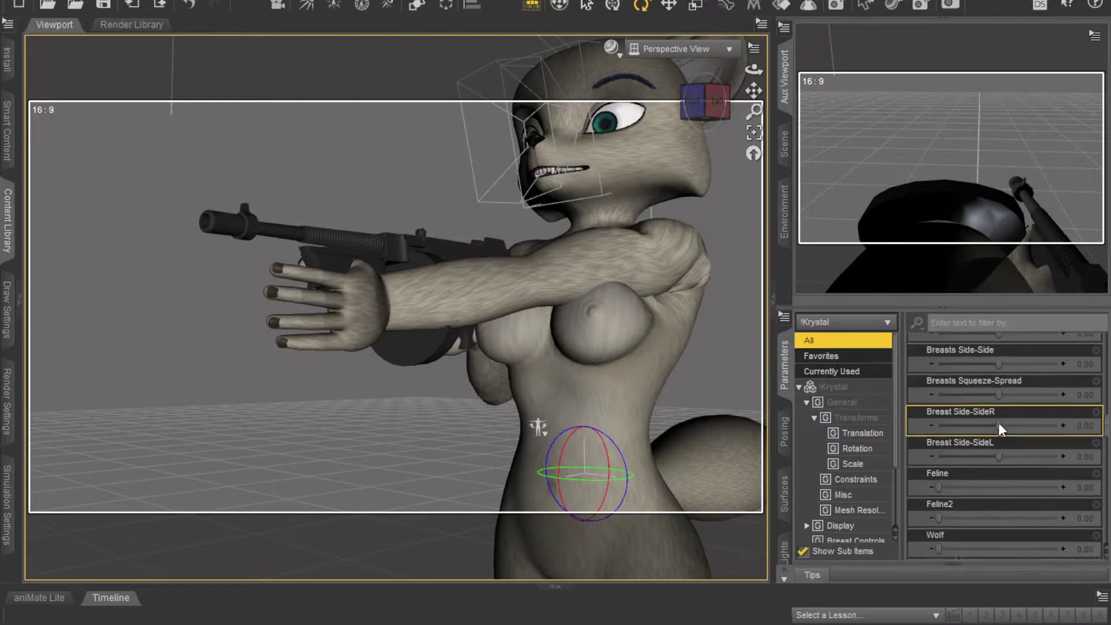
left_click(284, 317)
scroll(953, 481, "up", 6)
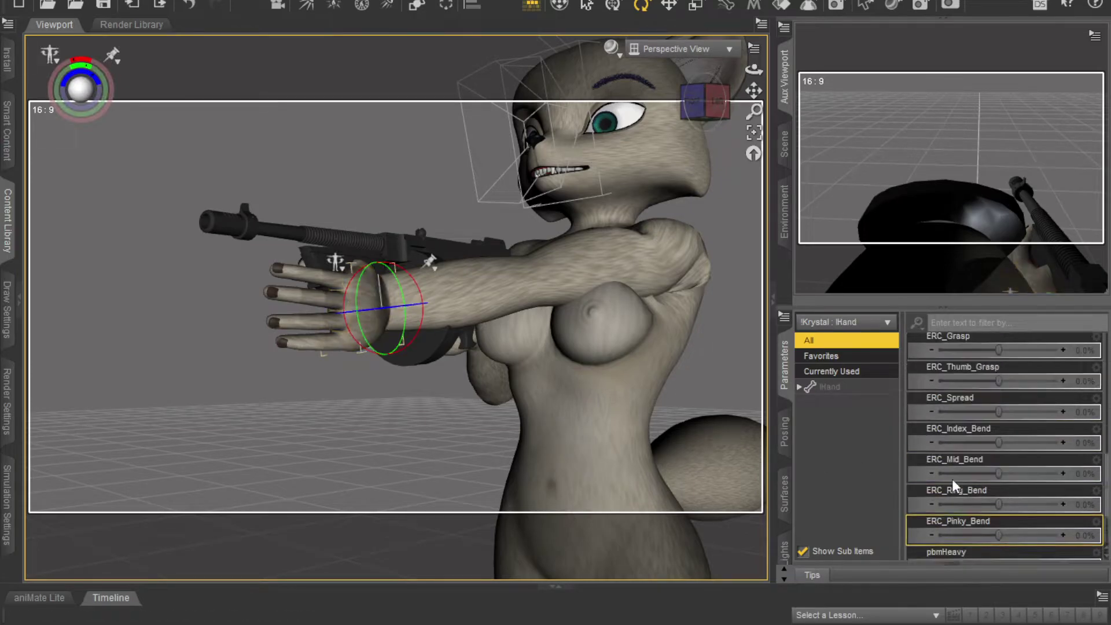
left_click_drag(998, 477, 1049, 477)
Select the right hand and increase its ERC_Grasp to curl the fingers beside the gun
left_click(722, 111)
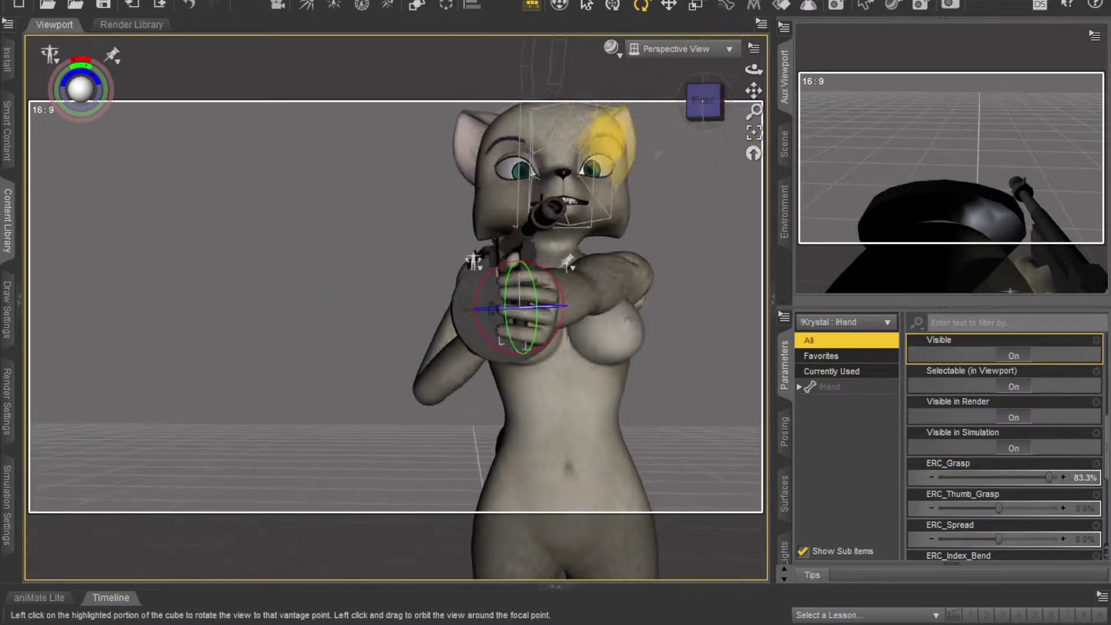
left_click(394, 304)
left_click_drag(999, 481, 1034, 481)
Rotate the first joint of the right thumb with the Rotate tool and check the grip from the side
left_click(382, 311)
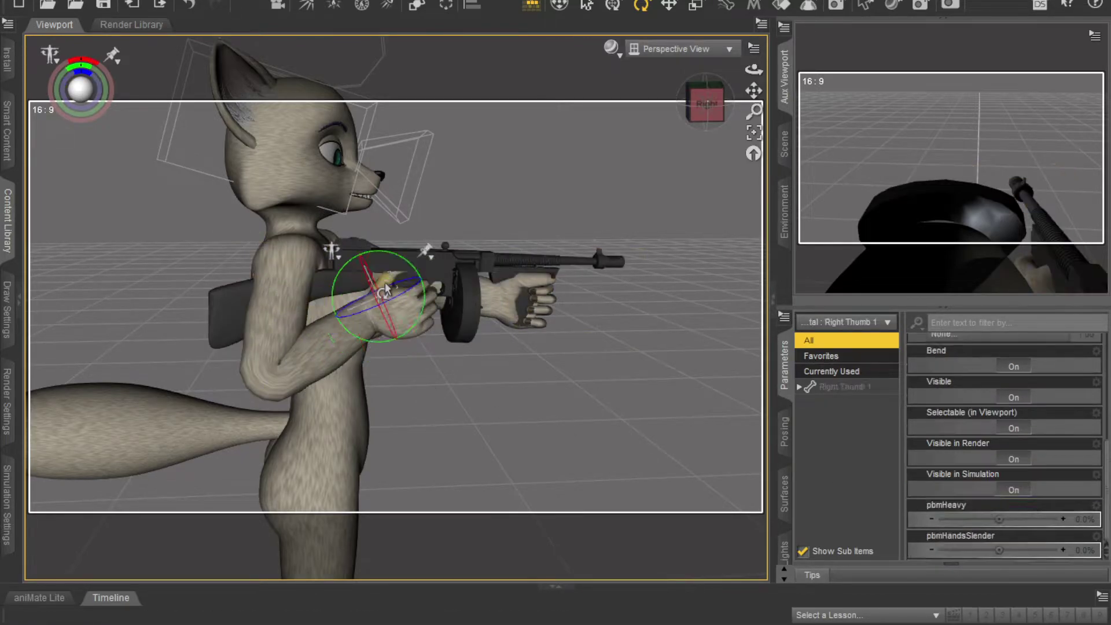
left_click_drag(382, 312, 405, 342)
left_click_drag(718, 107, 690, 105)
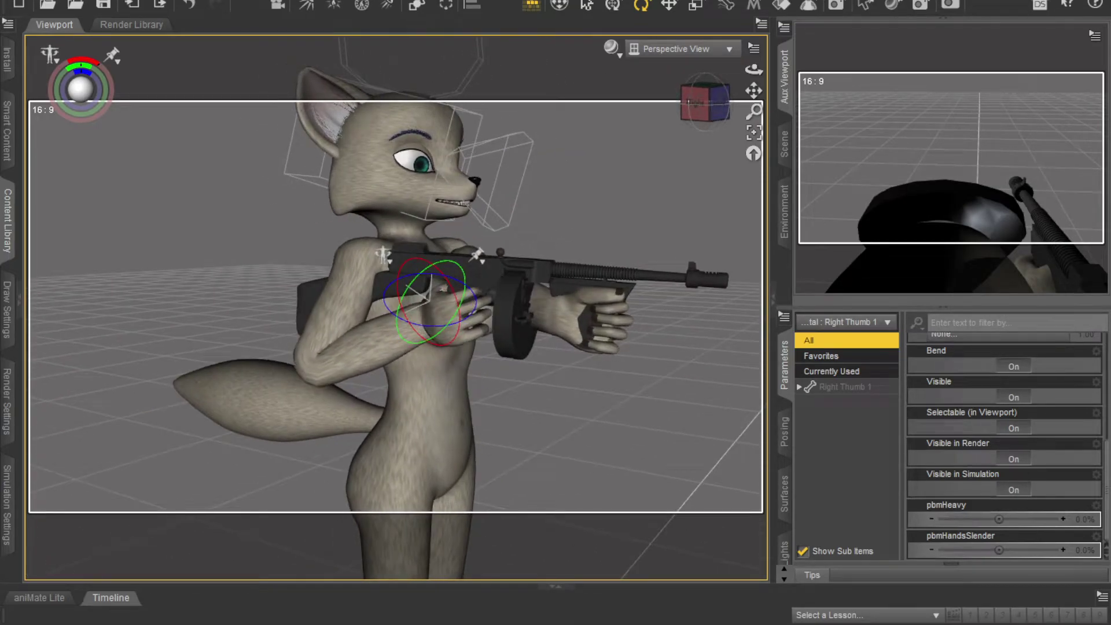
Preview the posed character in a brighter rendered draw style, and return the viewport to textured shading
left_click(618, 62)
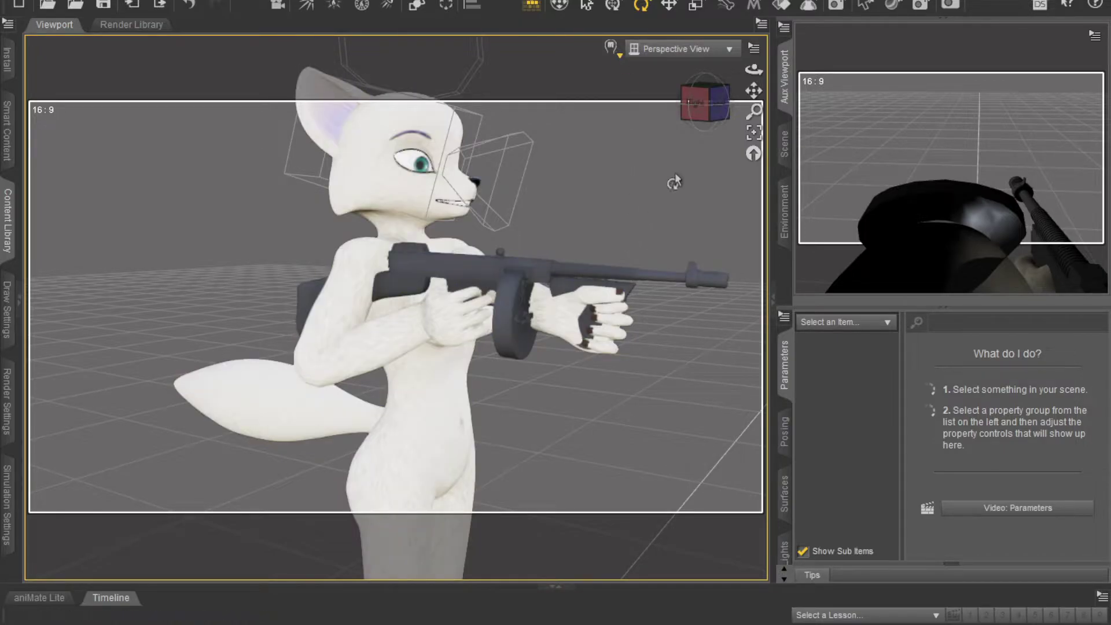
left_click(695, 49)
left_click(678, 176)
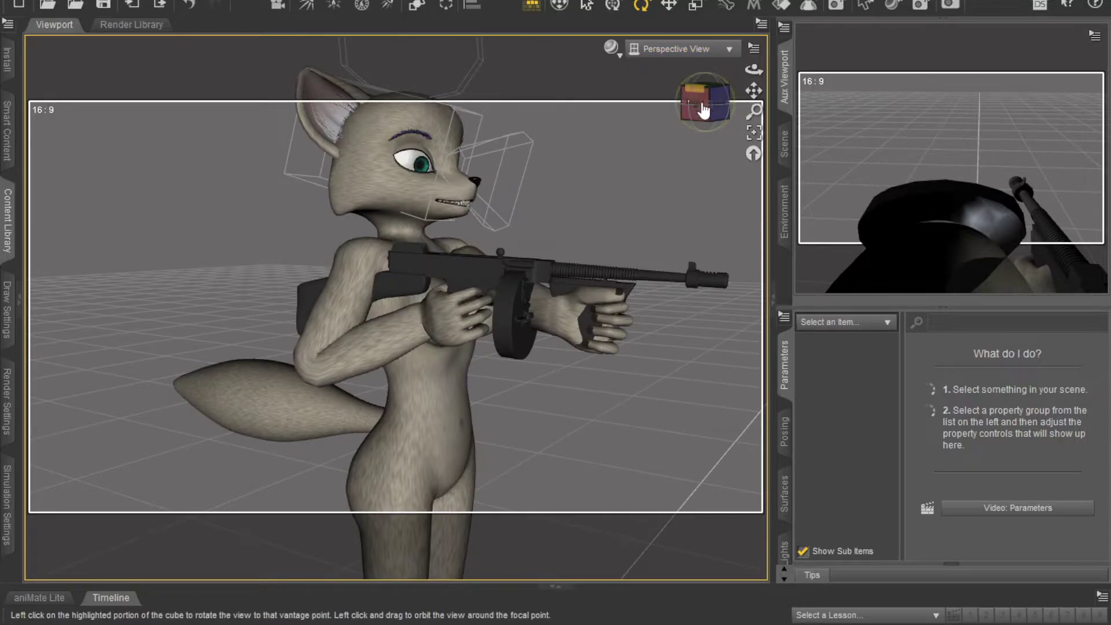
Delete the Tonemapper Options and Environment Options nodes from the scene
mouse_move(705, 109)
left_mouse_down()
mouse_move(637, 110)
mouse_move(715, 101)
mouse_move(702, 105)
left_mouse_up()
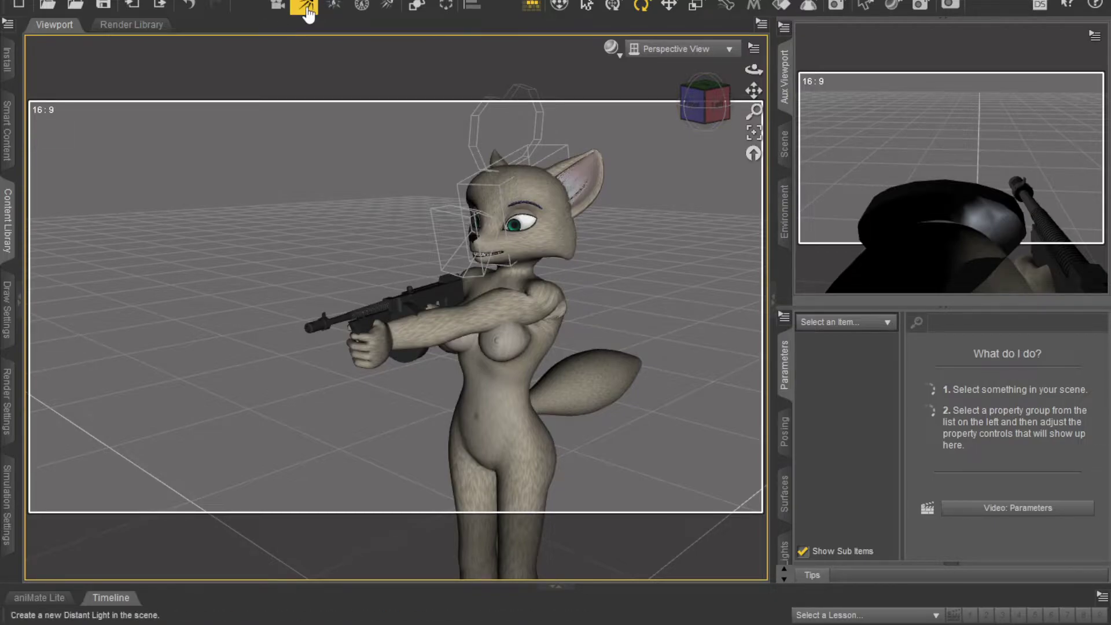
left_click(785, 144)
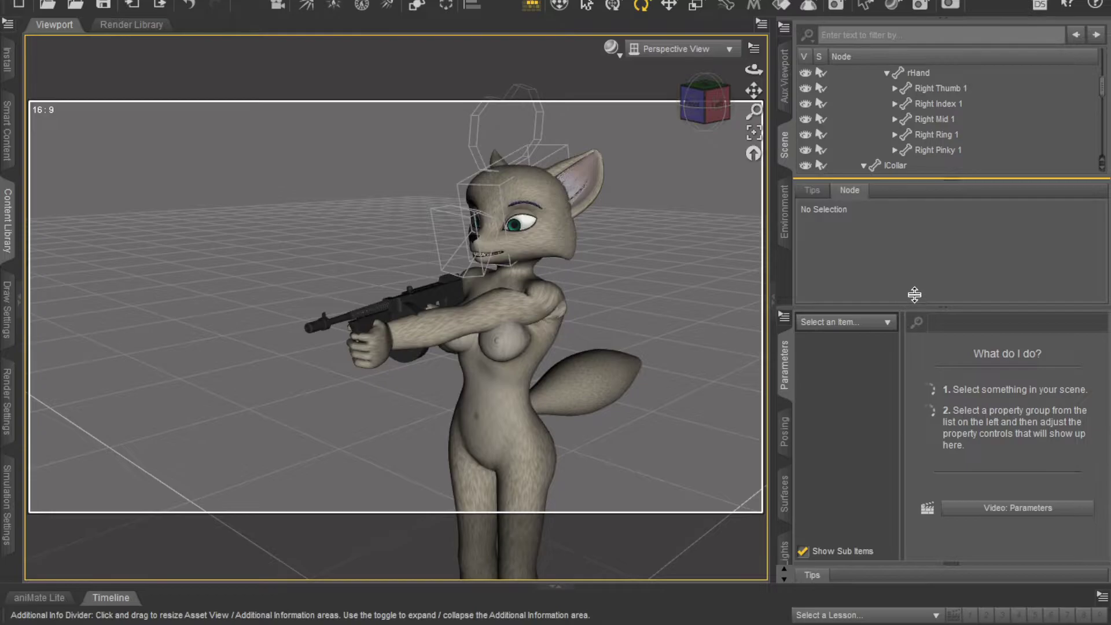
scroll(1008, 152, "down", 1)
scroll(1010, 145, "down", 10)
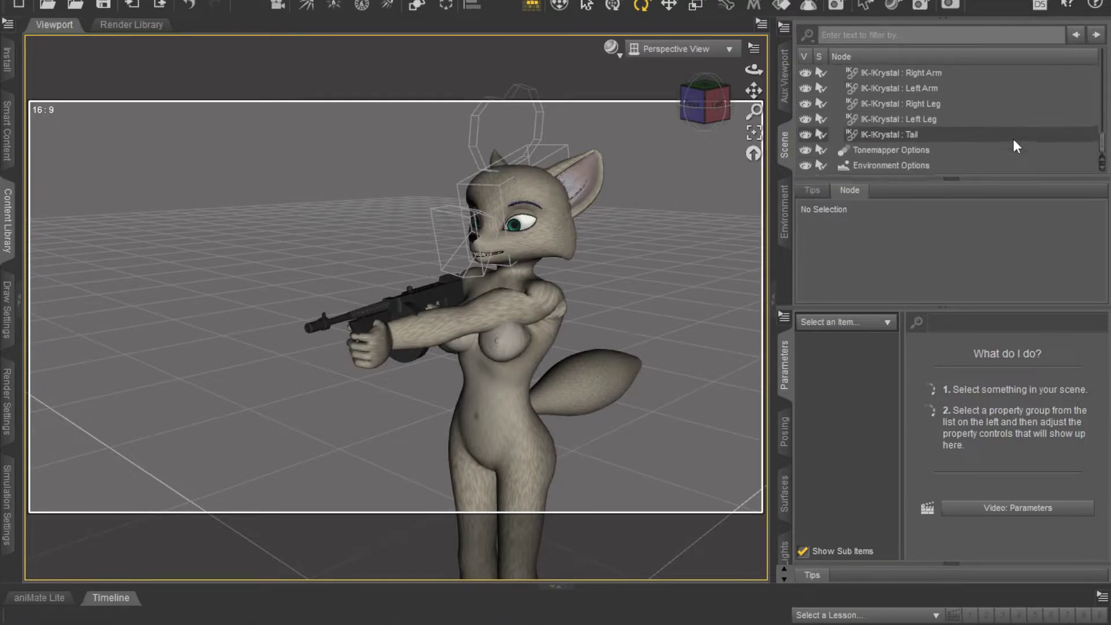
left_click(845, 165)
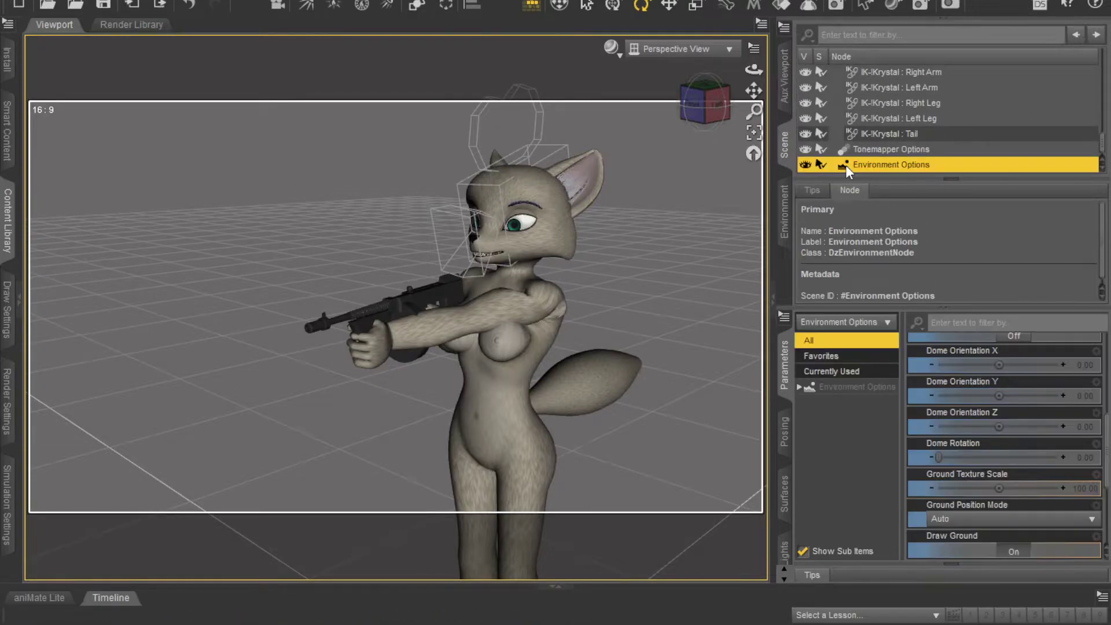
left_click(857, 137)
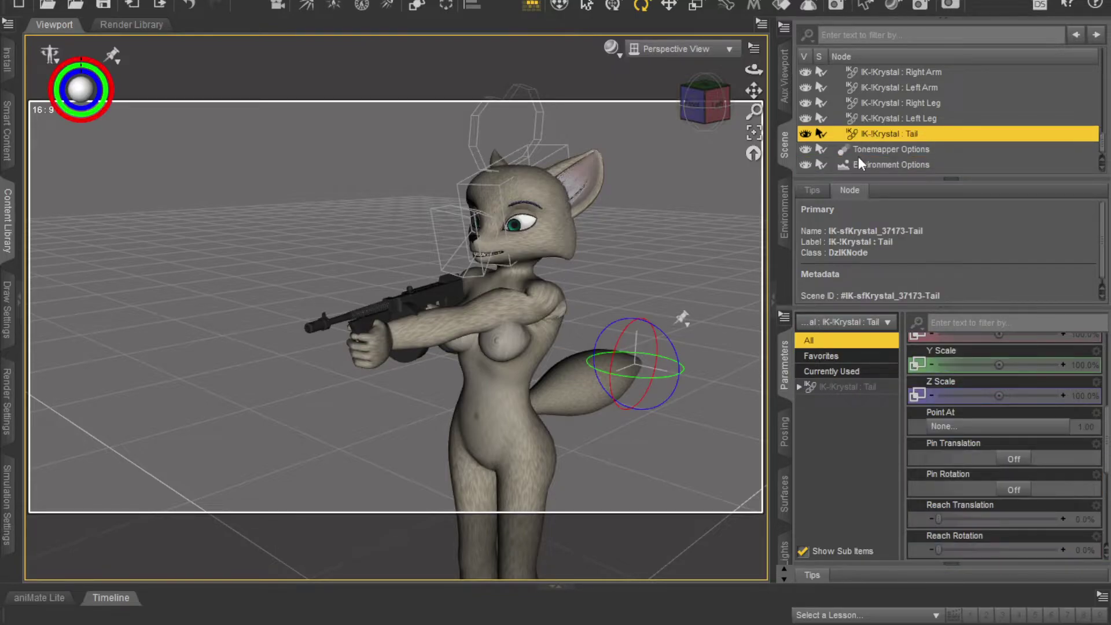
left_click(857, 165)
left_click(859, 151)
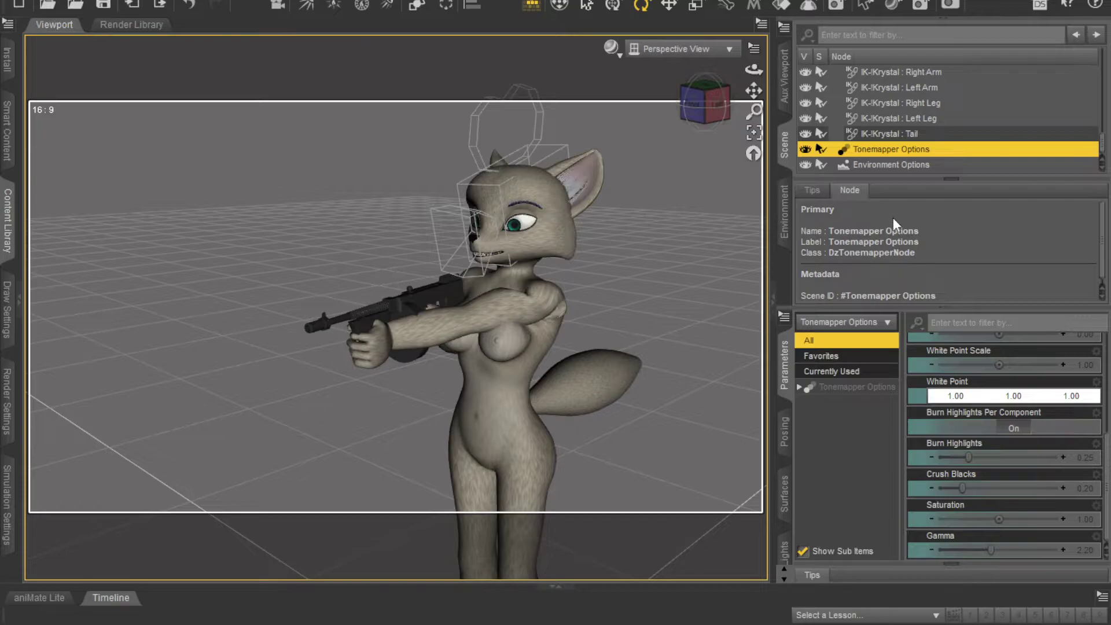
key("Delete")
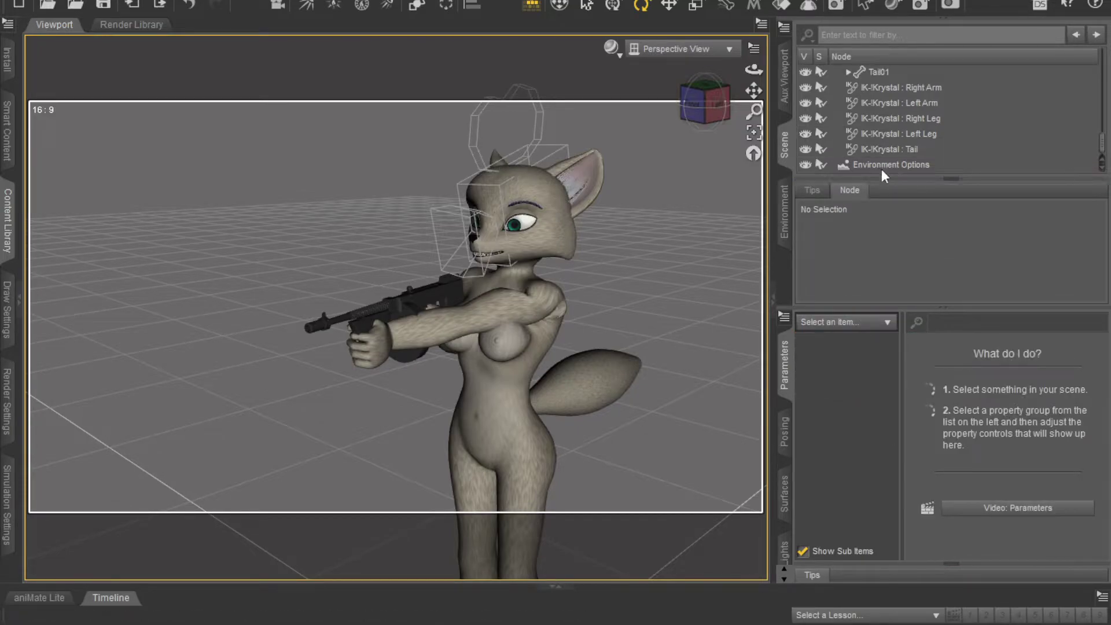
left_click(873, 164)
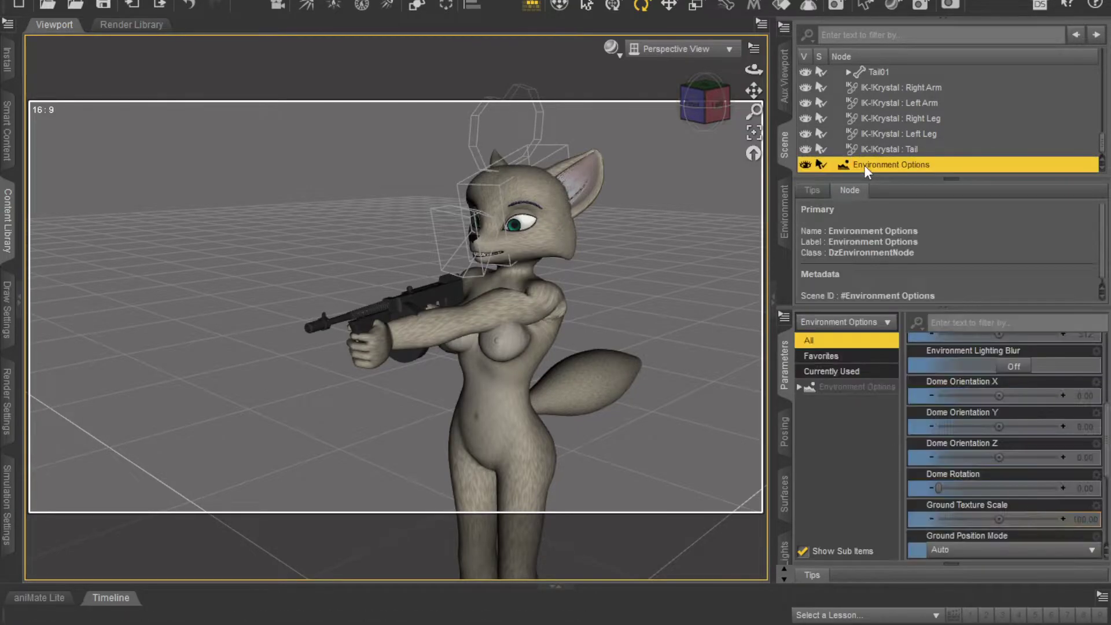
key("Delete")
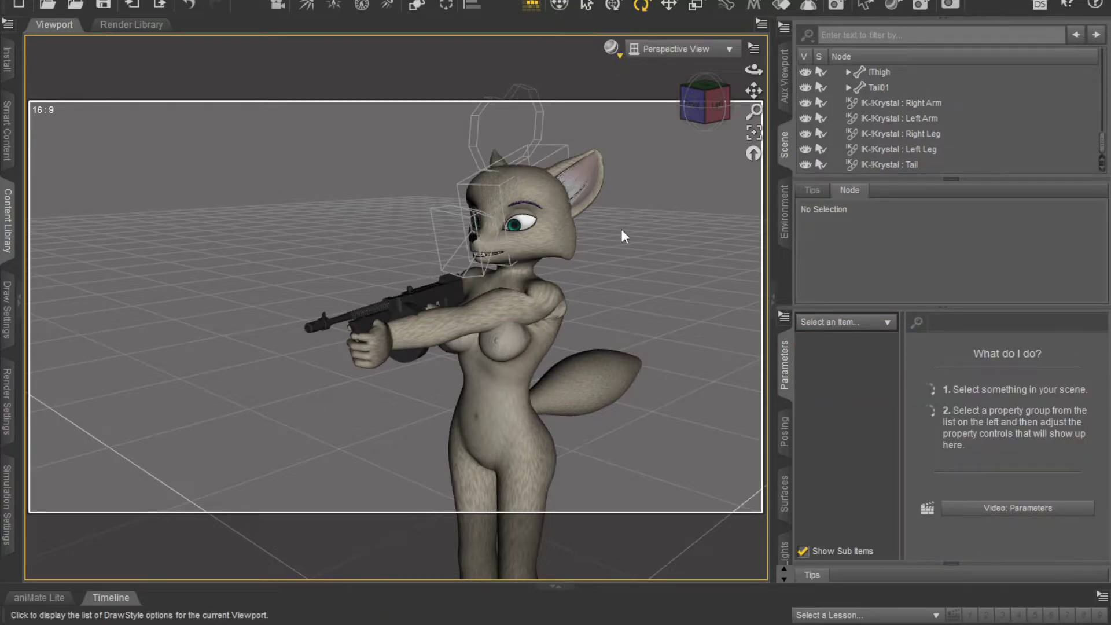
Examine the character's lighting in the rendered viewport preview and select the camera in front of the face
left_click(792, 86)
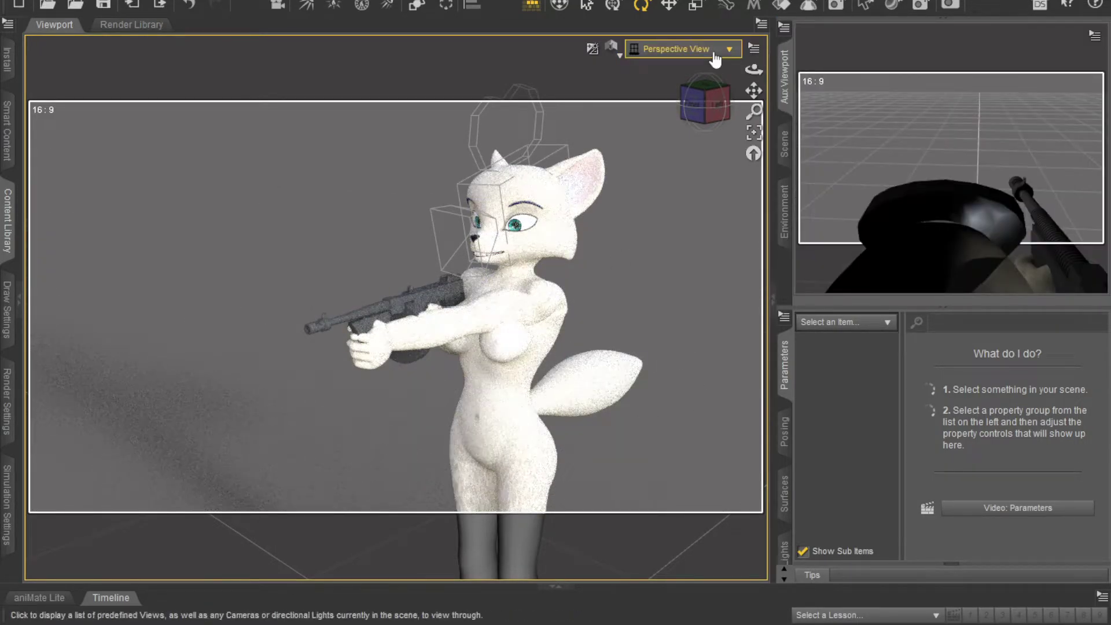
left_click(702, 184)
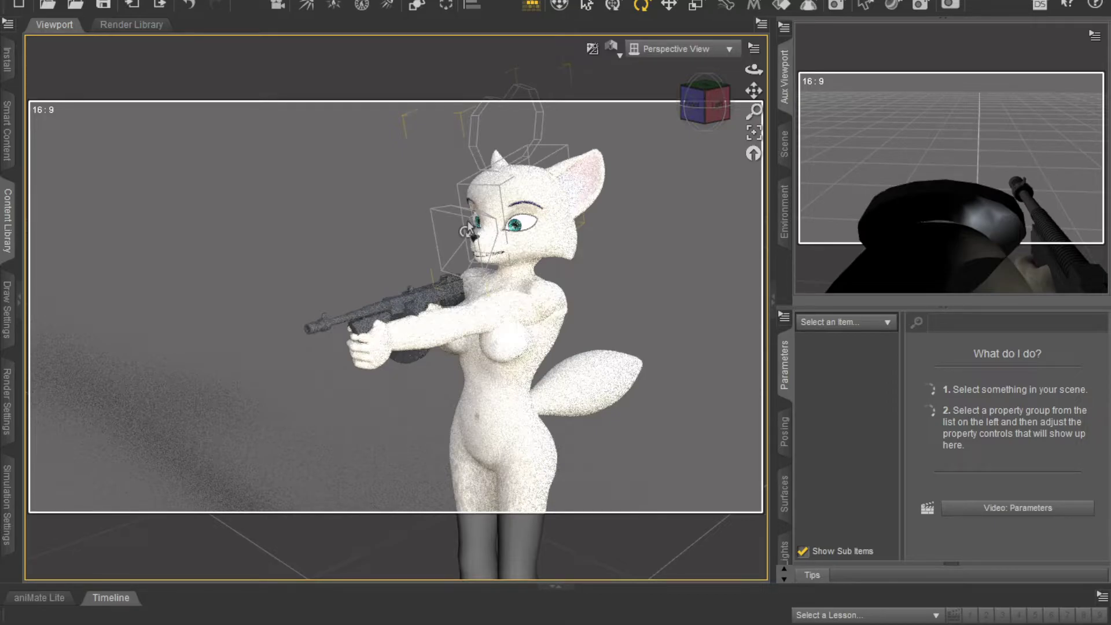
left_click(468, 231)
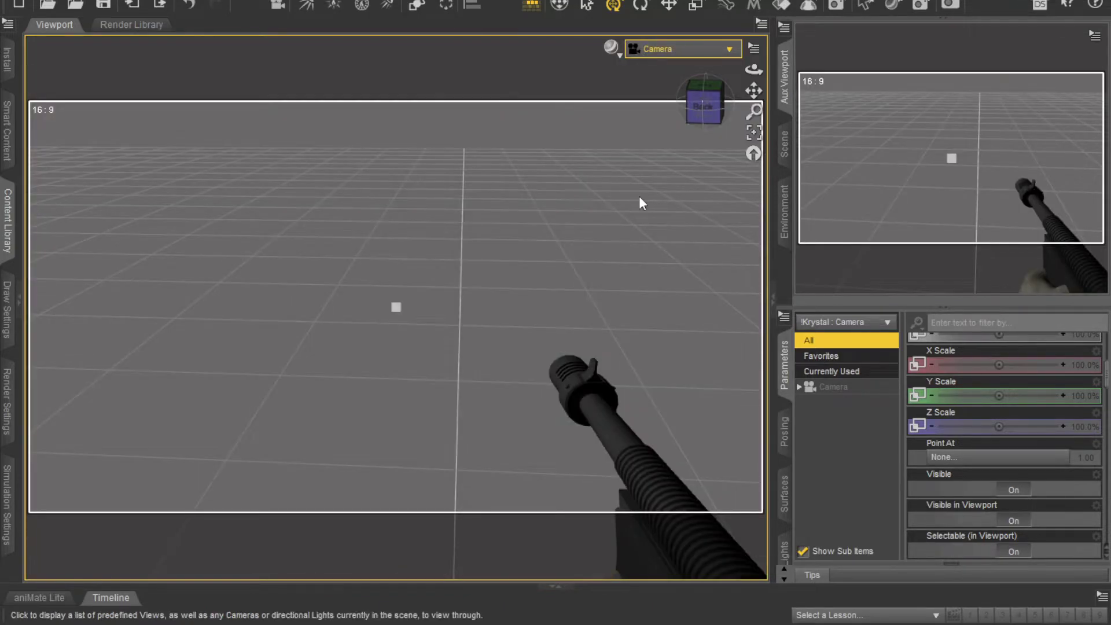
Switch the main viewport from the camera to Perspective View and inspect the camera's placement around the head
left_click(654, 48)
left_click(648, 62)
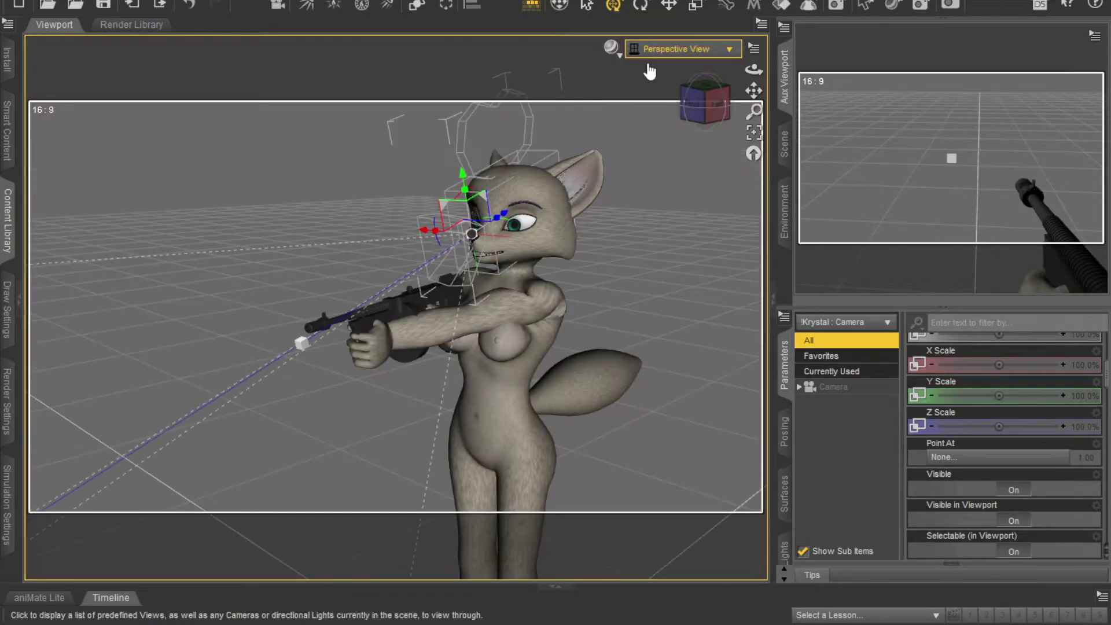
mouse_move(705, 105)
left_mouse_down()
mouse_move(647, 106)
mouse_move(716, 104)
mouse_move(605, 116)
mouse_move(616, 150)
mouse_move(631, 153)
mouse_move(653, 119)
mouse_move(681, 107)
mouse_move(644, 108)
mouse_move(801, 119)
mouse_move(707, 111)
left_mouse_up()
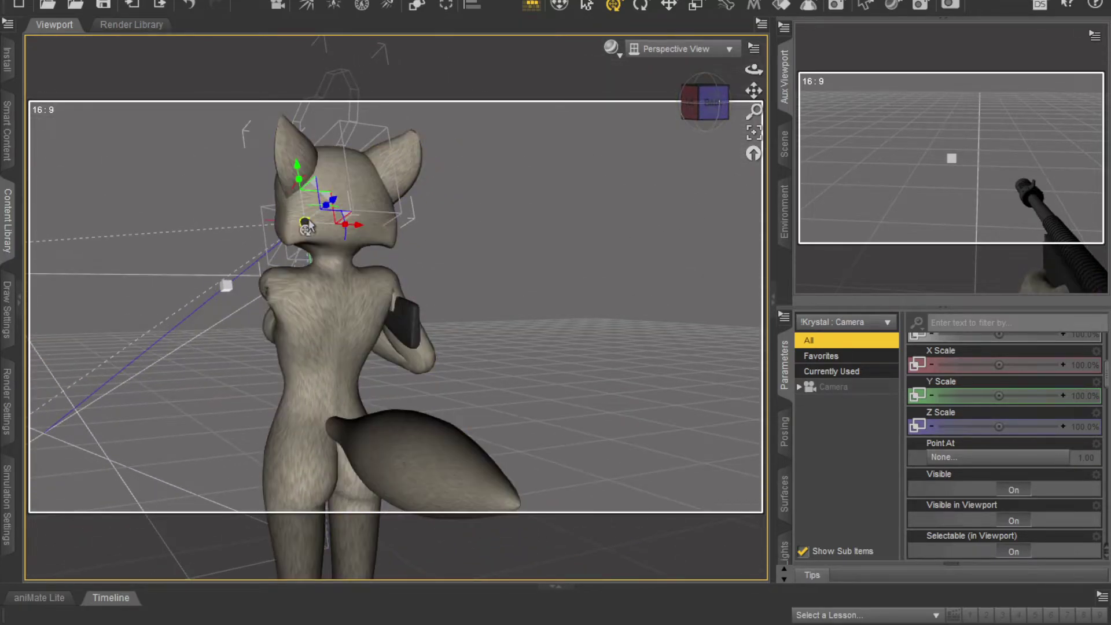
left_click_drag(607, 234, 628, 205)
Hide the head, Left Eye, Left Ear and Right Eye bones of the character in the scene hierarchy
left_click(463, 196)
left_click(785, 151)
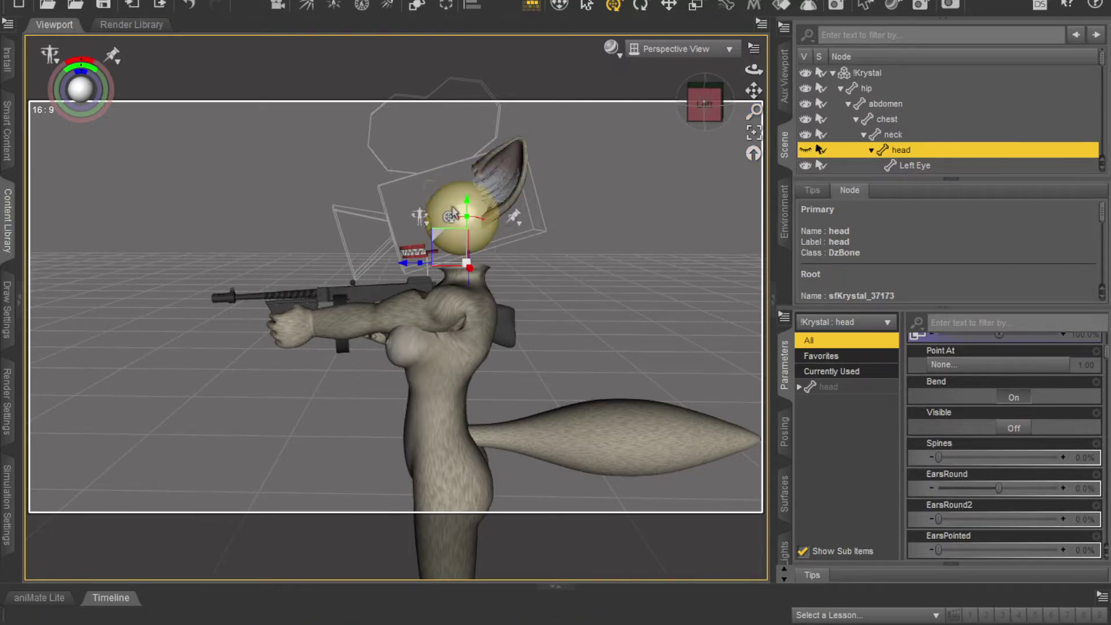
left_click(806, 150)
left_click(804, 165)
left_click(805, 166)
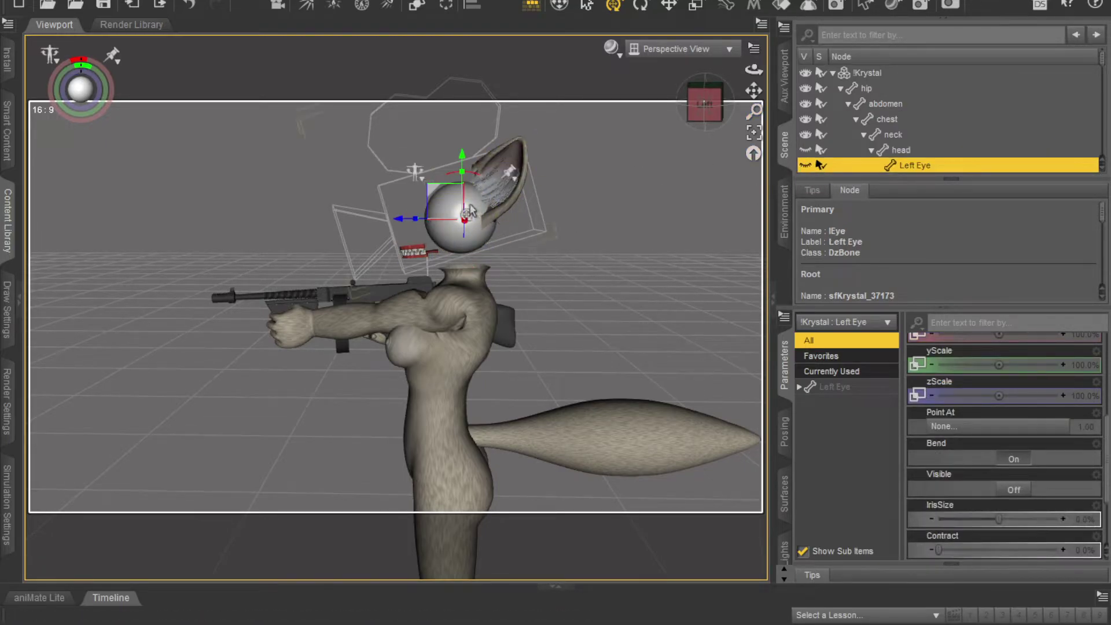
left_click(508, 165)
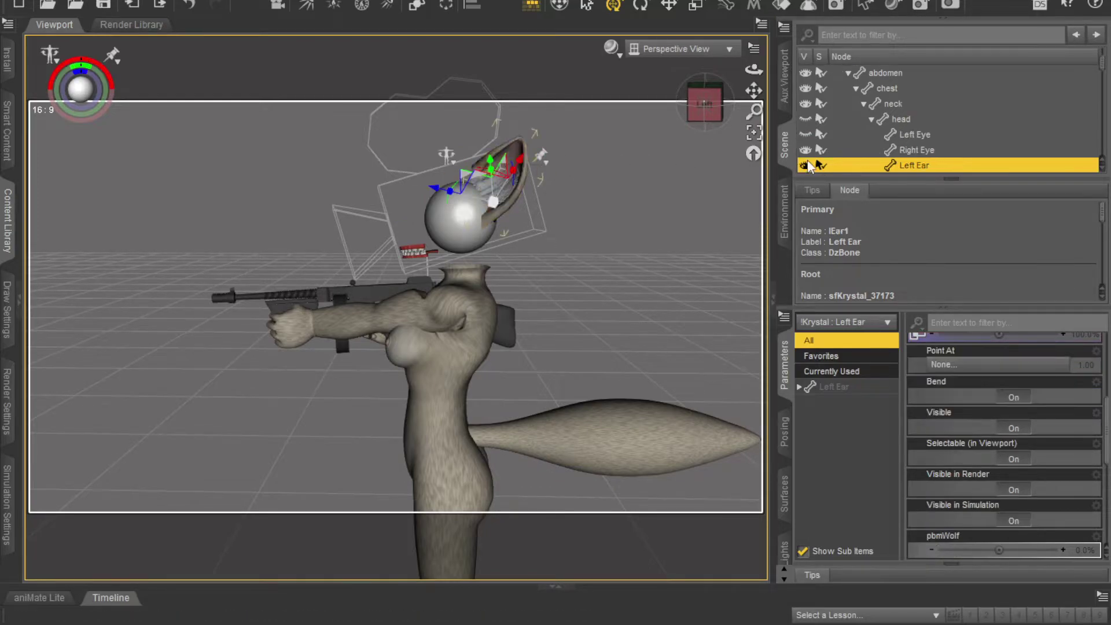
left_click(805, 165)
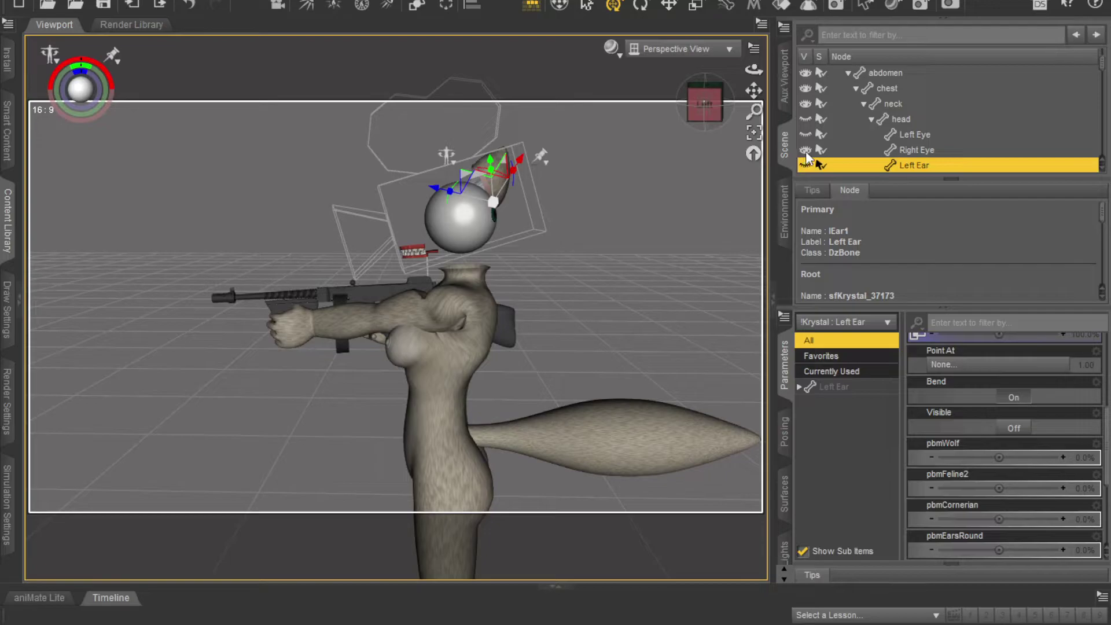
left_click(805, 150)
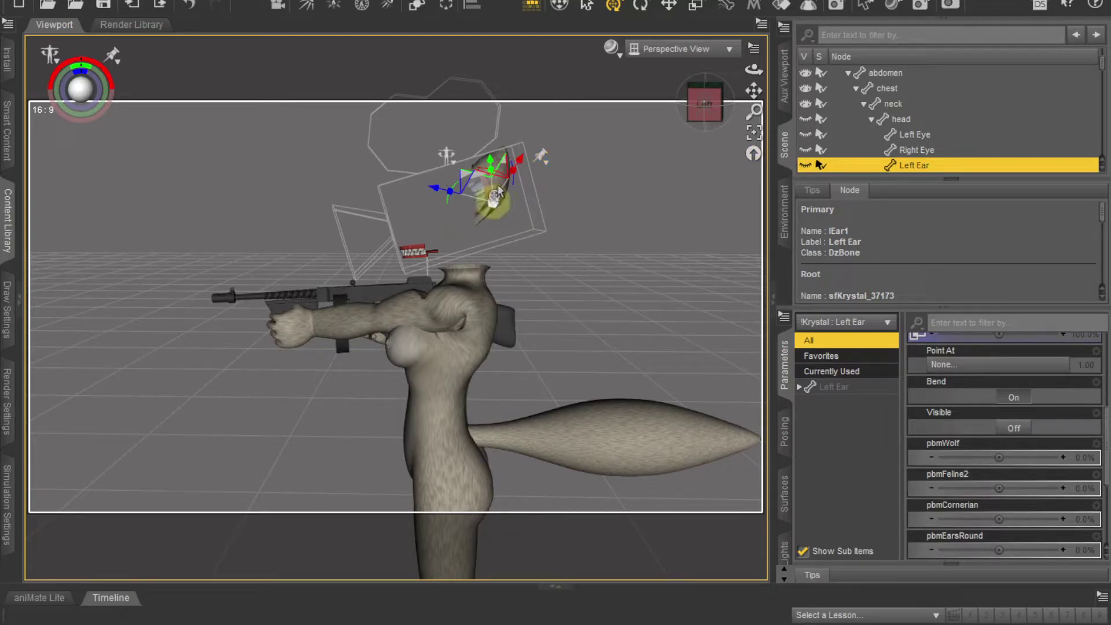
Orbit behind the character, select the Right Ear bone and hide it
left_click(496, 191)
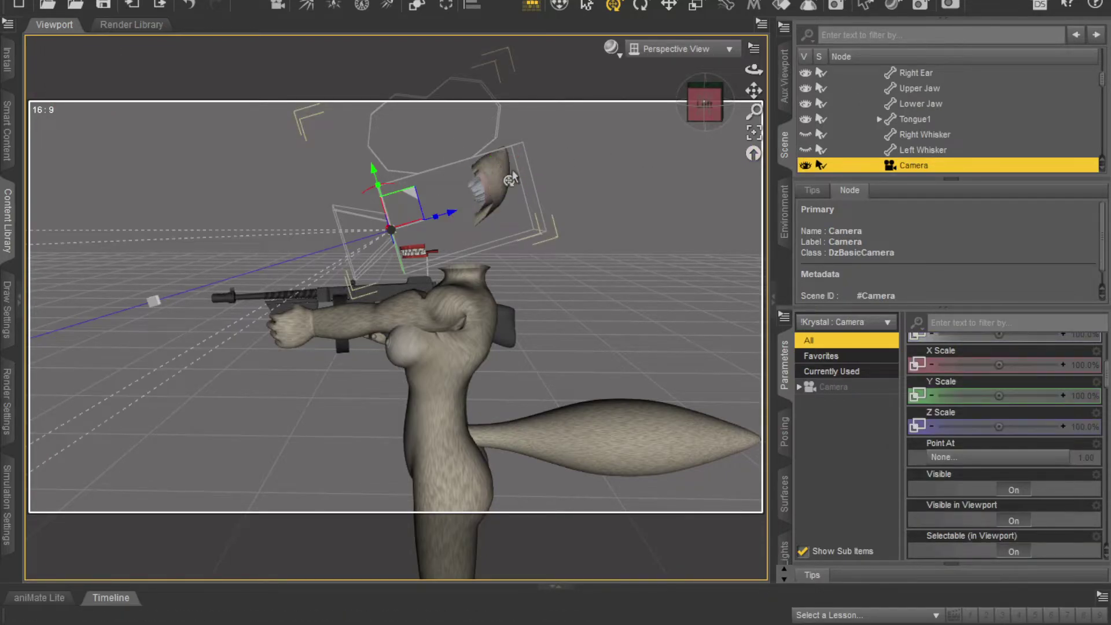
left_click_drag(690, 92, 490, 176)
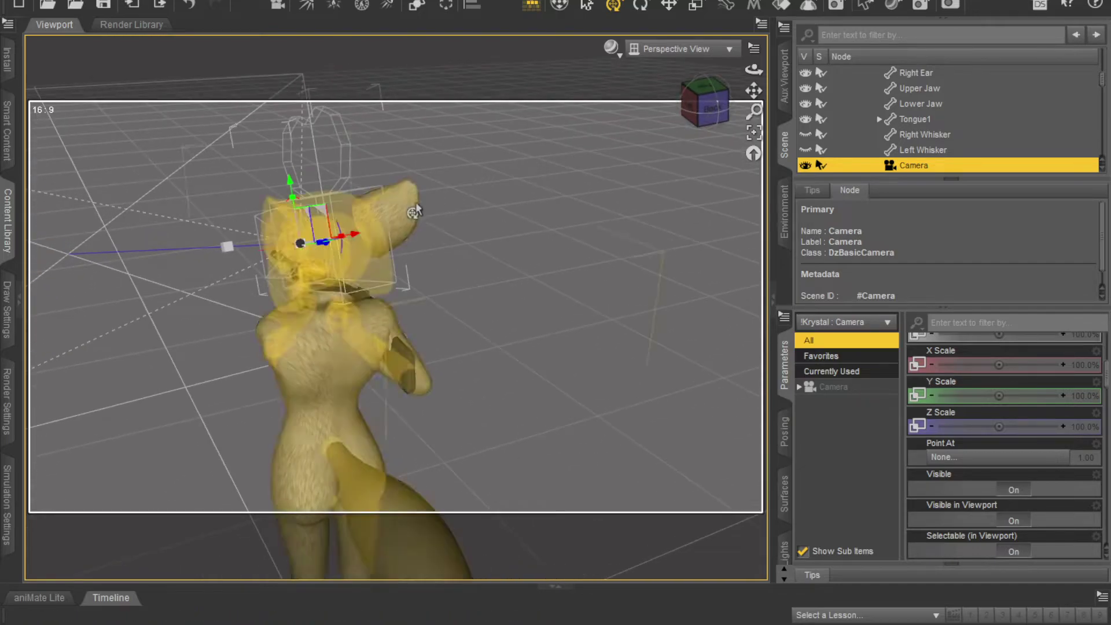
left_click(415, 212)
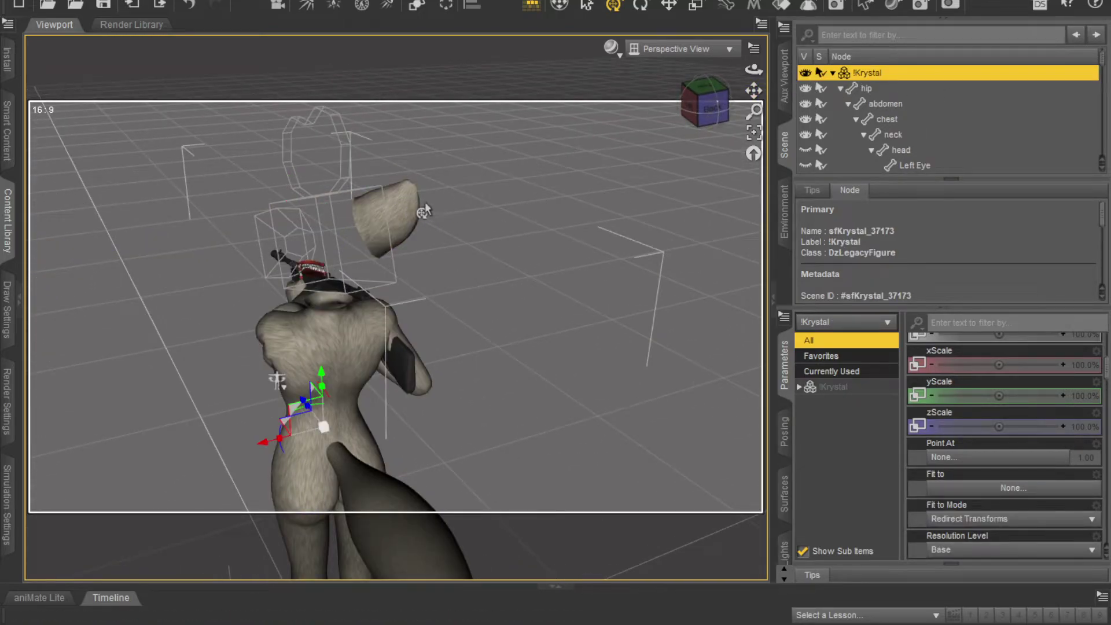
left_click(426, 210)
left_click(805, 166)
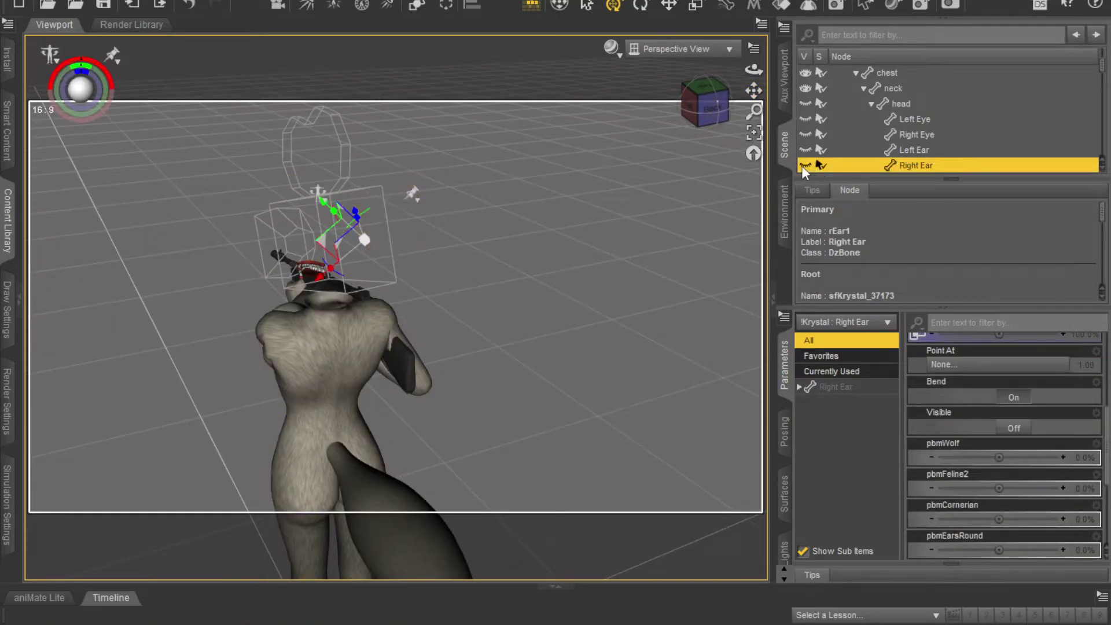
Create a second camera, Camera (2), and bring its placement relative to the character into view
left_click(690, 107)
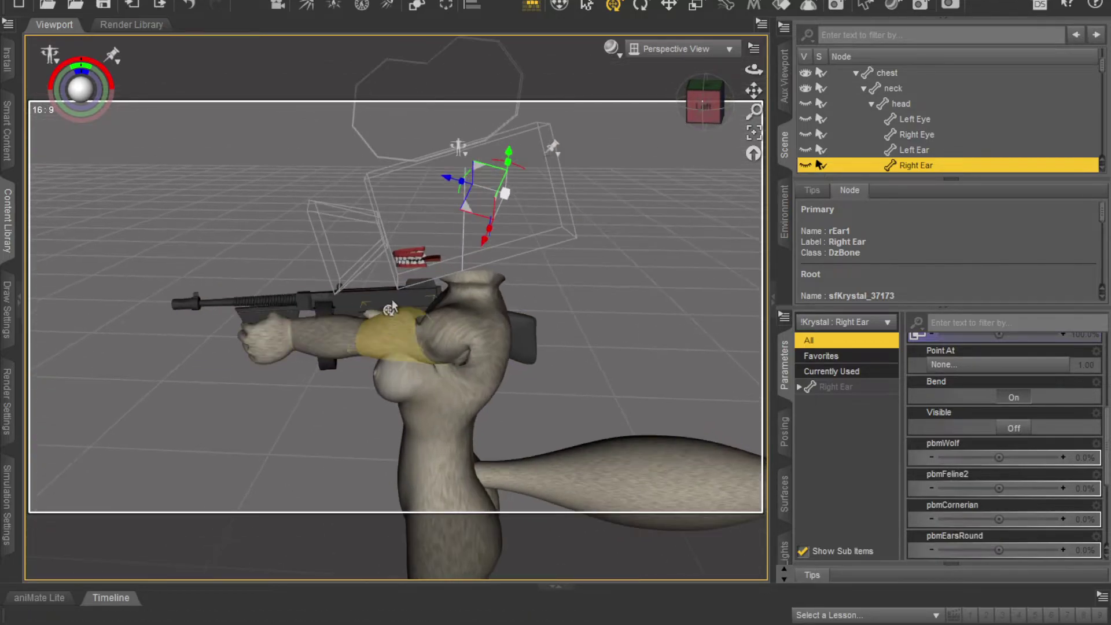
left_click(412, 255)
scroll(411, 255, "up", 3)
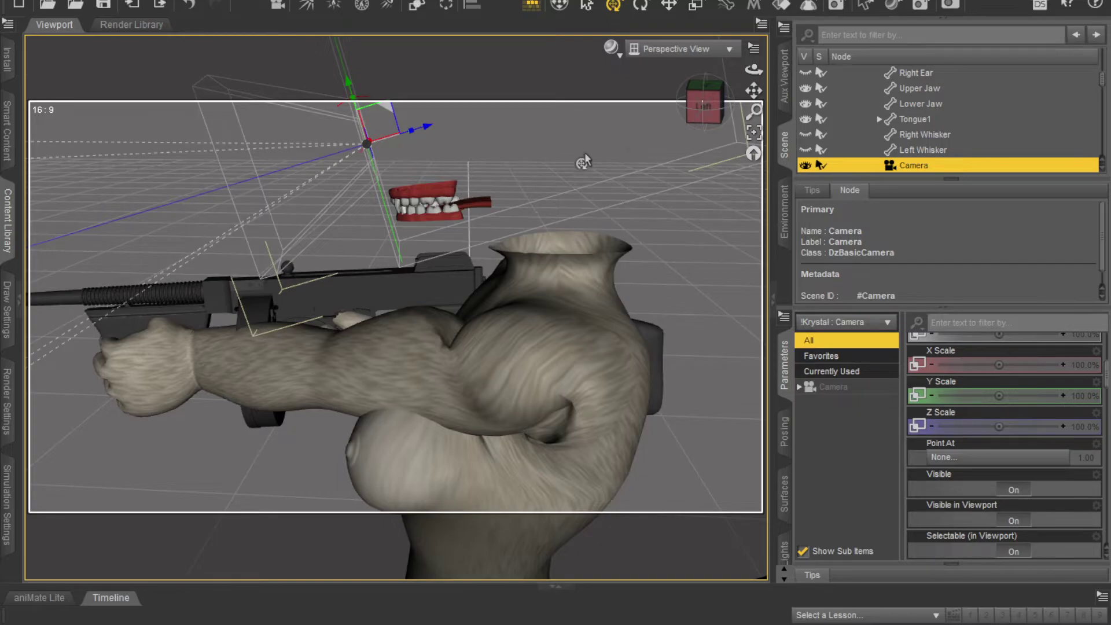
scroll(553, 197, "down", 3)
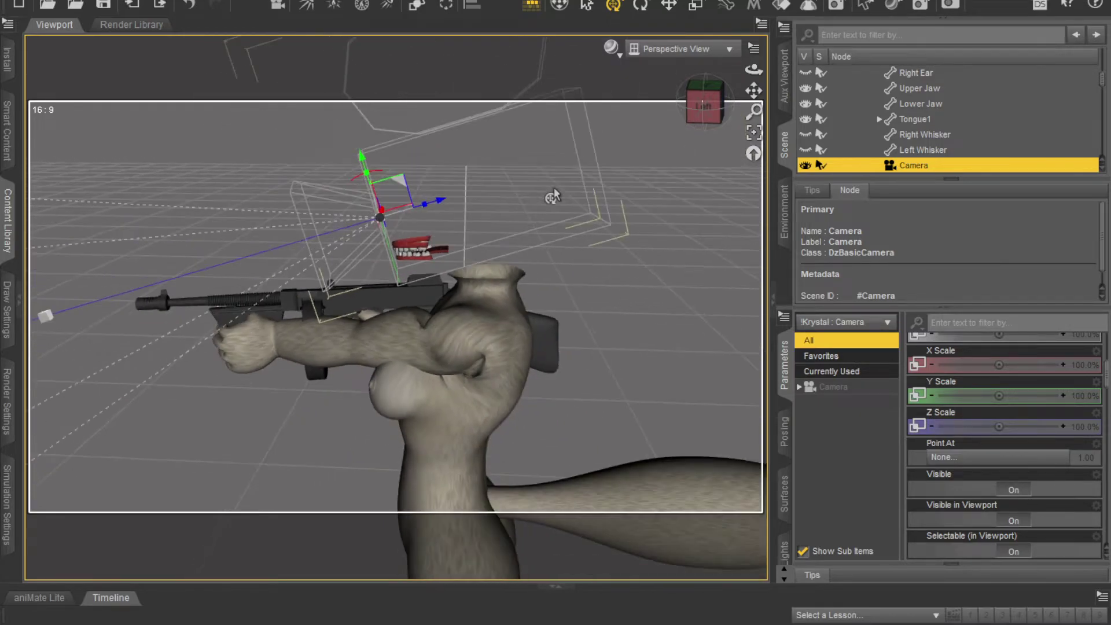
scroll(553, 197, "down", 2)
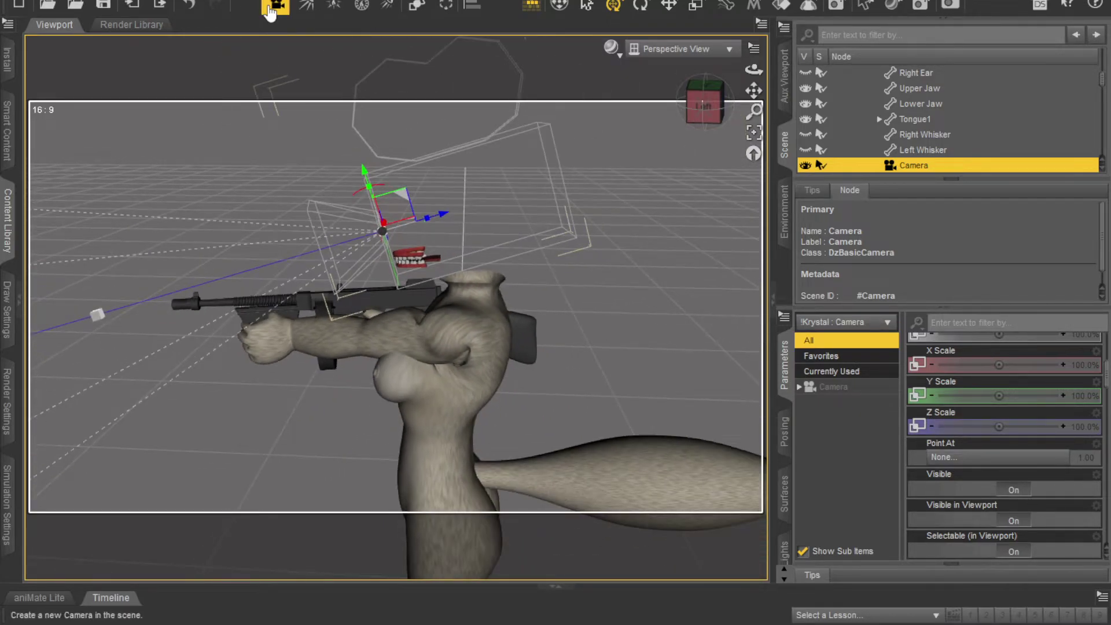
left_click(564, 339)
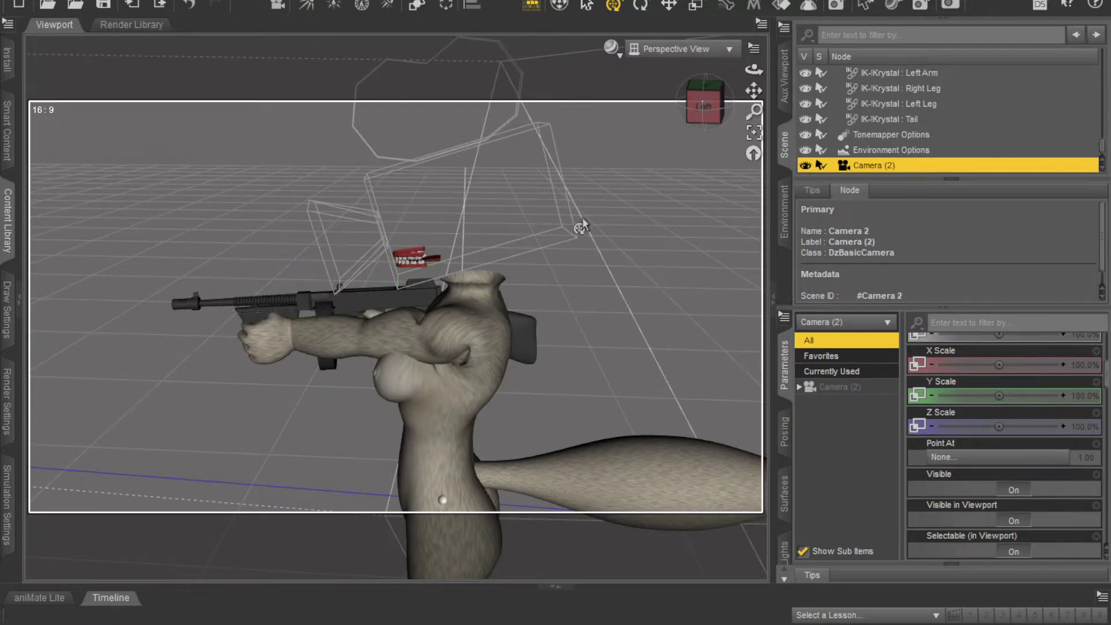
scroll(581, 224, "down", 5)
scroll(582, 223, "down", 5)
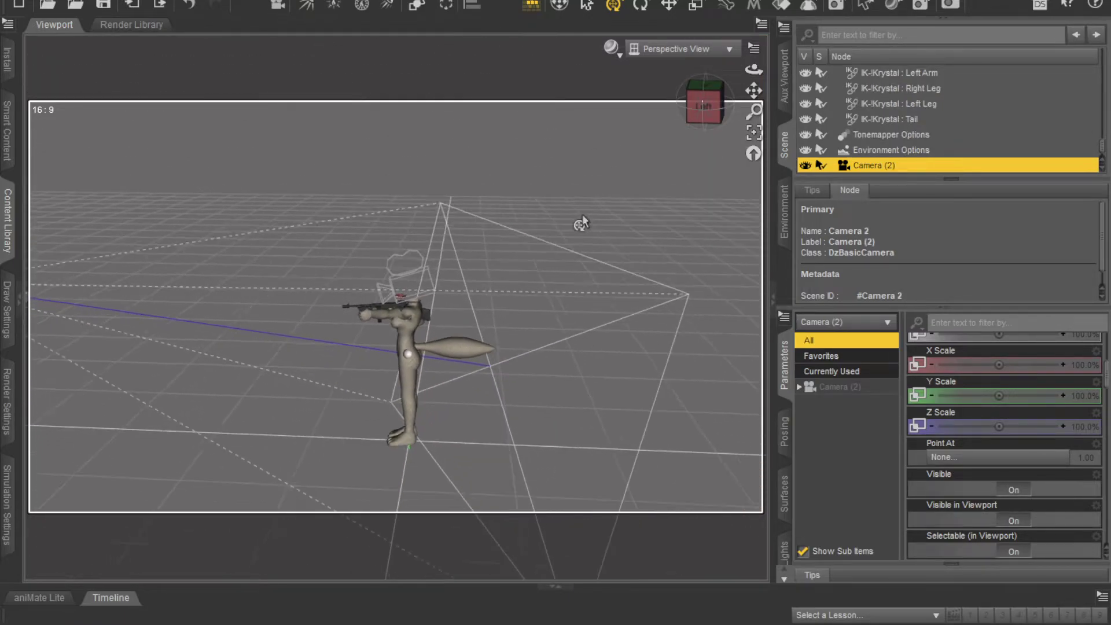
scroll(38, 293, "down", 1)
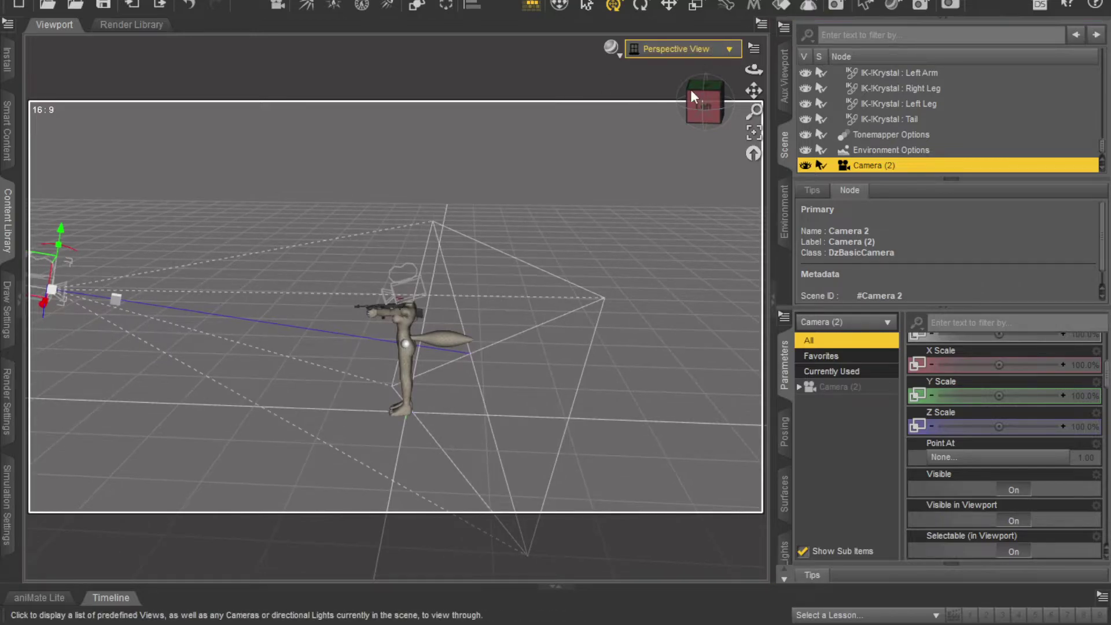
Look through Camera (2) and move it to the character's missing head, aiming forward along the Tommy gun
left_click(618, 247)
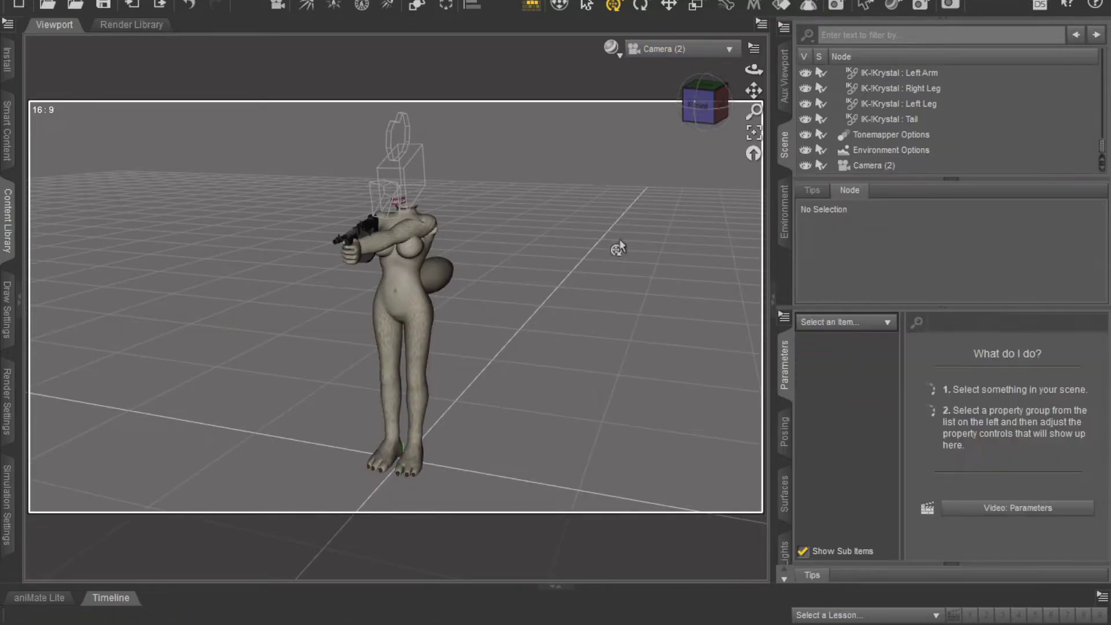
left_click_drag(753, 90, 751, 84)
right_click_drag(750, 83, 747, 93)
left_click_drag(705, 104, 633, 203)
scroll(708, 115, "up", 5)
left_click_drag(654, 119, 608, 119)
scroll(697, 119, "up", 3)
left_click_drag(718, 116, 693, 115)
scroll(693, 114, "down", 3)
left_click(695, 120)
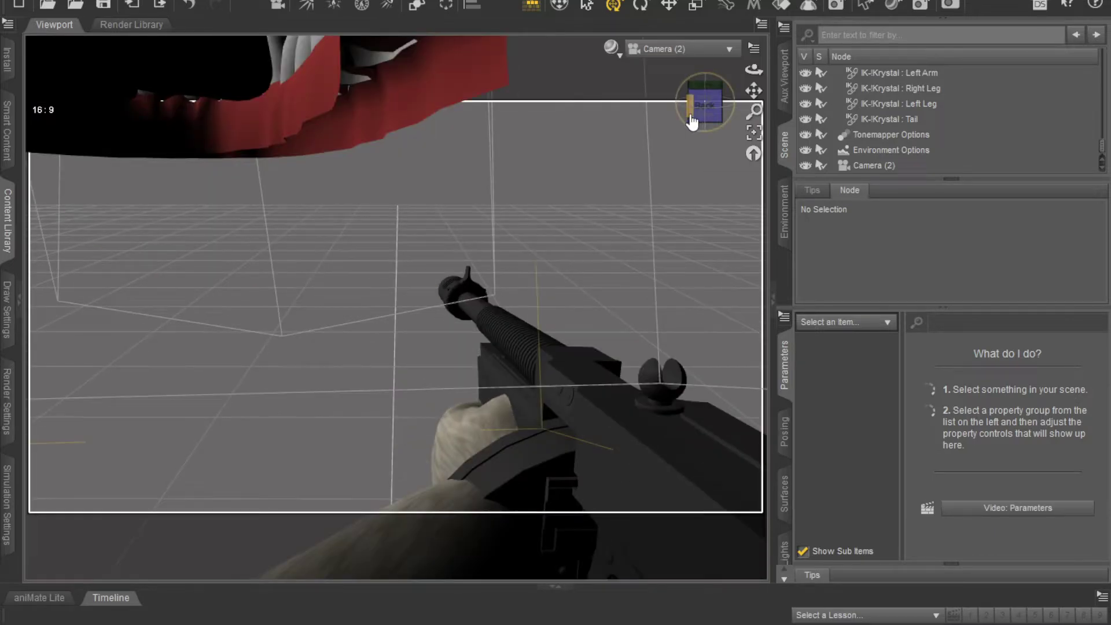
left_click_drag(754, 90, 704, 104)
scroll(751, 90, "up", 2)
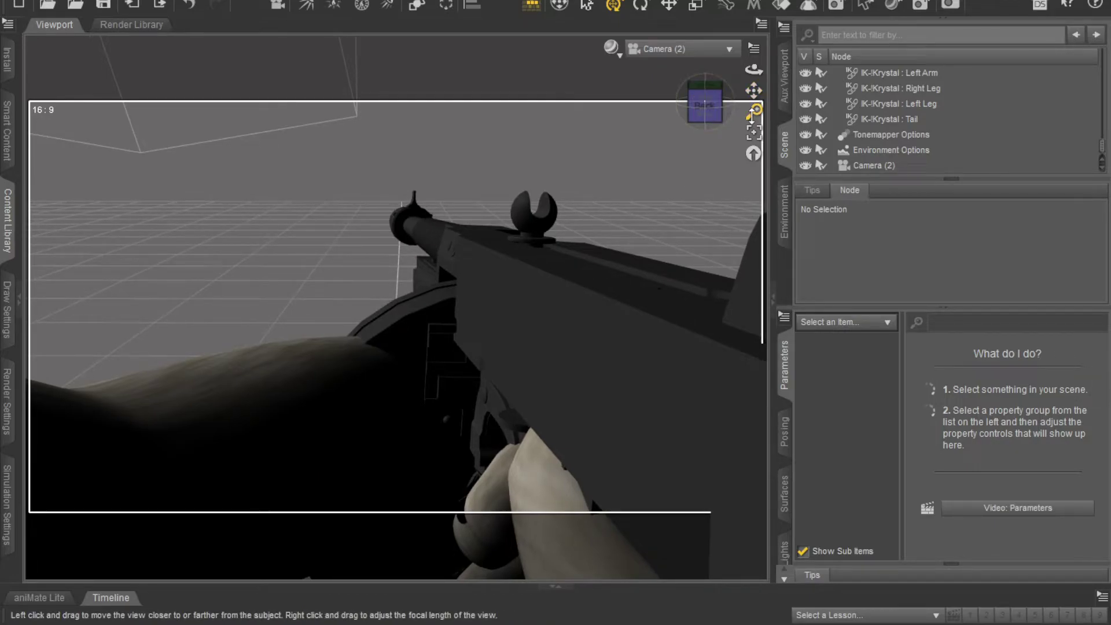
Switch the main viewport to Perspective View, inspect the cameras around the neck, and show the Aux Viewport
left_click(697, 55)
left_click(694, 68)
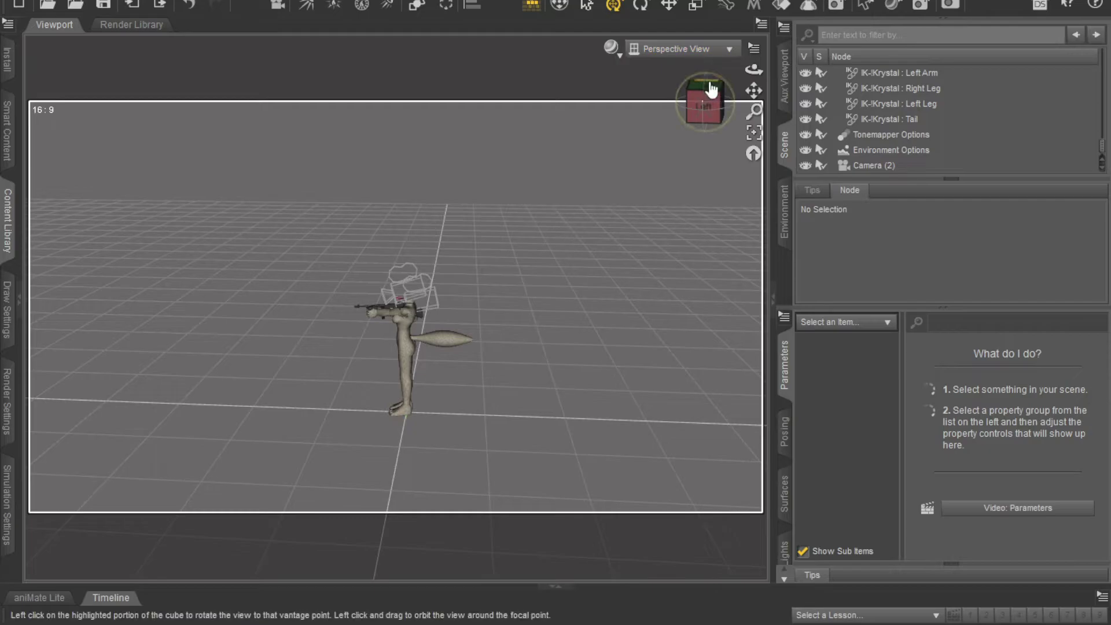
scroll(504, 179, "up", 10)
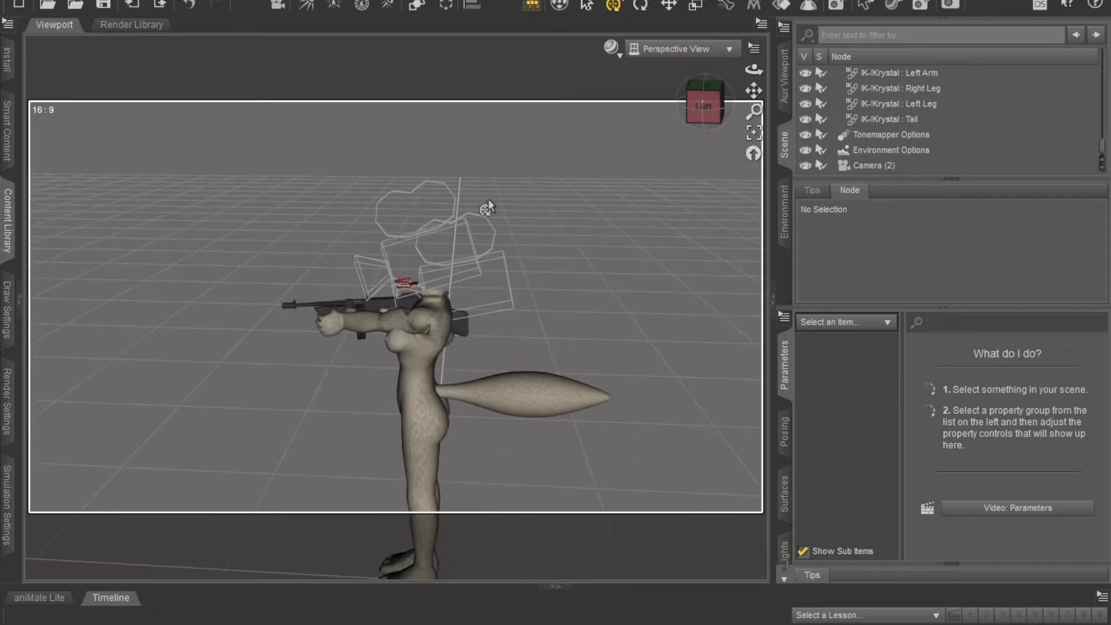
scroll(488, 204, "up", 5)
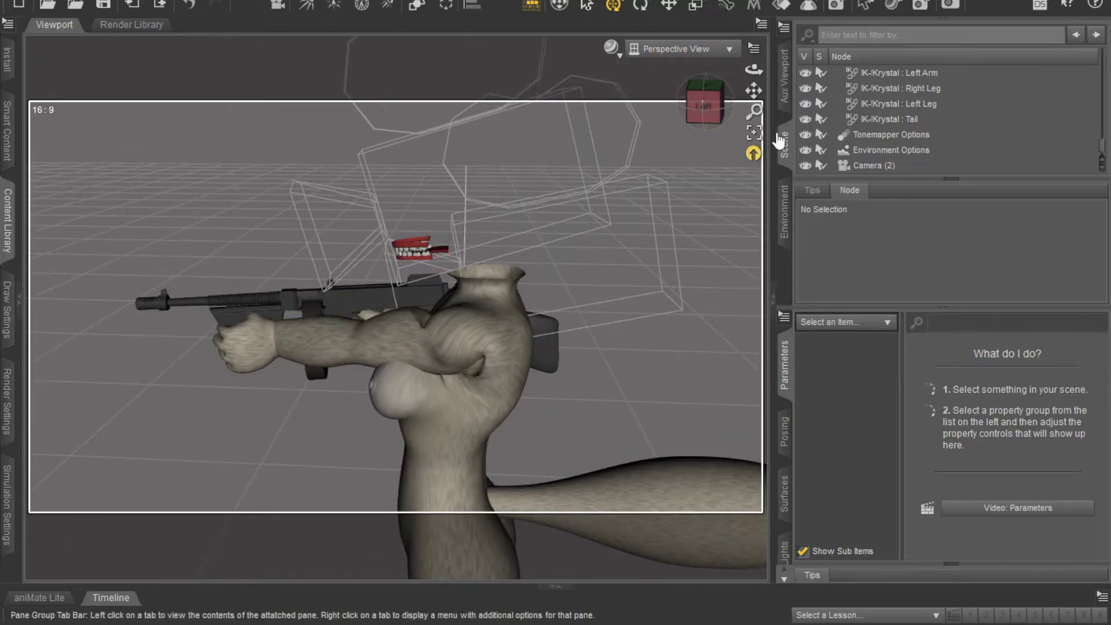
left_click(784, 81)
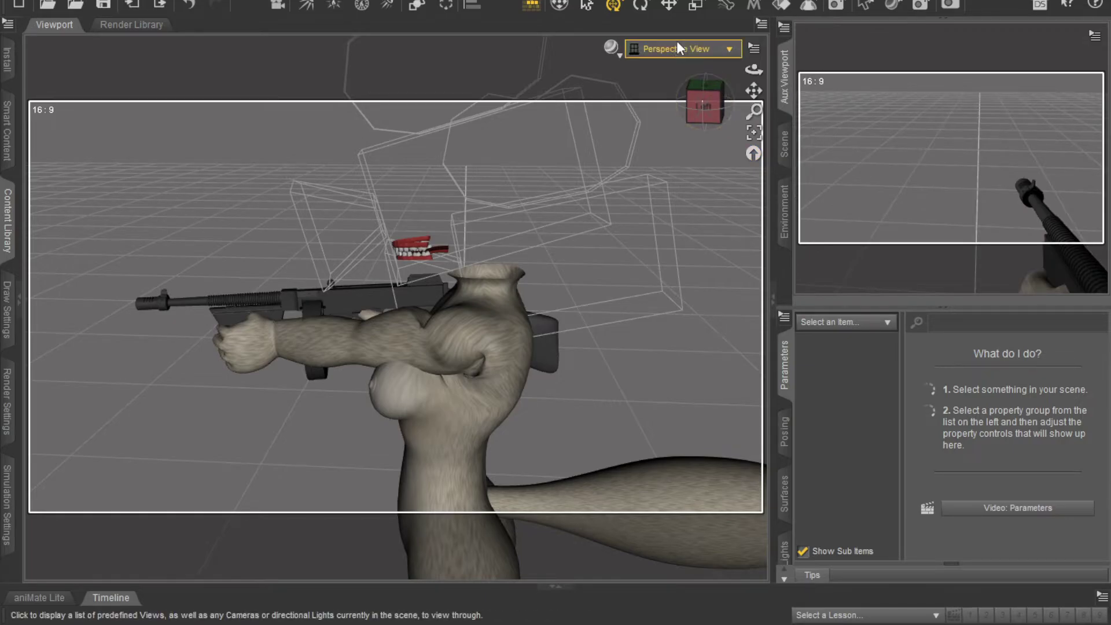
Preview the headless character in the Iray draw style, and return the viewport to textured shading
left_click(585, 130)
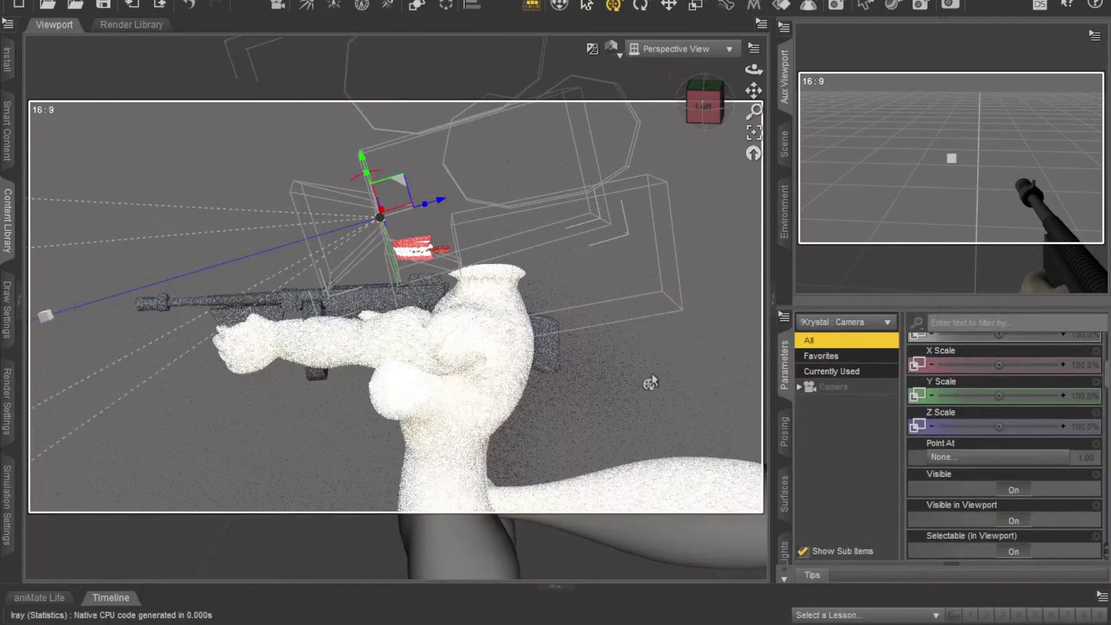
left_click(707, 379)
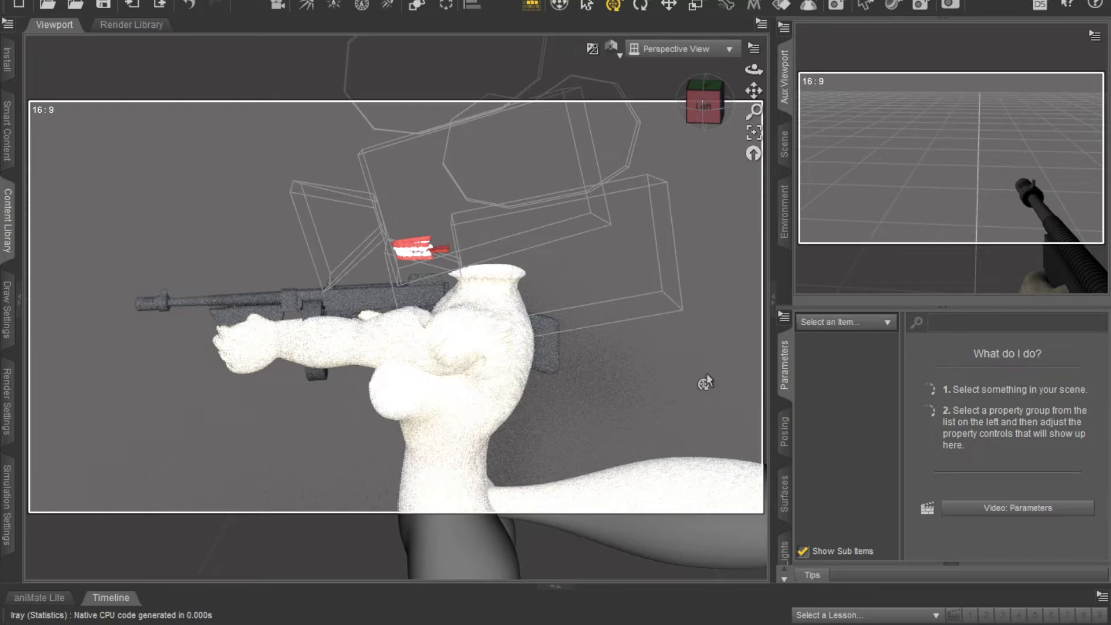
left_click(676, 194)
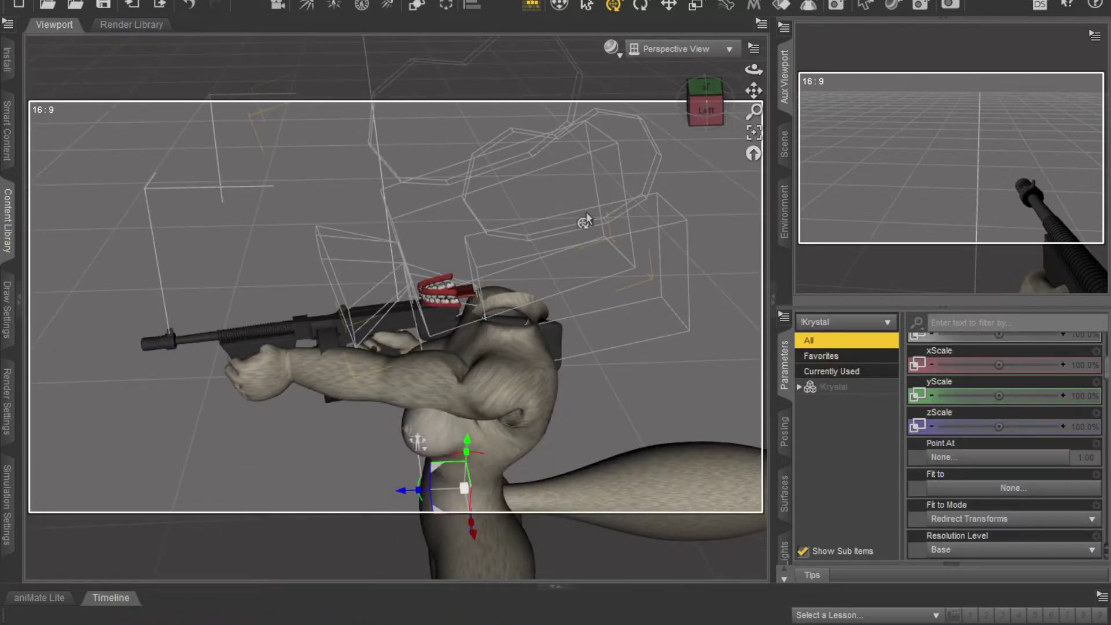
Rotate the character's left collar to swing the extended left arm away from the gun
mouse_move(706, 108)
left_mouse_down()
mouse_move(738, 132)
mouse_move(737, 120)
mouse_move(715, 126)
left_mouse_up()
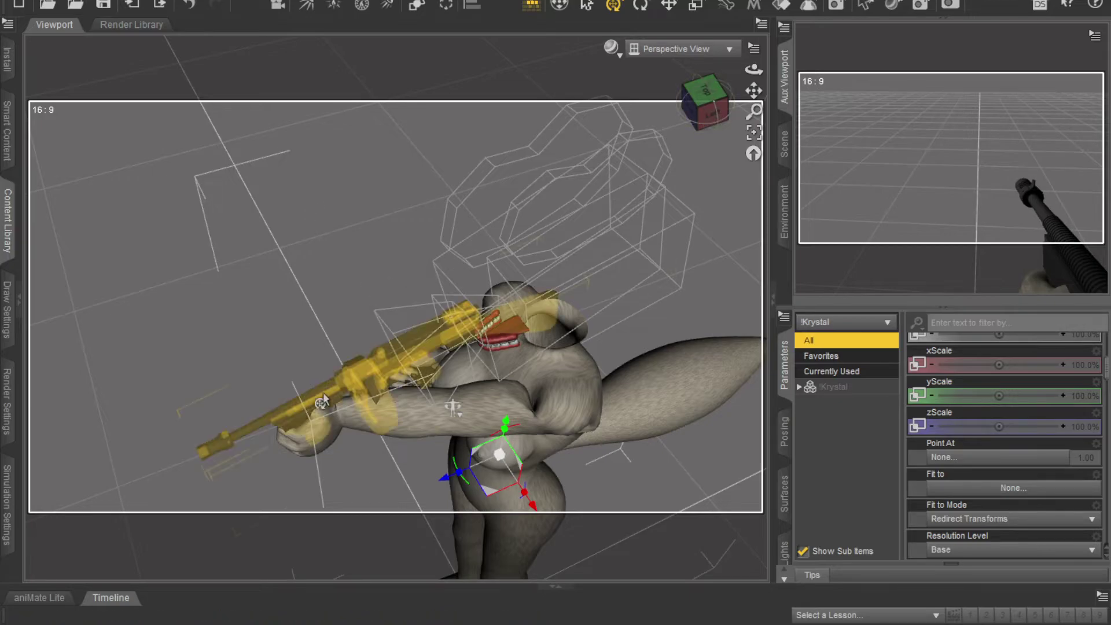
left_click(371, 426)
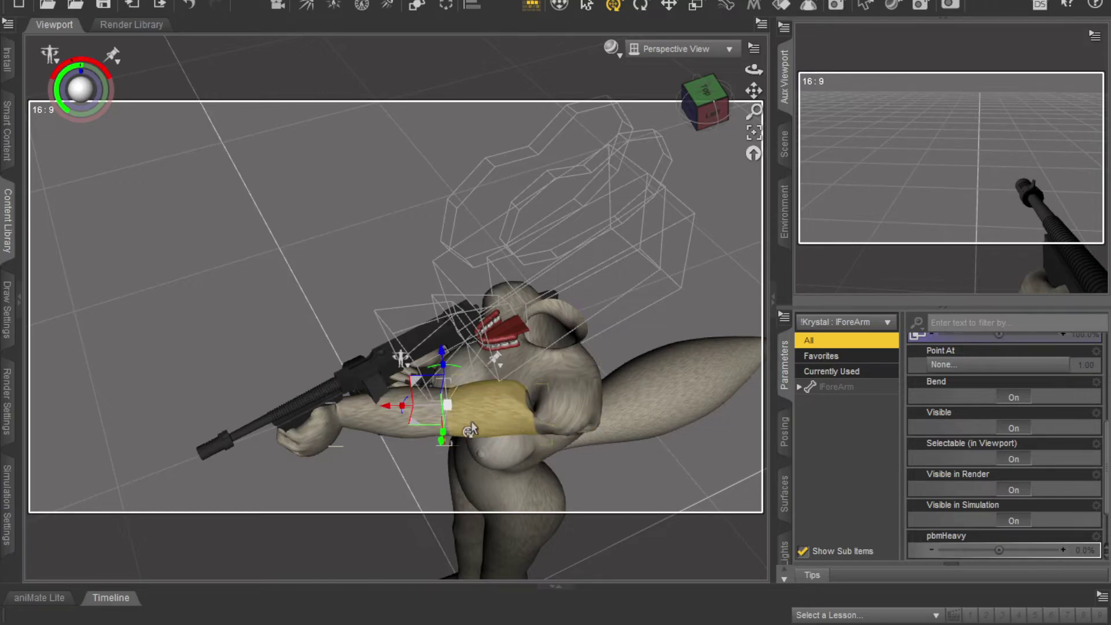
left_click(564, 394)
key("alt+shift+r")
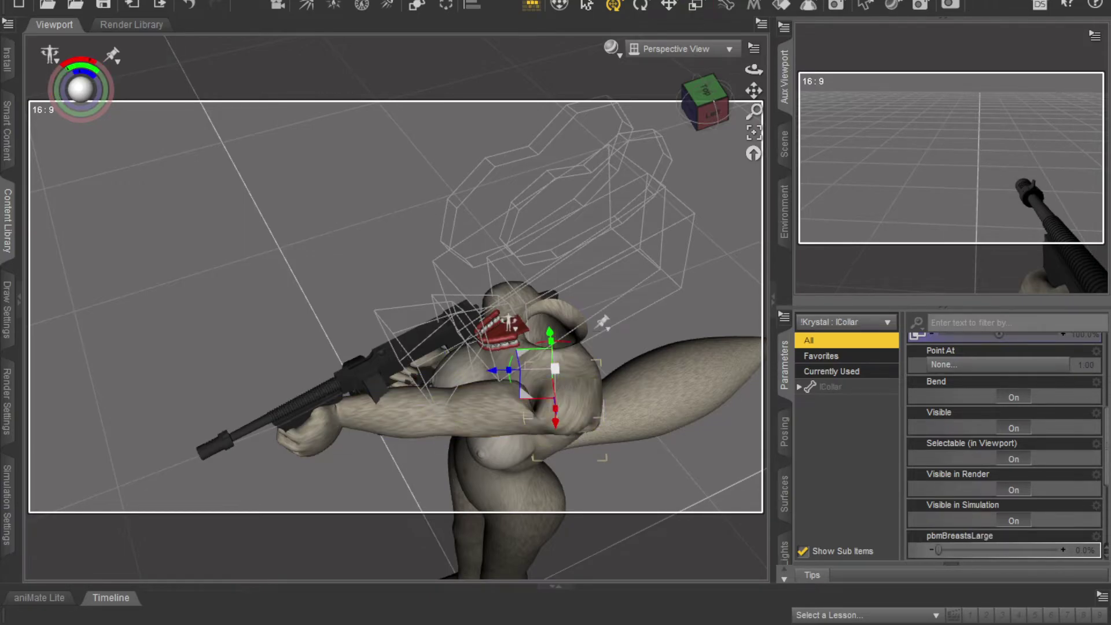
left_click_drag(547, 419, 553, 418)
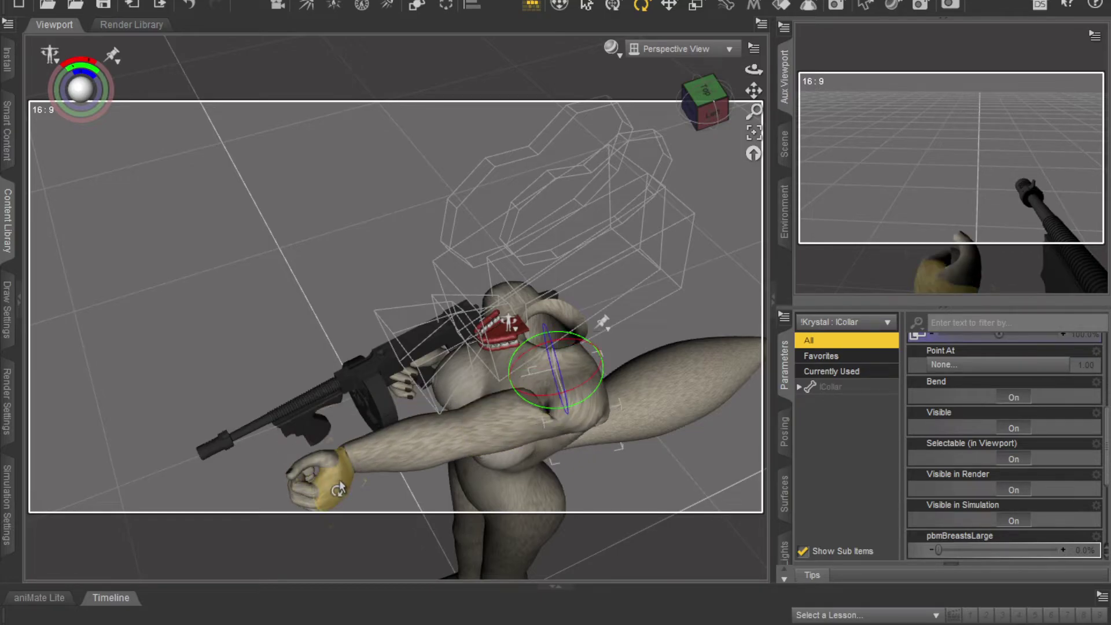
Rotate the left hand at the wrist to turn it back towards the Tommy gun
left_click(315, 472)
mouse_move(388, 483)
left_mouse_down()
mouse_move(369, 497)
mouse_move(384, 491)
left_mouse_up()
left_click_drag(717, 116, 753, 87)
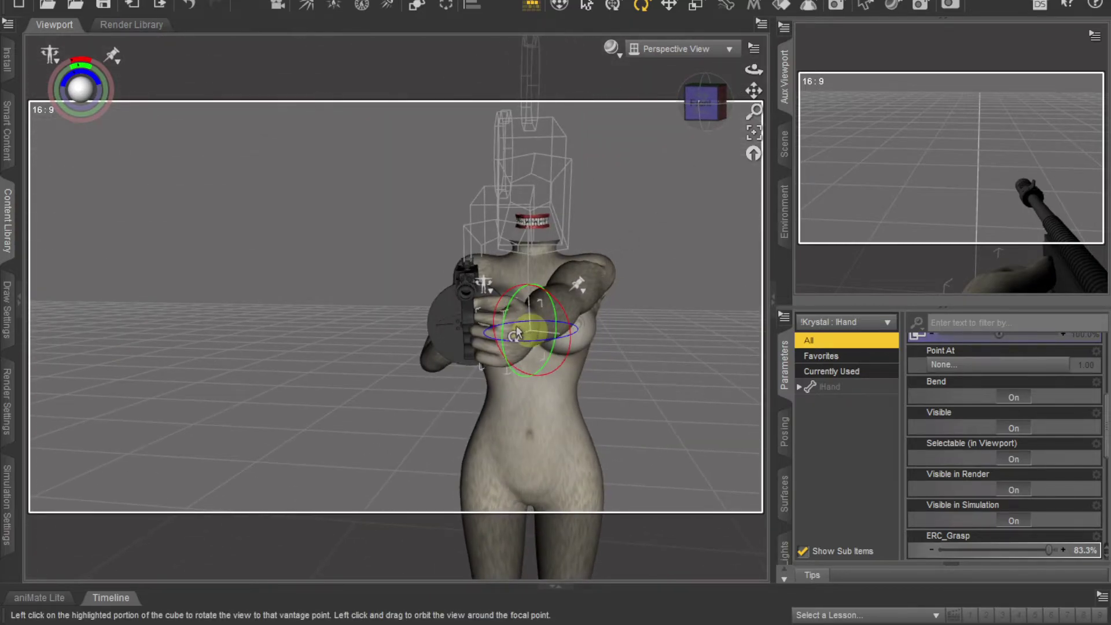
mouse_move(515, 323)
left_mouse_down()
mouse_move(495, 311)
mouse_move(511, 315)
left_mouse_up()
View the pose from above and rotate the left collar again to adjust the arm's reach to the gun
left_click_drag(716, 104, 704, 137)
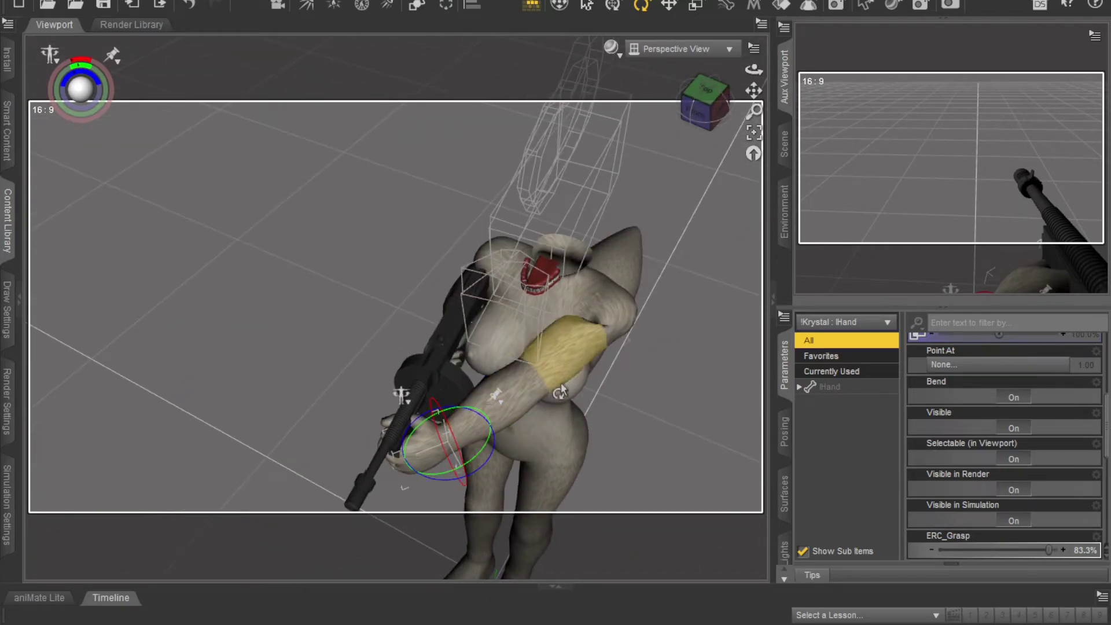
left_click(616, 340)
left_click_drag(576, 336, 541, 382)
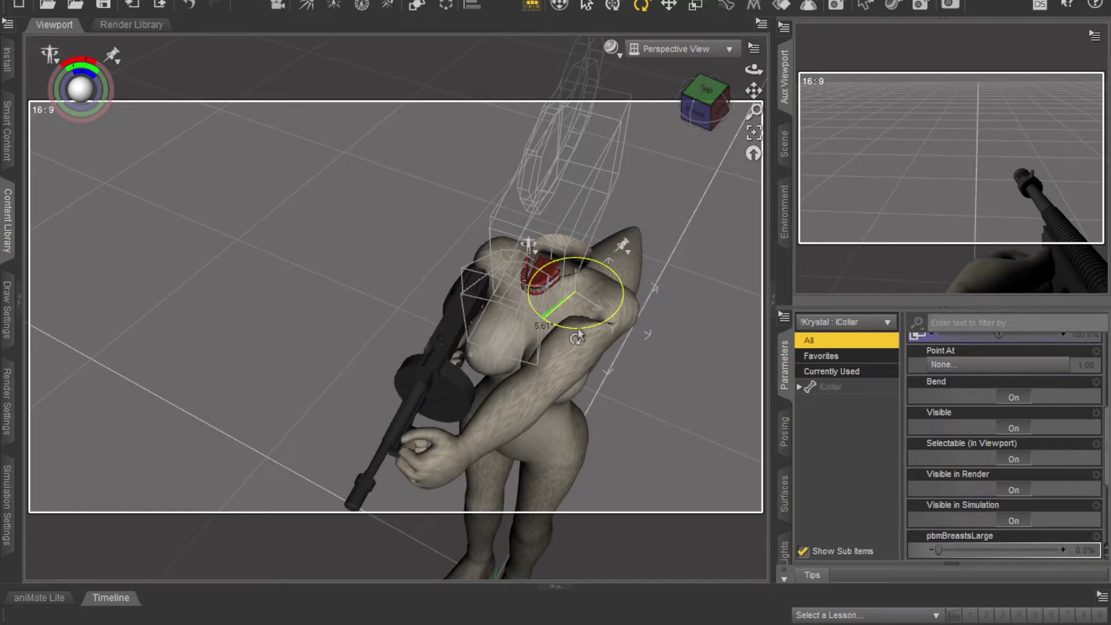
Refine the left hand's rotation around the gun's foregrip and check the grip from the front
left_click(438, 476)
left_click_drag(480, 489, 489, 482)
mouse_move(439, 449)
left_mouse_down()
mouse_move(427, 439)
mouse_move(429, 450)
left_mouse_up()
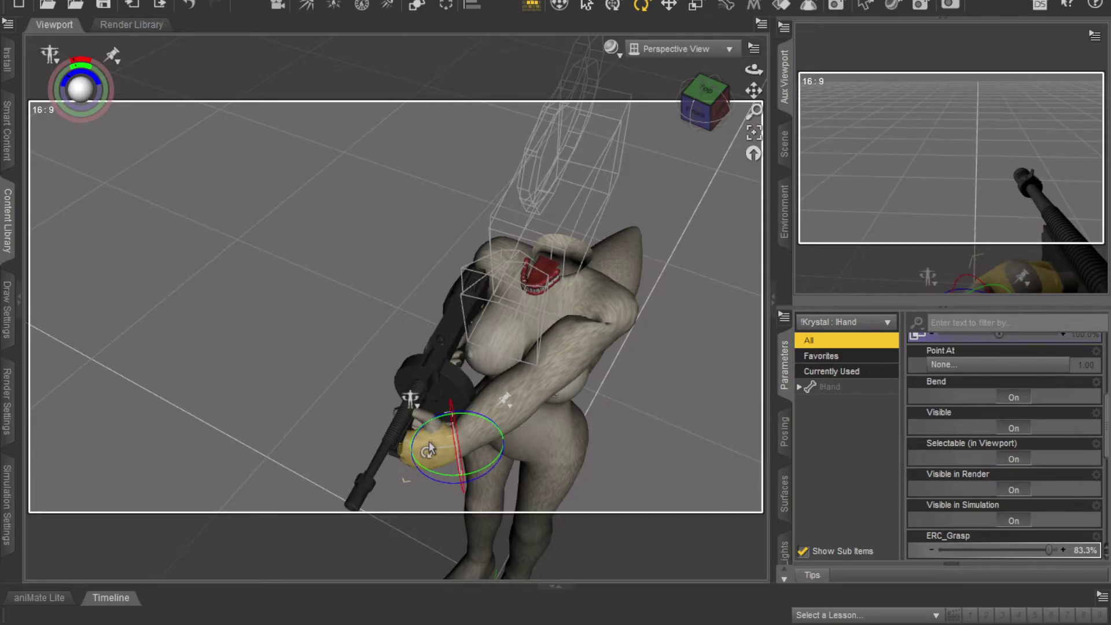
left_click_drag(719, 94, 763, 69)
left_click(718, 104)
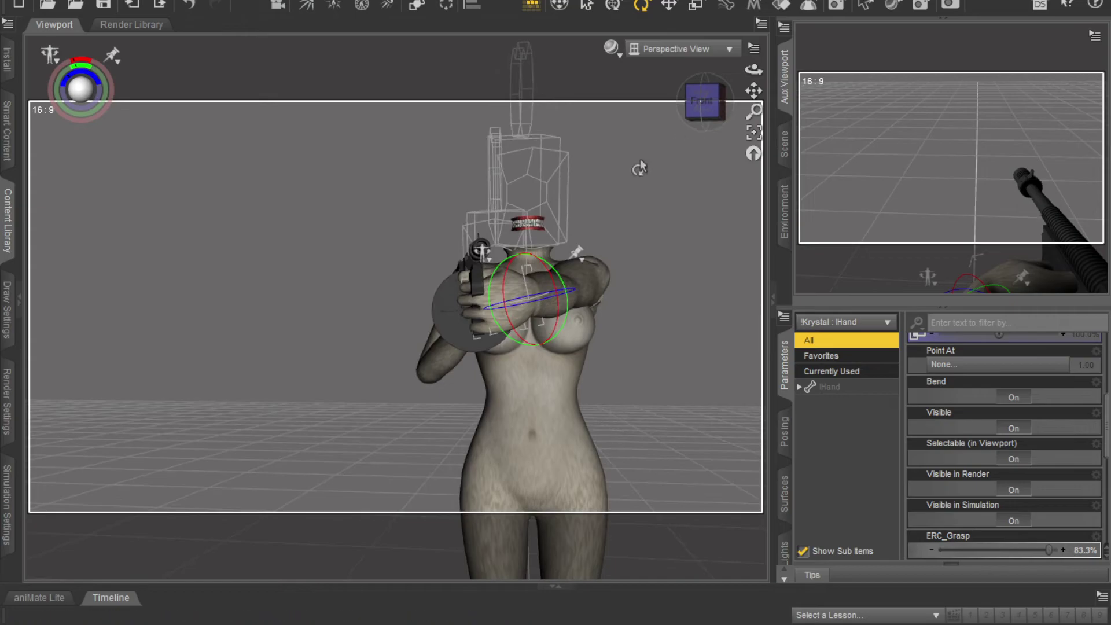
Lower the left hand slightly on the gun's foregrip and check the grip through Camera (2)
left_click_drag(508, 296, 506, 304)
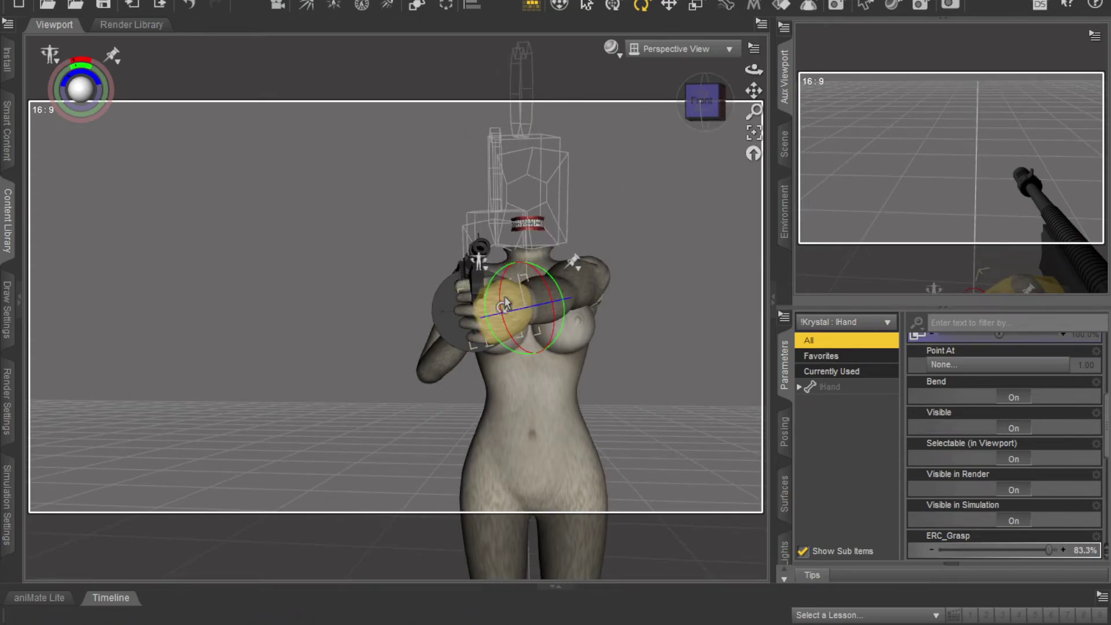
left_click_drag(702, 110, 675, 116)
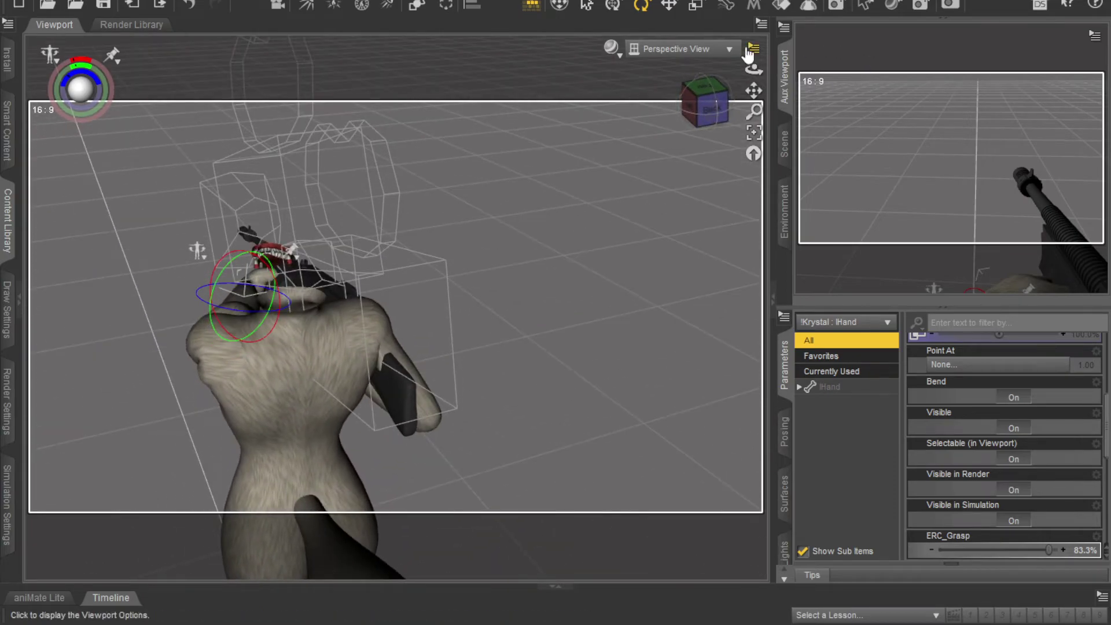
left_click(691, 188)
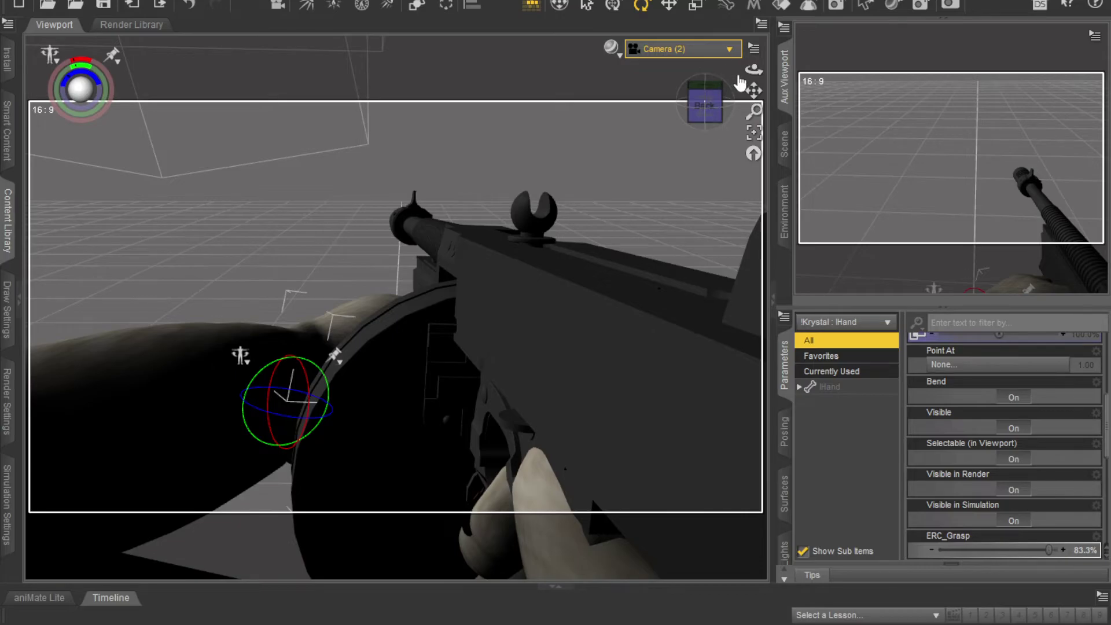
Show Camera (2) in the auxiliary viewport and return the main viewport to Perspective View
left_click(936, 129)
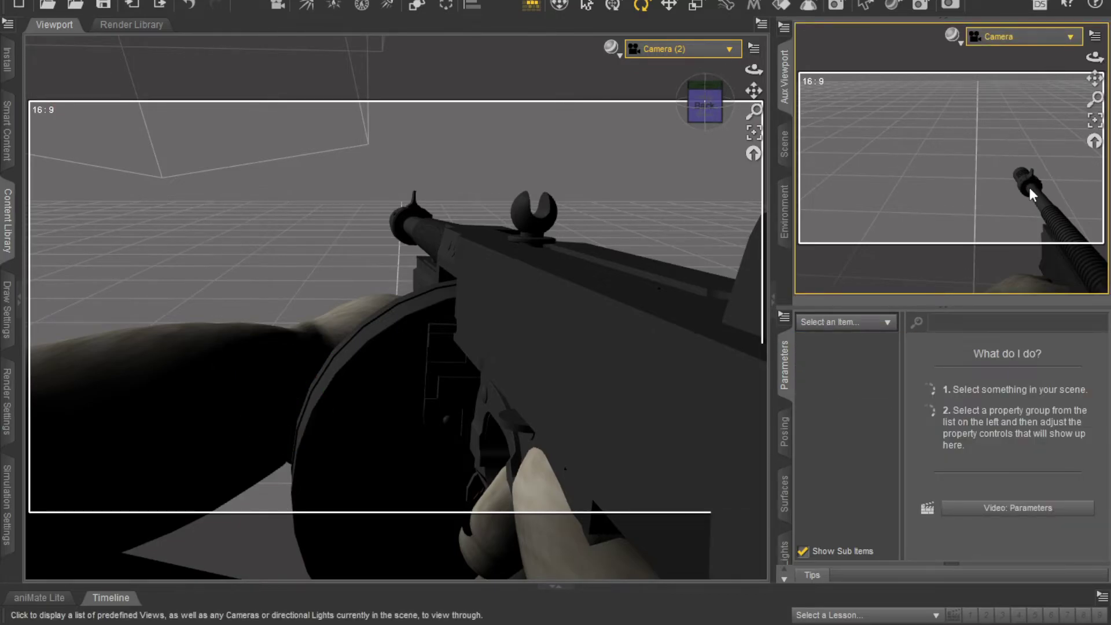
left_click(1030, 188)
left_click(676, 47)
left_click(678, 57)
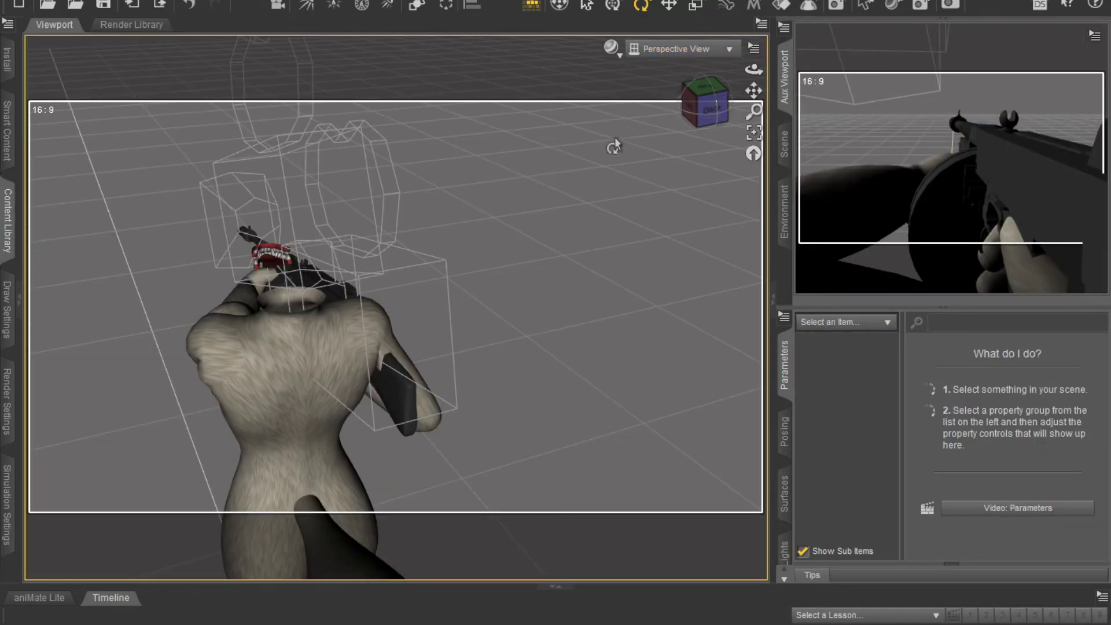
Hide the chest and neck body parts of the !Krystal figure
left_click_drag(711, 109, 530, 322)
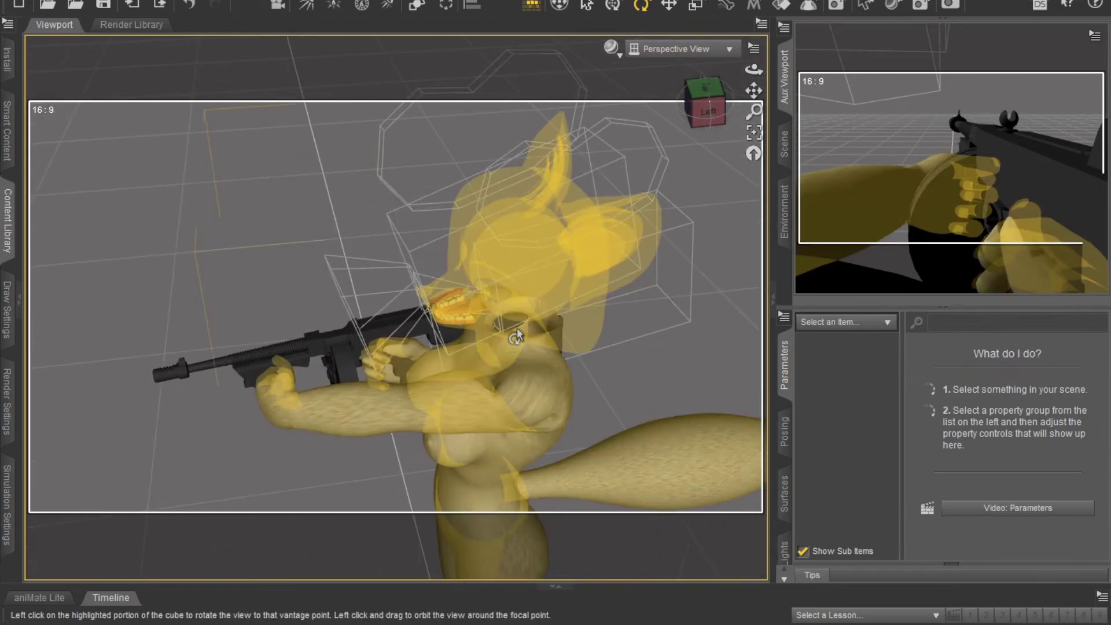
left_click(481, 359)
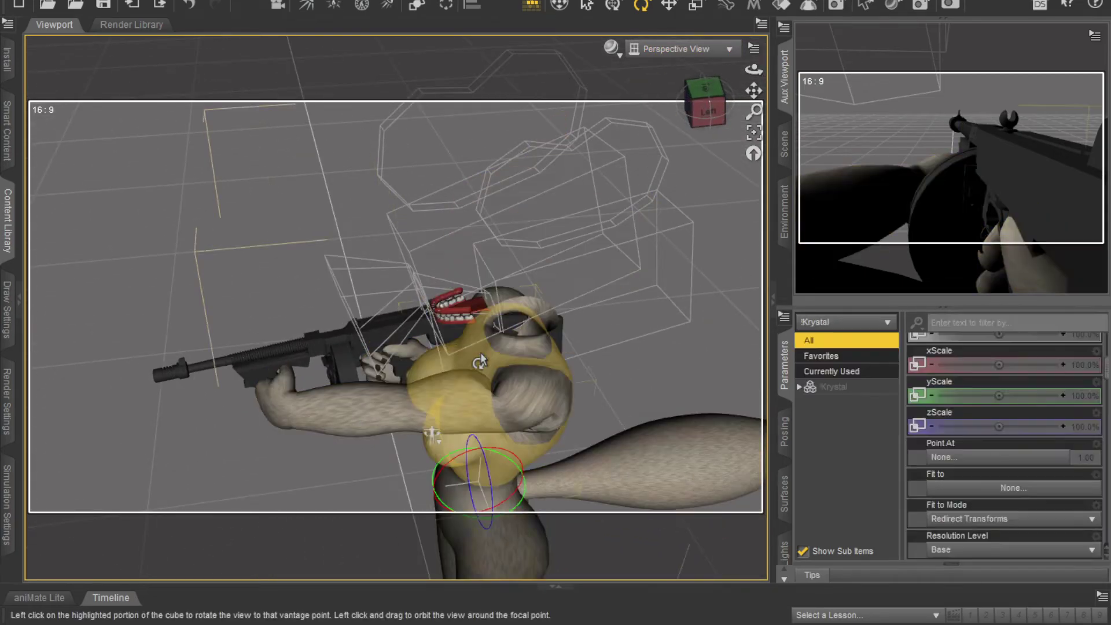
left_click(489, 362)
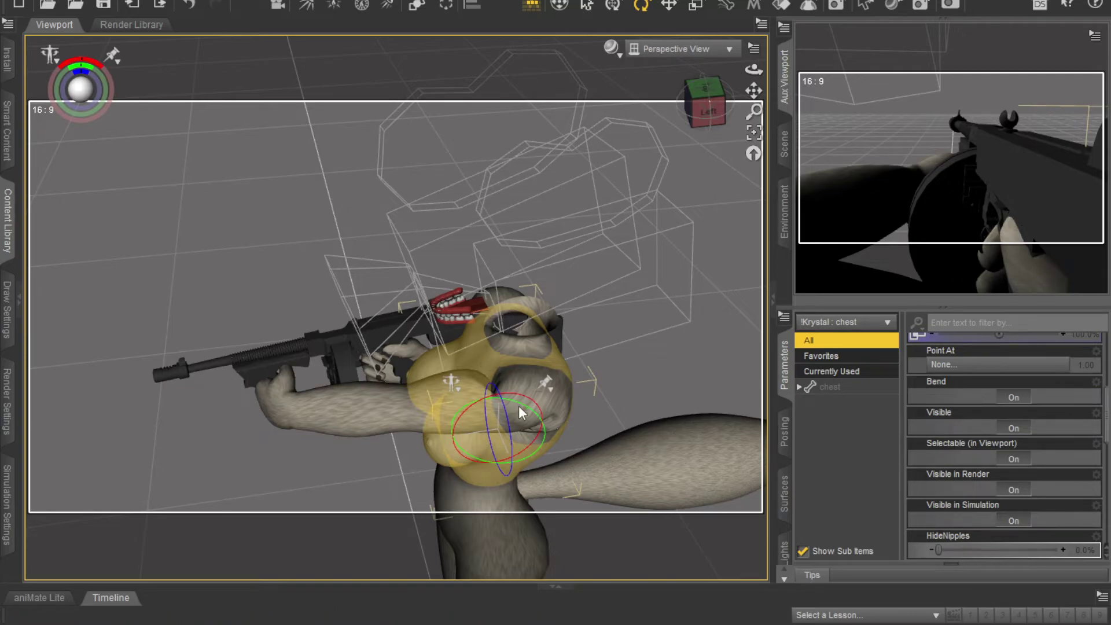
left_click(785, 145)
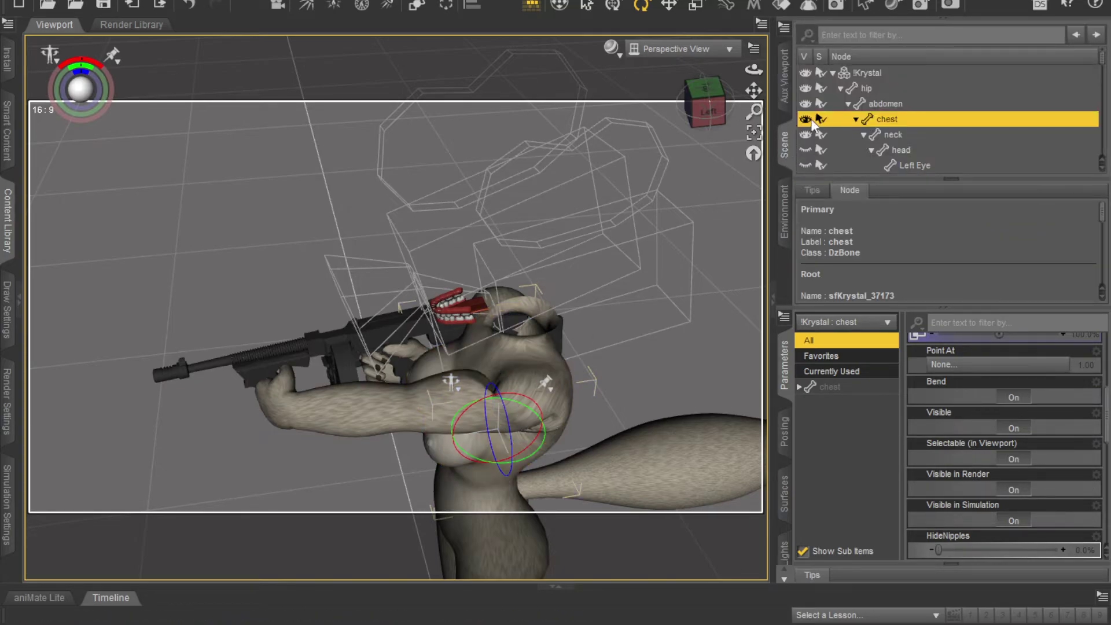
left_click(806, 120)
left_click(518, 336)
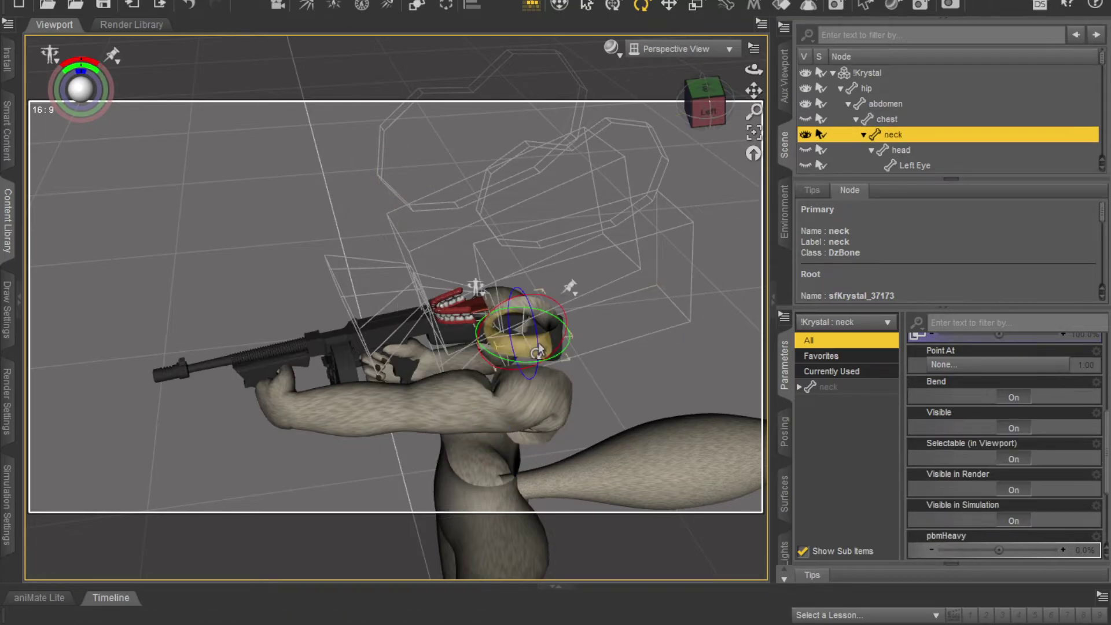
left_click(806, 134)
Hide the Lower Jaw of the figure near the gun's receiver
scroll(514, 311, "up", 3)
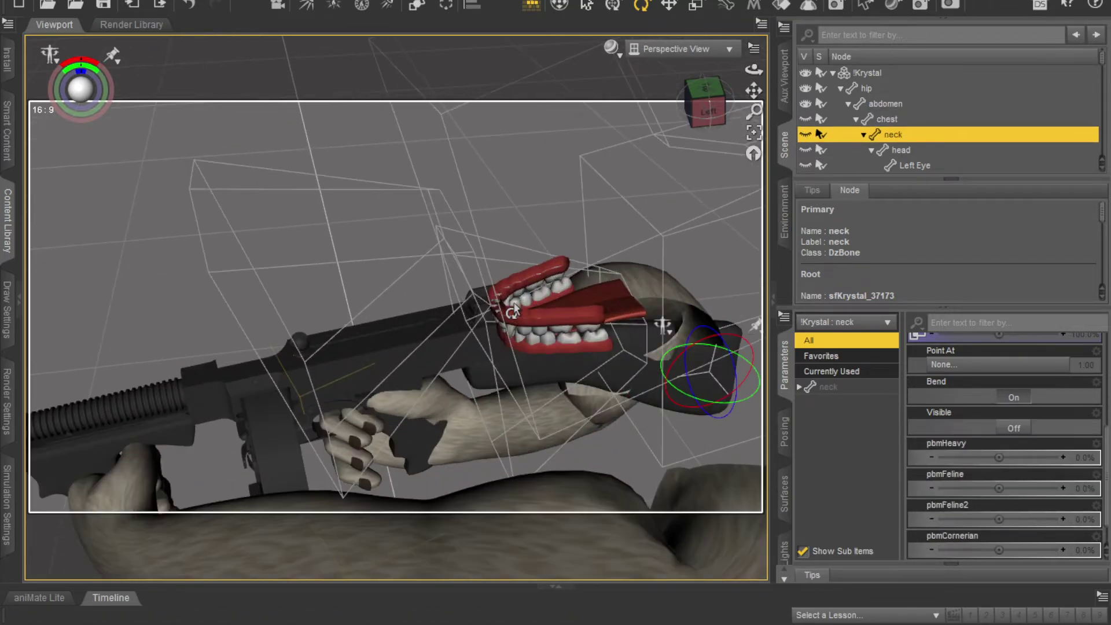
scroll(677, 223, "down", 1)
left_click_drag(753, 91, 754, 91)
right_click_drag(754, 92, 753, 91)
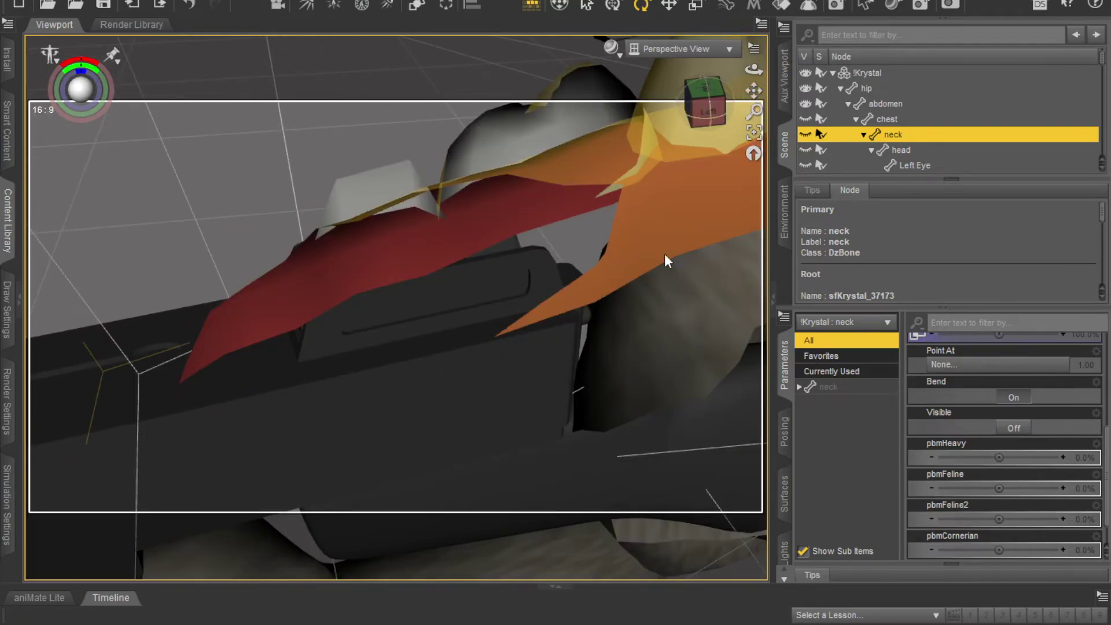
left_click(626, 178)
left_click(805, 165)
Try hiding the entire !Krystal figure to remove the remaining mouth parts, and restore its visibility
scroll(673, 215, "up", 3)
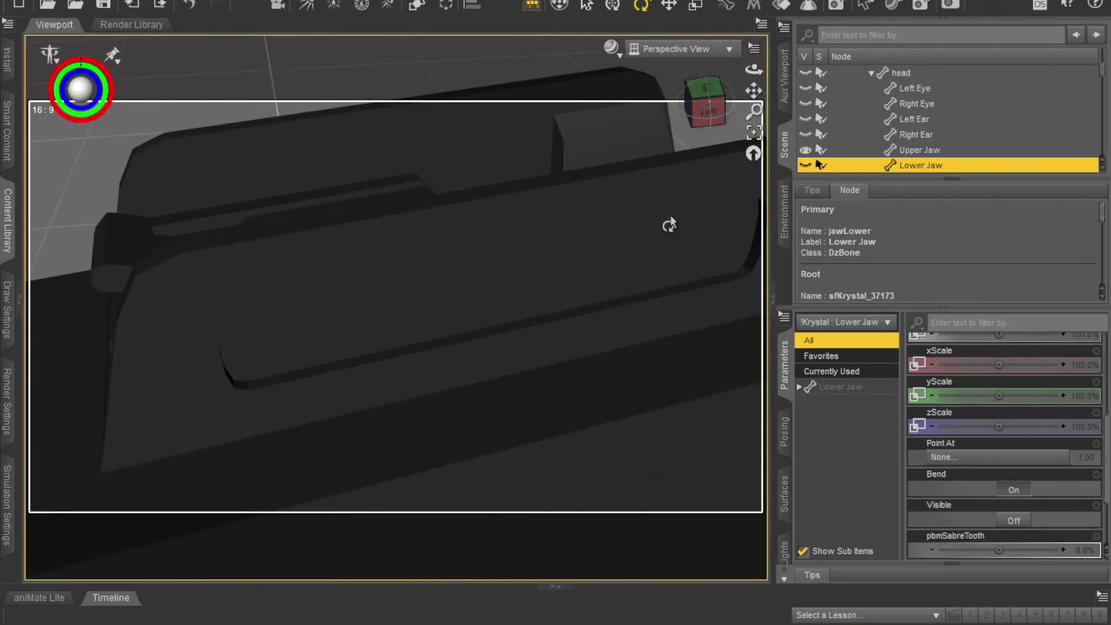
scroll(672, 213, "down", 5)
scroll(460, 306, "up", 4)
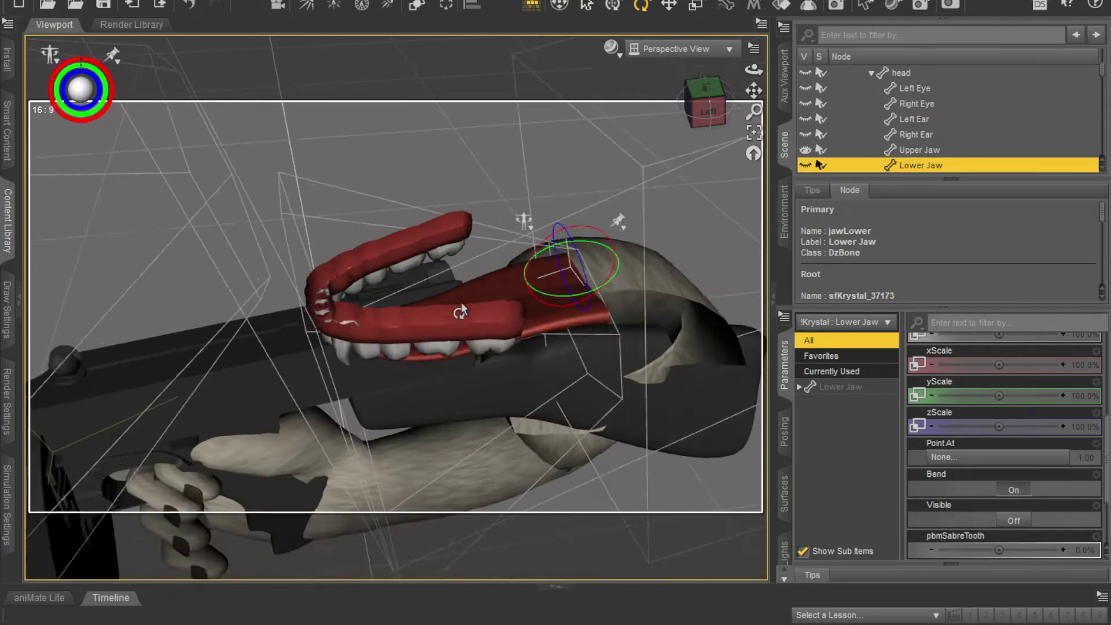
left_click(461, 341)
scroll(461, 347, "down", 2)
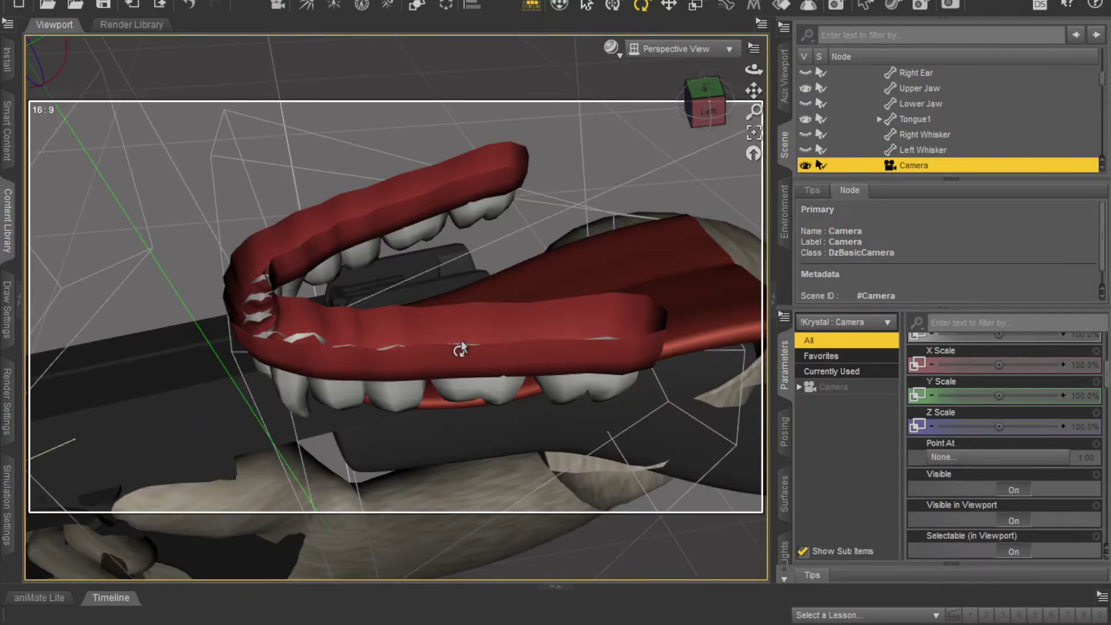
left_click_drag(709, 97, 754, 99)
scroll(719, 145, "up", 3)
scroll(720, 147, "down", 5)
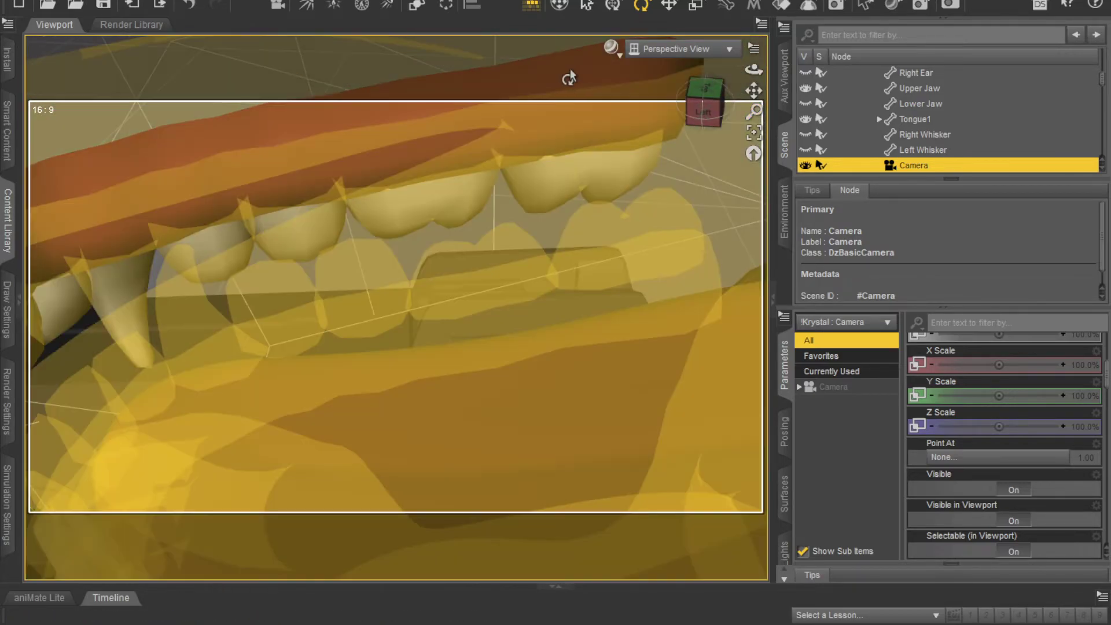
left_click(395, 157)
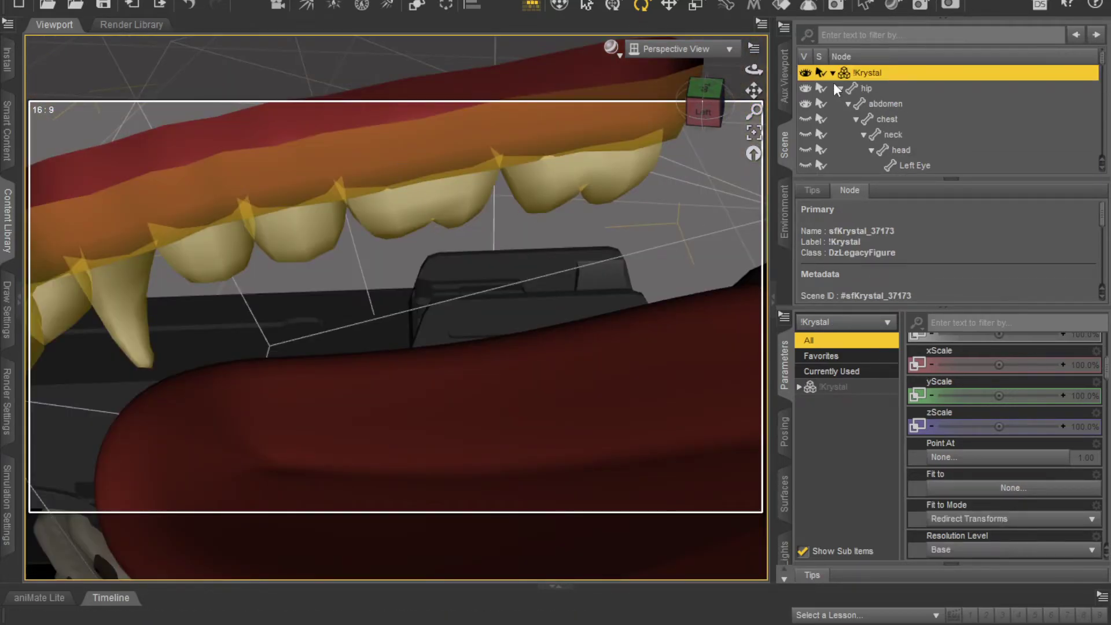
left_click(806, 72)
scroll(658, 223, "down", 5)
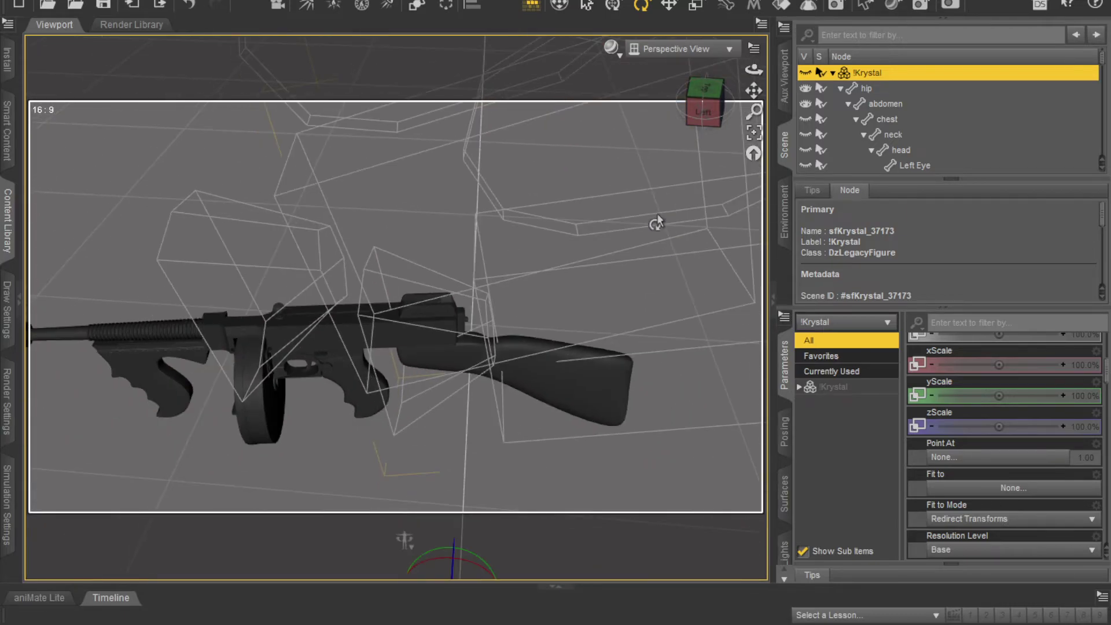
scroll(657, 223, "down", 4)
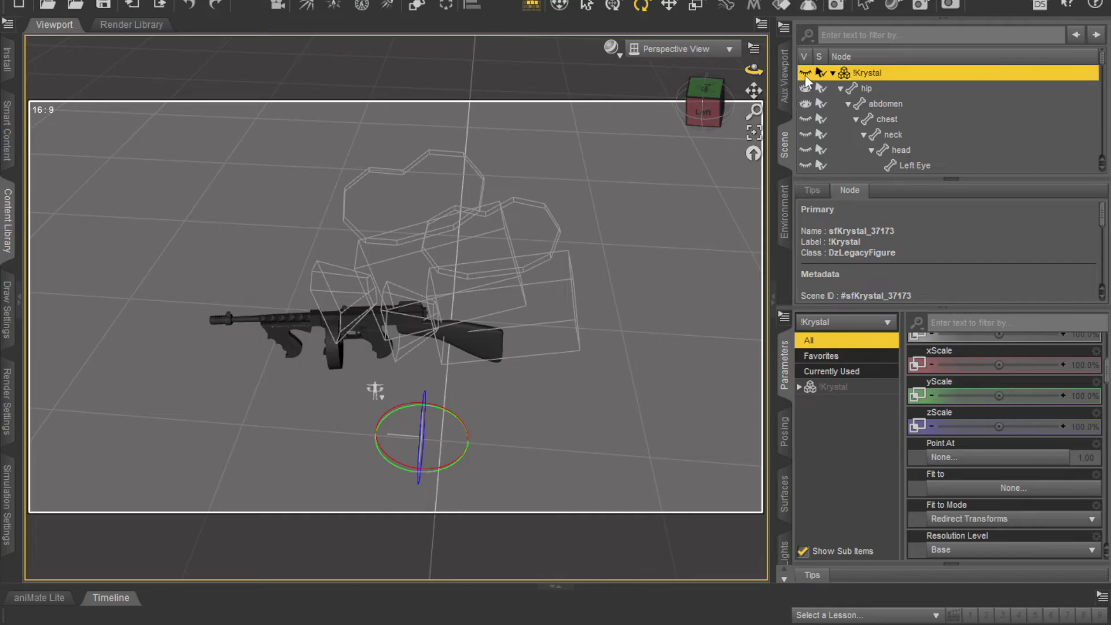
left_click(806, 74)
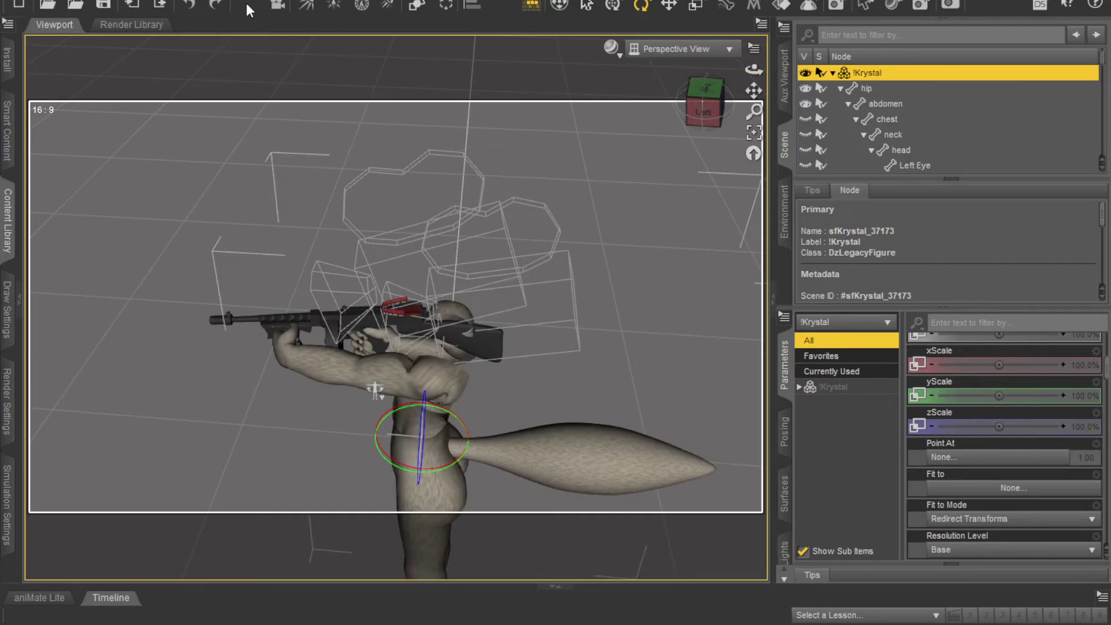
Hide the front tongue segments Tongue4, Tongue3 and Tongue5
scroll(395, 424, "up", 5)
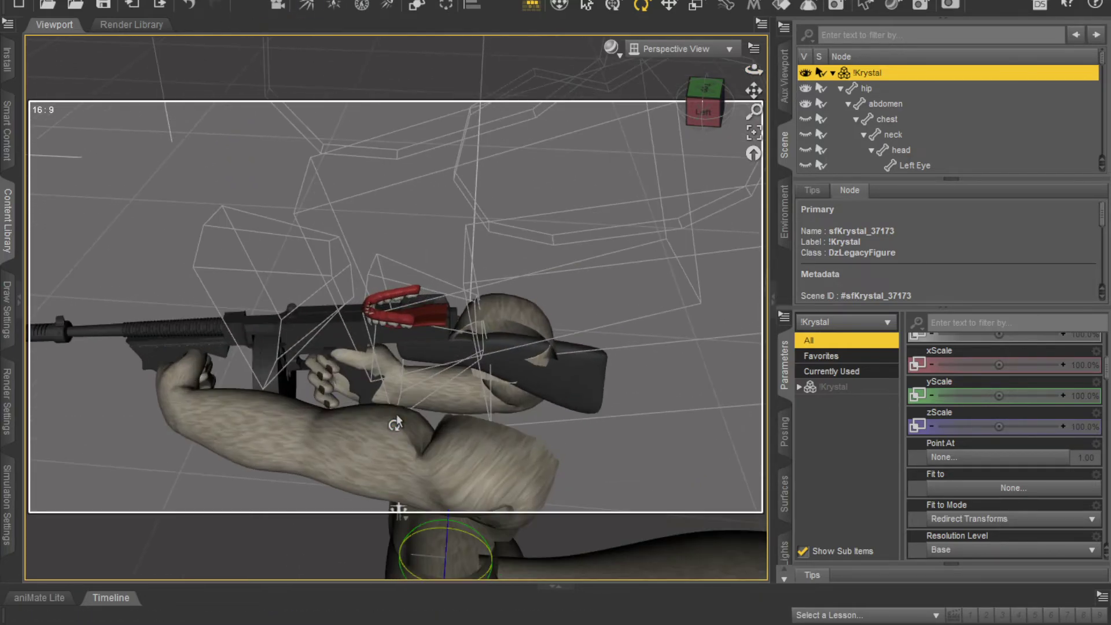
scroll(395, 423, "up", 5)
left_click(413, 371)
scroll(414, 371, "up", 3)
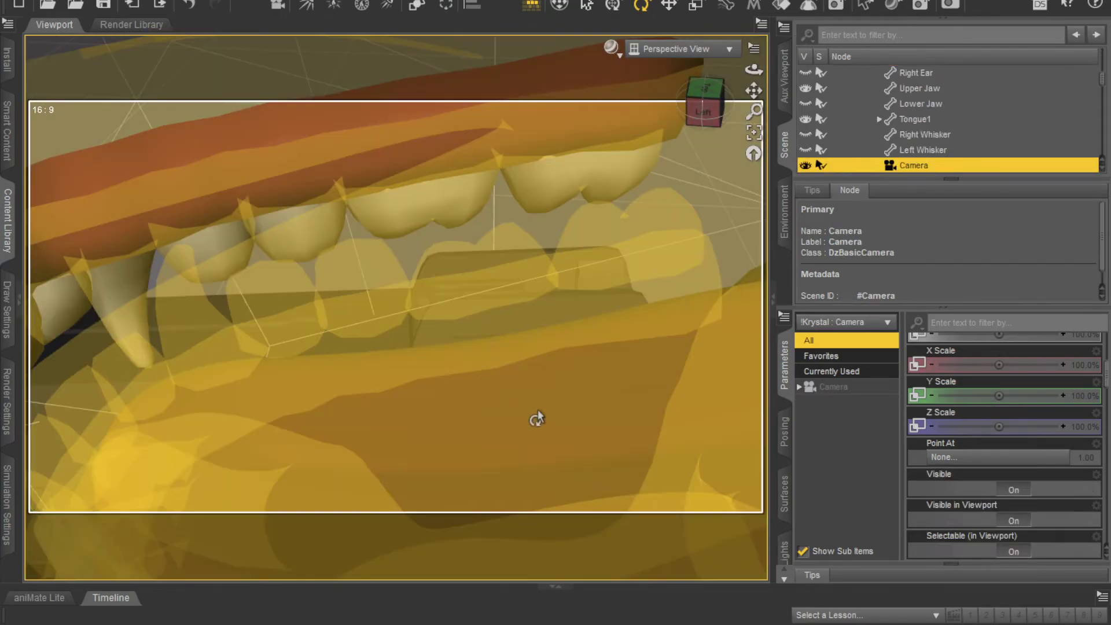
left_click(513, 422)
left_click(417, 445)
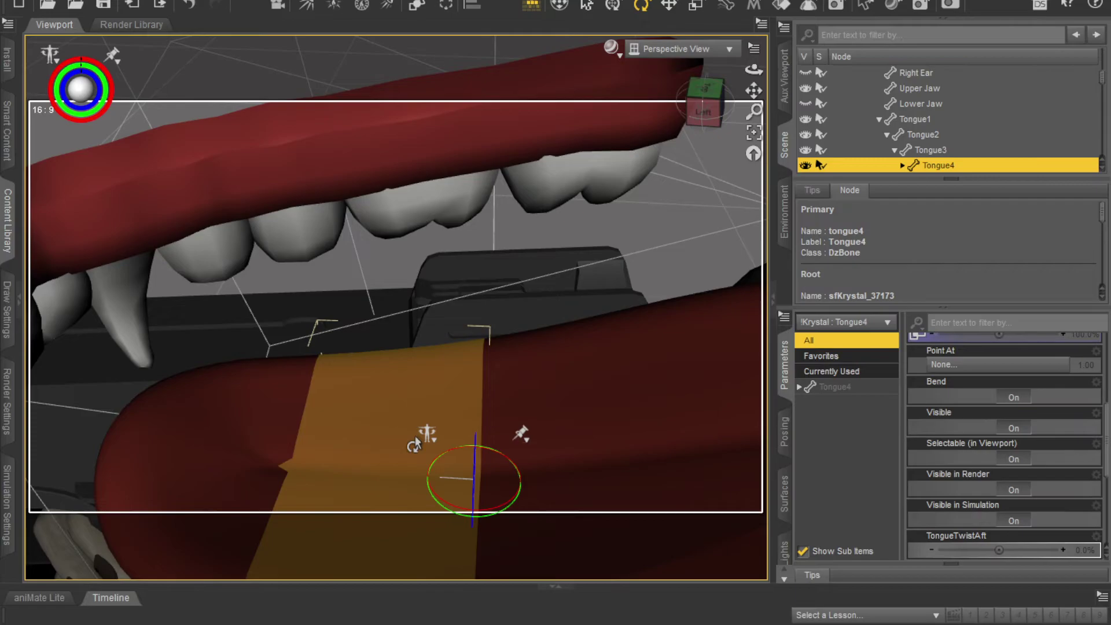
left_click(805, 165)
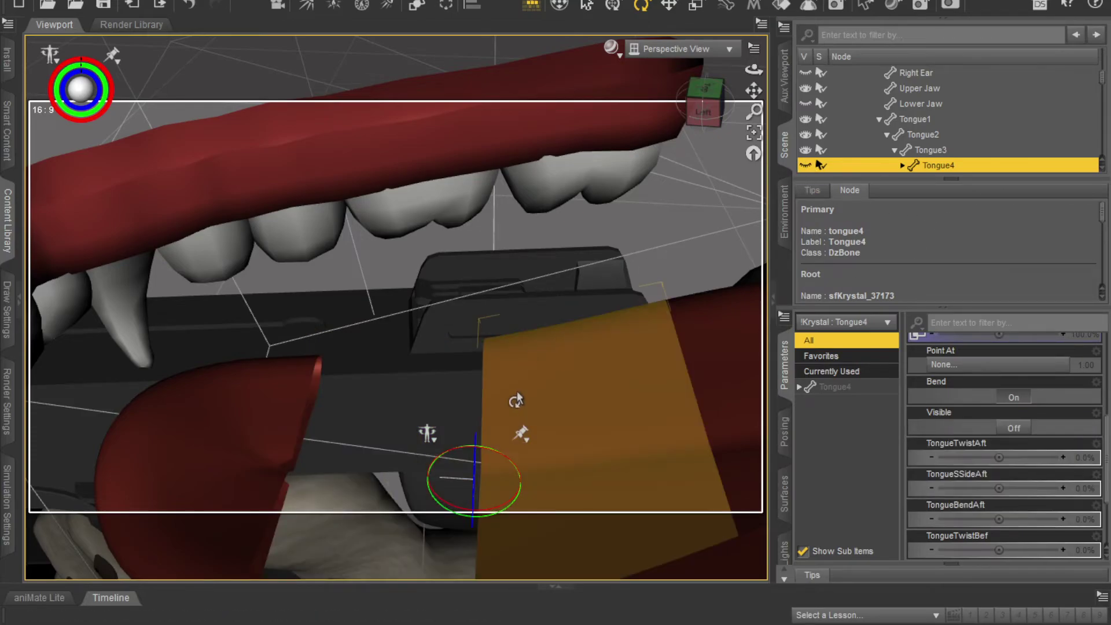
left_click(515, 401)
left_click(806, 150)
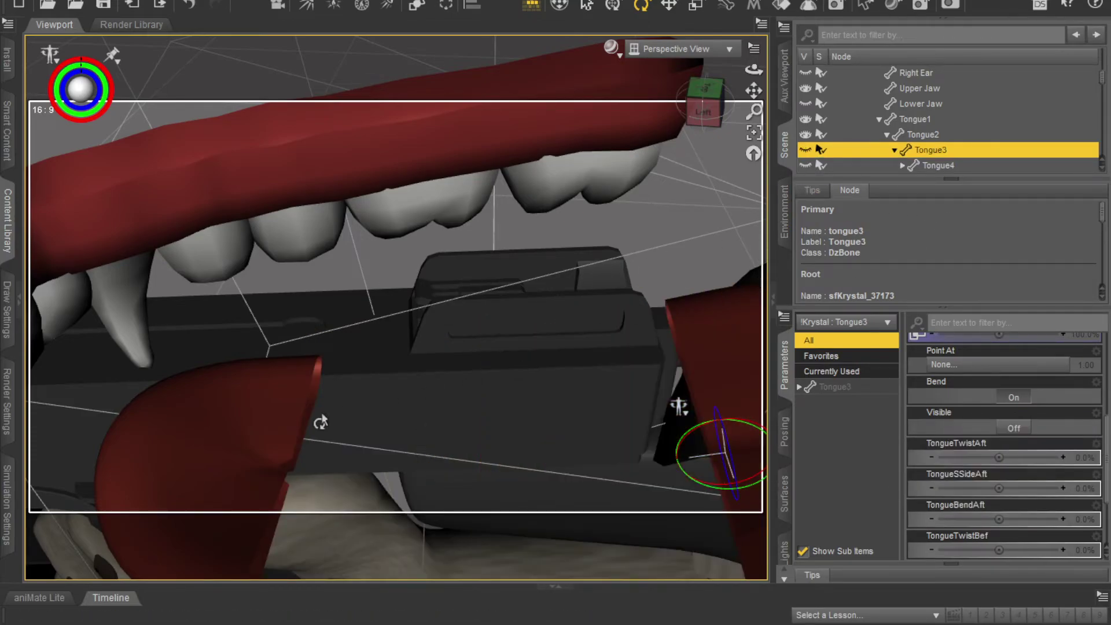
left_click(289, 417)
left_click(806, 166)
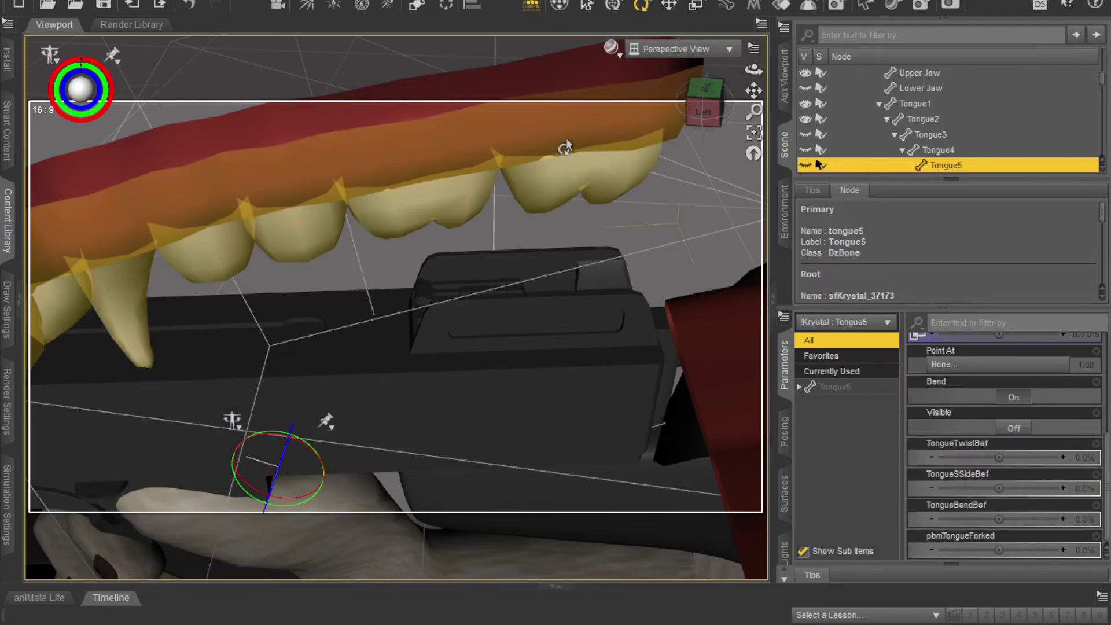
Hide the Upper Jaw and the rear tongue segments Tongue2 and Tongue1
left_click(566, 147)
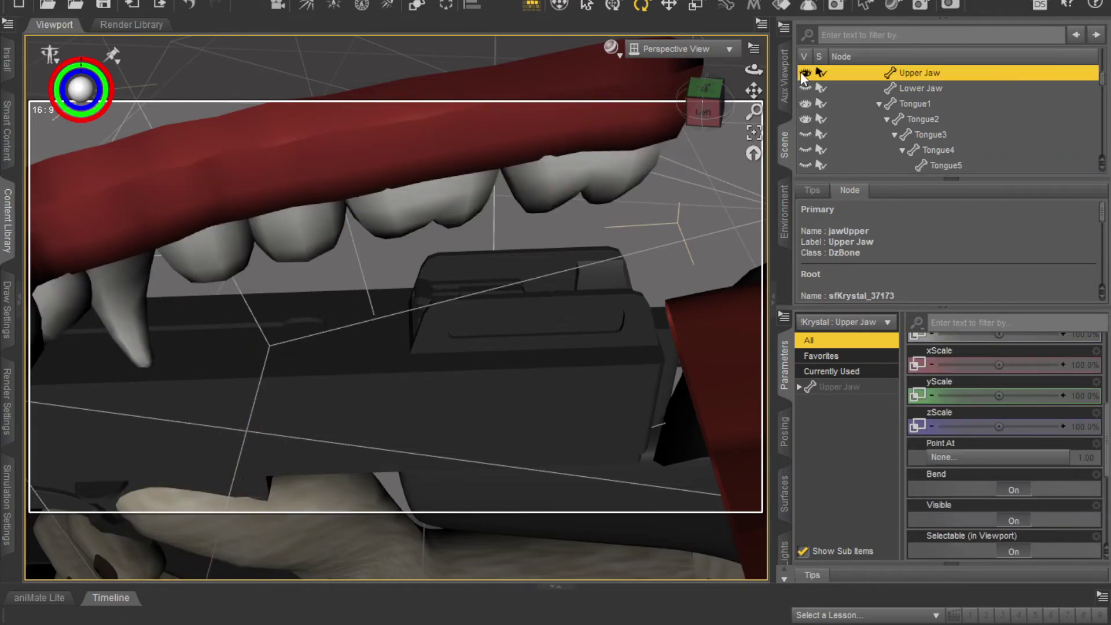
left_click(806, 72)
left_click(681, 371)
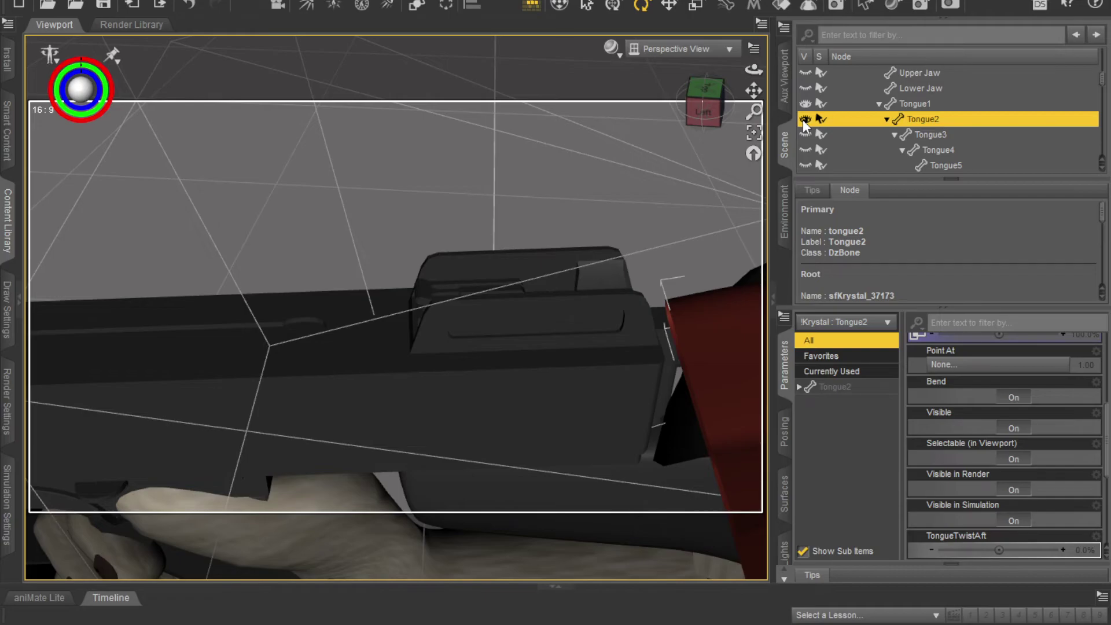
left_click(804, 119)
mouse_move(699, 110)
left_mouse_down()
mouse_move(718, 130)
mouse_move(697, 110)
mouse_move(665, 107)
mouse_move(695, 111)
left_mouse_up()
left_click(457, 357)
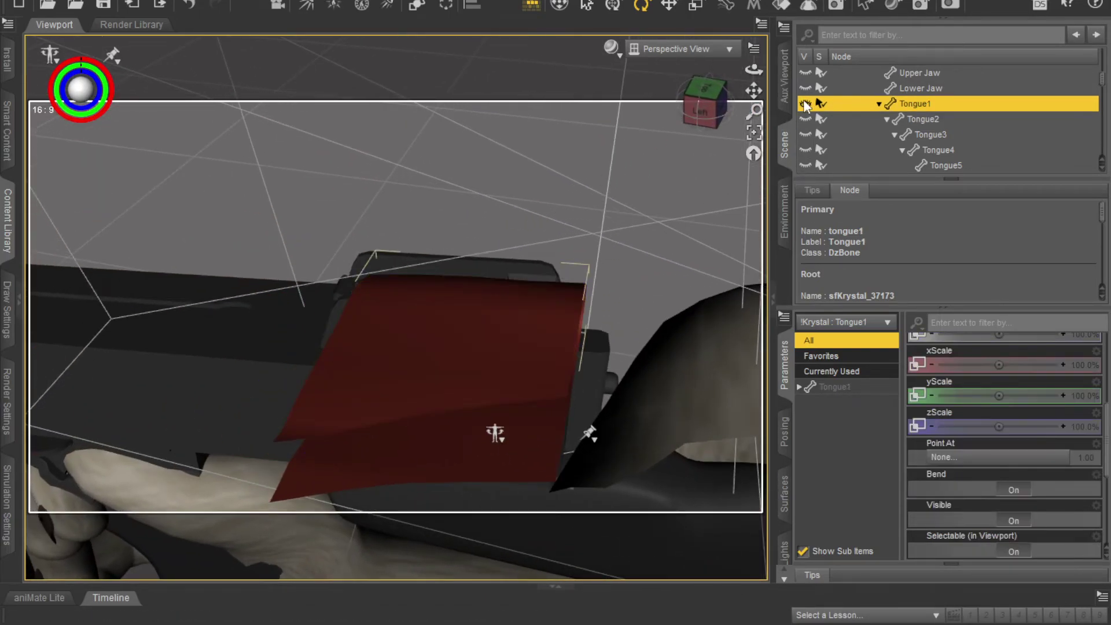
left_click(805, 104)
Check the figure from the front and through Camera, and switch the main viewport to Camera (2)
scroll(696, 218, "up", 4)
scroll(696, 217, "down", 6)
scroll(696, 219, "down", 5)
mouse_move(719, 111)
left_mouse_down()
mouse_move(671, 100)
mouse_move(731, 119)
mouse_move(707, 112)
mouse_move(731, 108)
left_mouse_up()
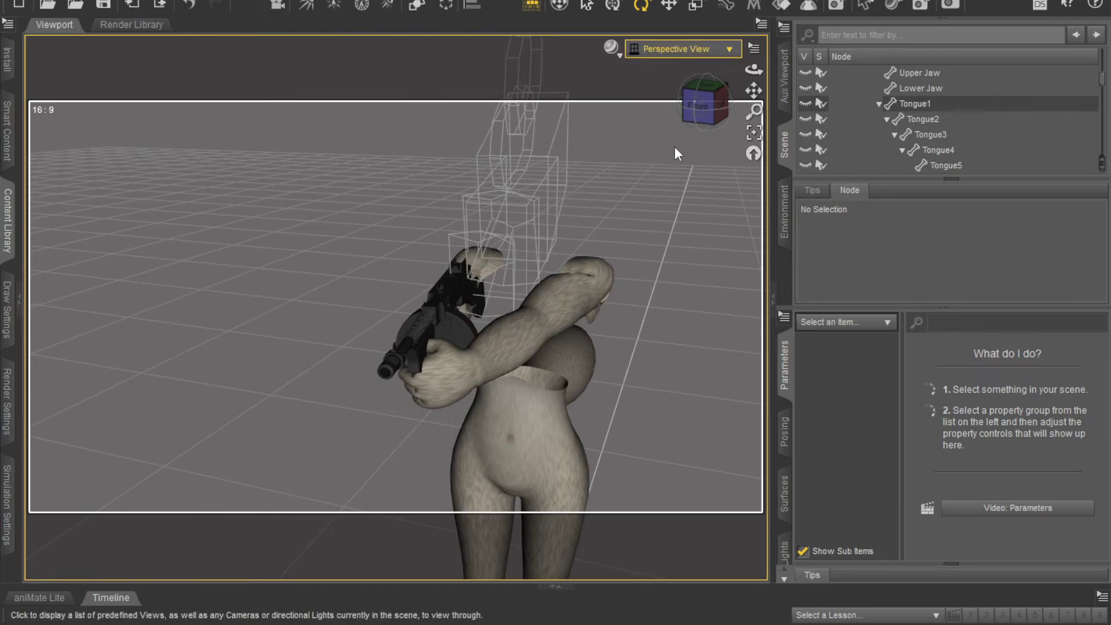
left_click(658, 197)
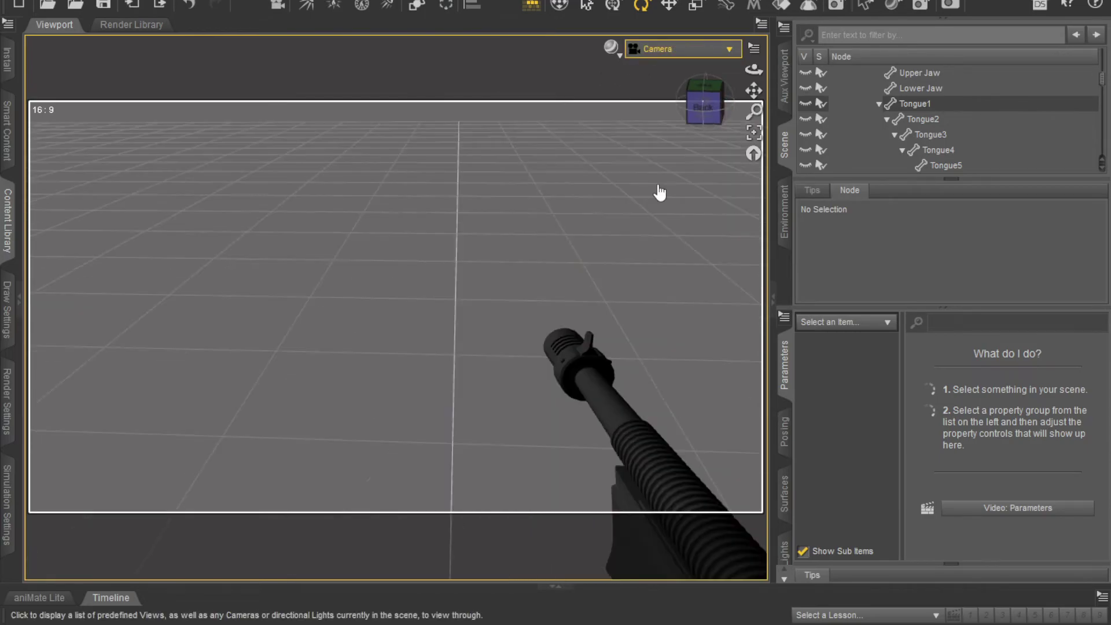
left_click(683, 48)
left_click(692, 196)
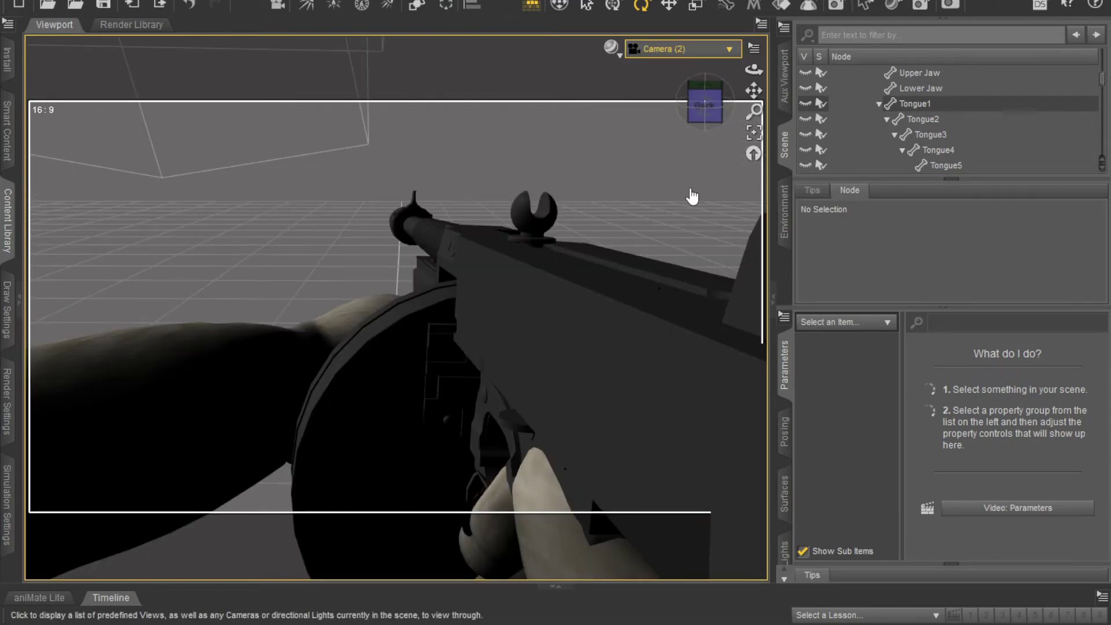
Pull Camera (2) back and adjust its framing of the gun and arms, and check the pose from the side
scroll(680, 201, "down", 2)
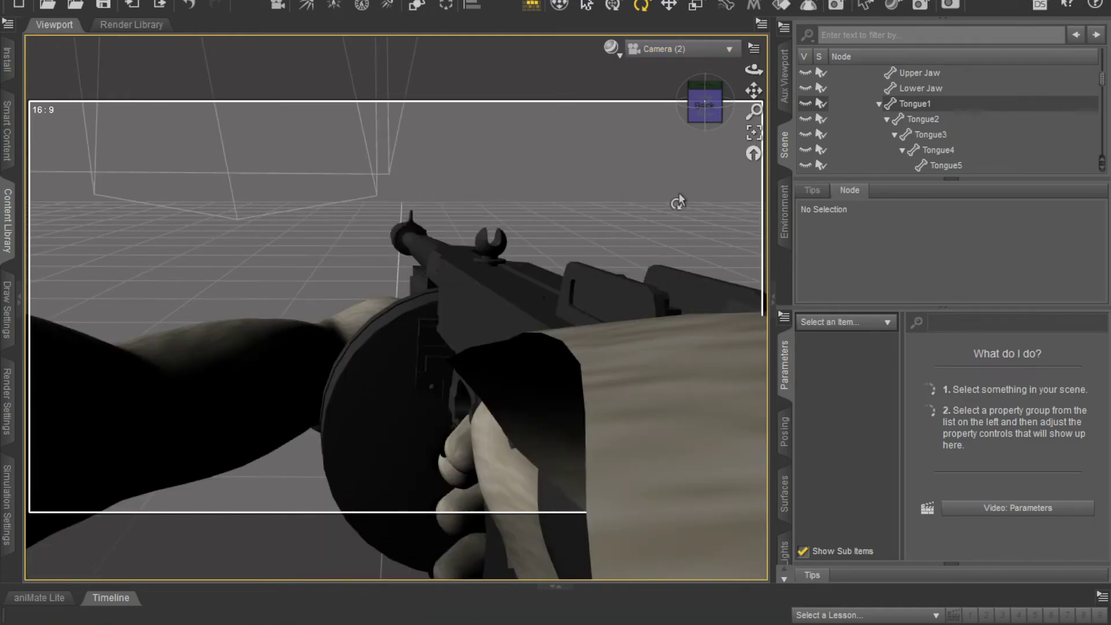
left_click_drag(754, 90, 797, 63)
left_click_drag(760, 115, 710, 129)
mouse_move(754, 90)
left_mouse_down()
mouse_move(752, 134)
mouse_move(761, 100)
left_mouse_up()
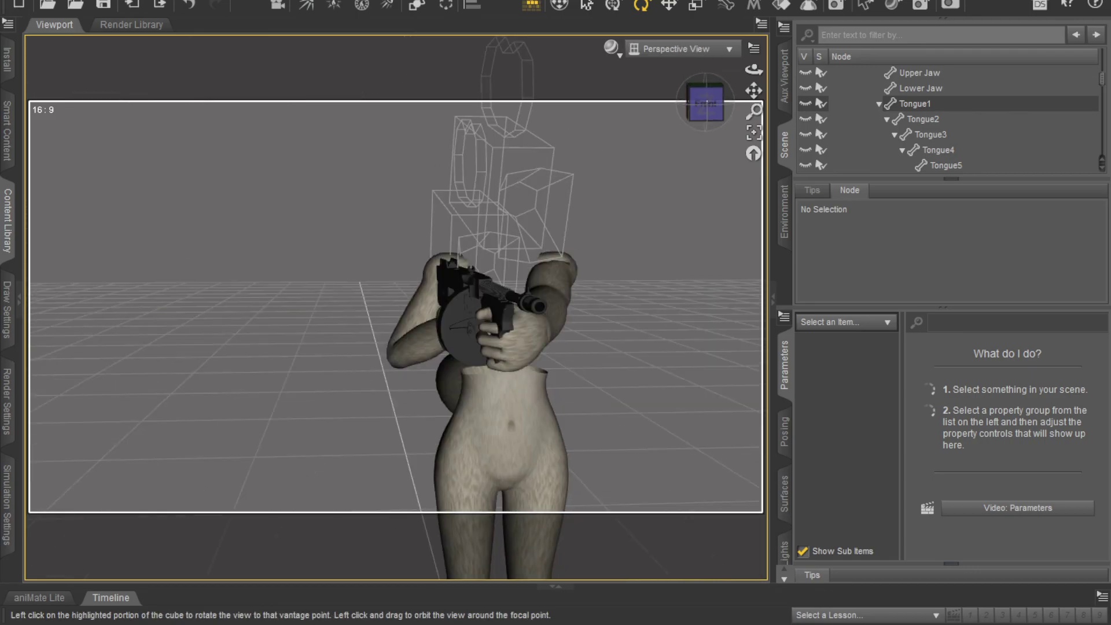
mouse_move(705, 104)
left_mouse_down()
mouse_move(738, 105)
mouse_move(683, 104)
mouse_move(707, 103)
mouse_move(695, 104)
mouse_move(700, 118)
left_mouse_up()
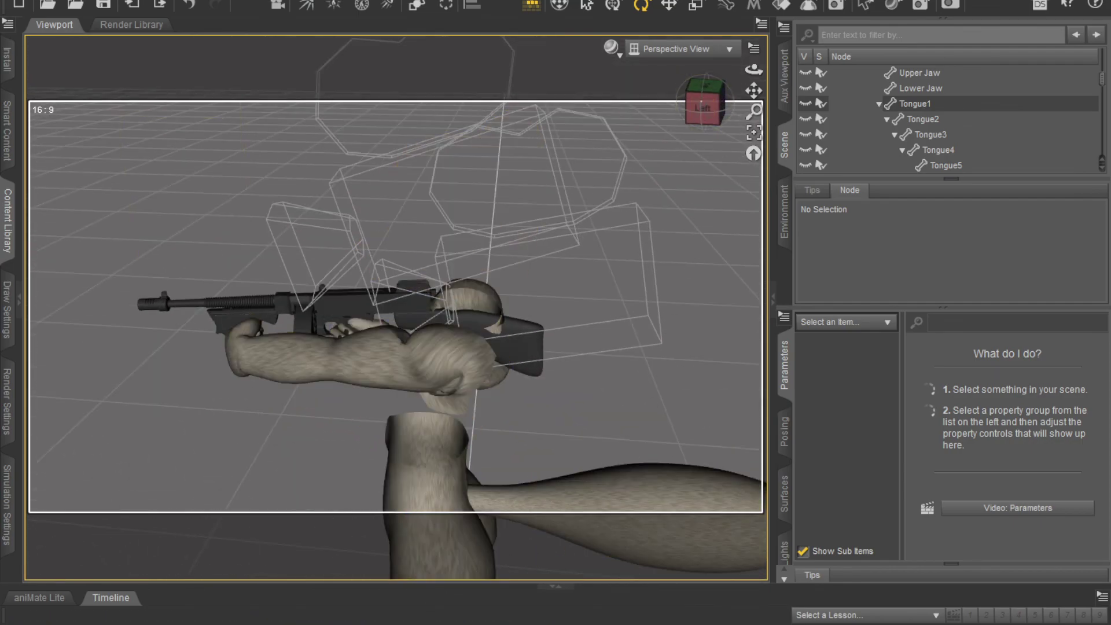